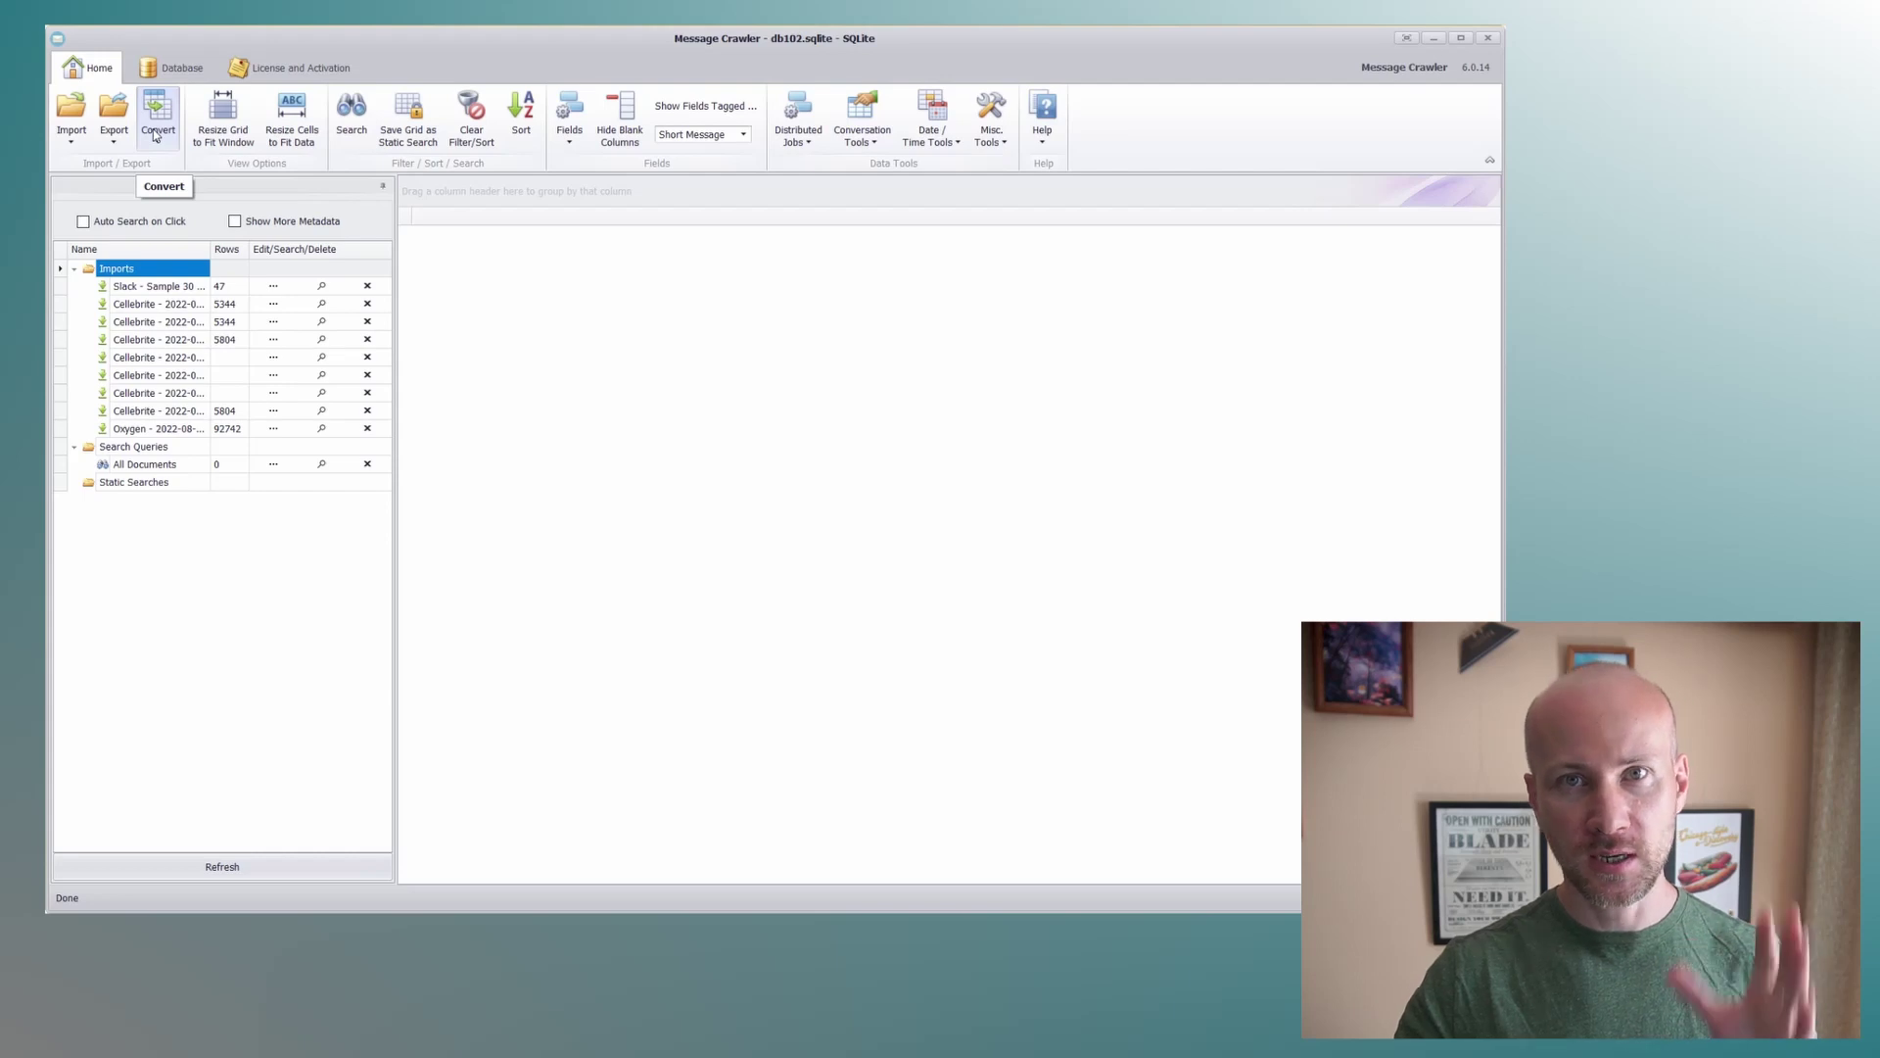
Open the Cellebrite XML converter and load iPhone SE.xml from the Cellebrite Downstreem sample folder as its source
click(157, 118)
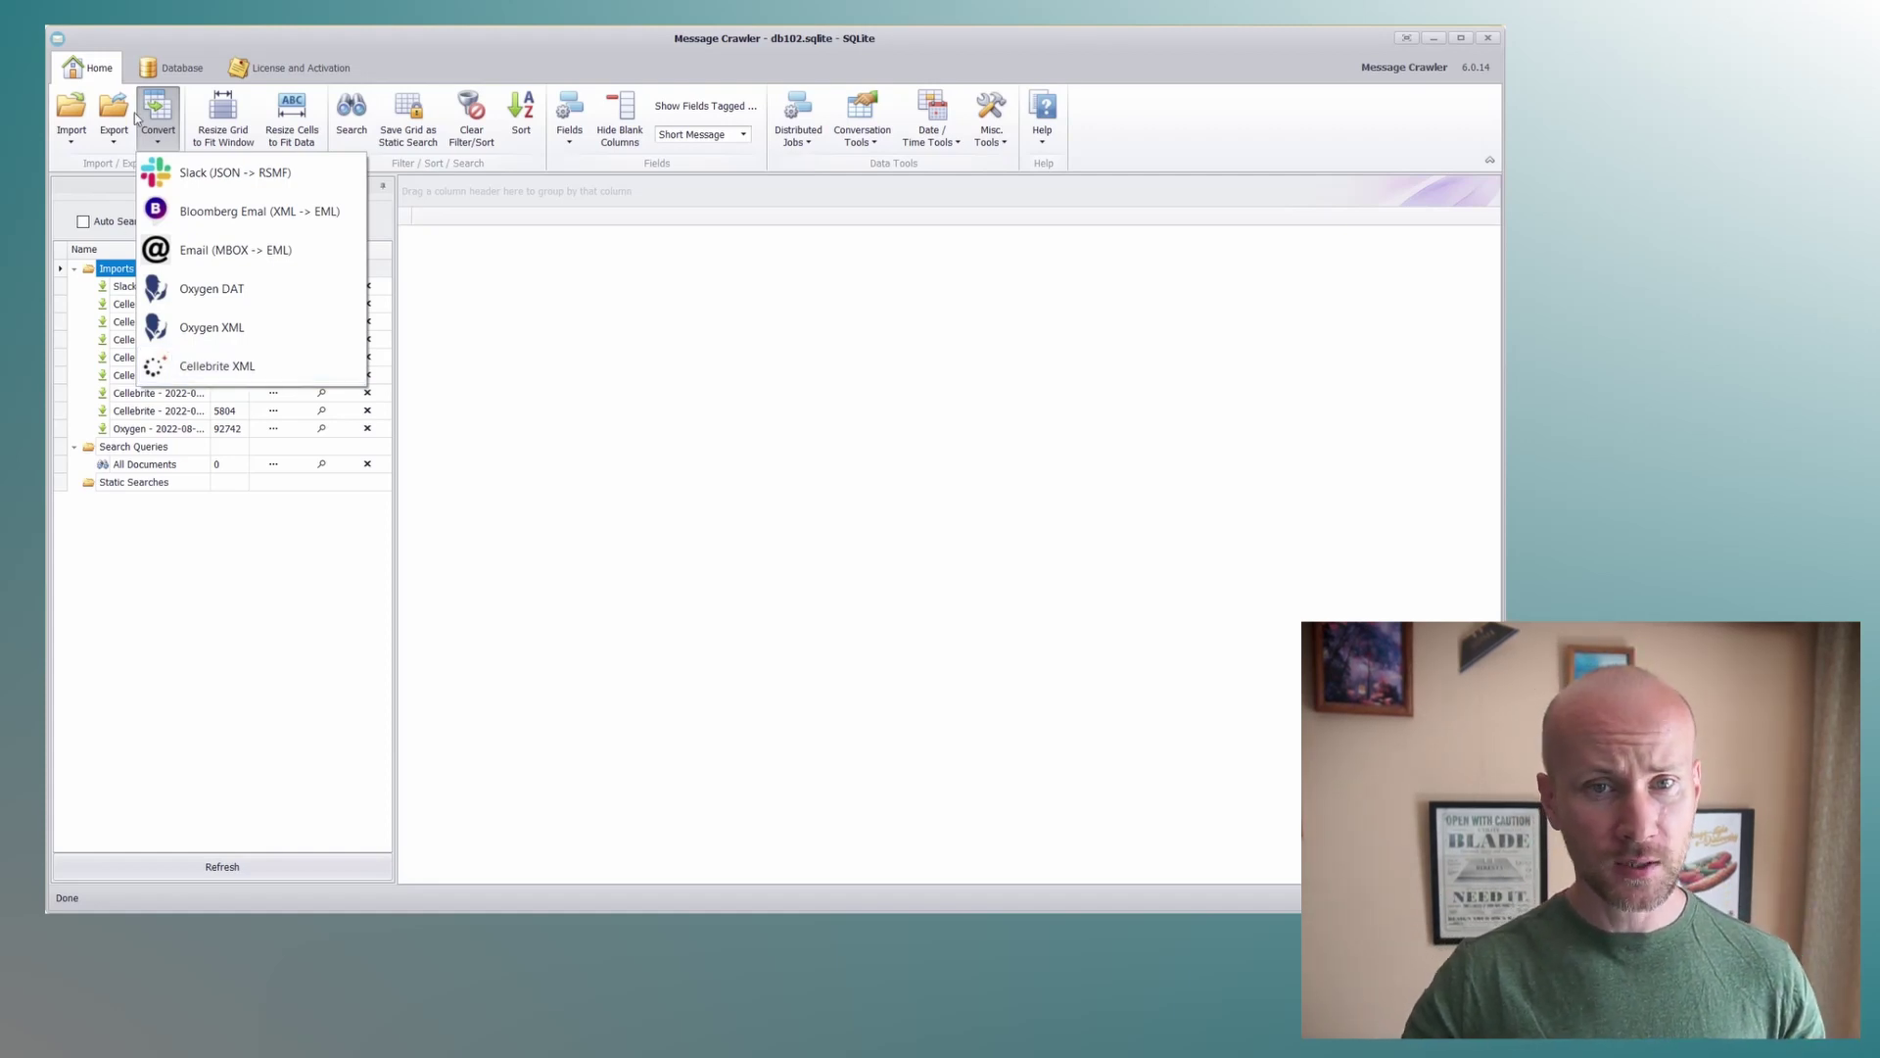
click(262, 370)
drag(456, 197, 456, 80)
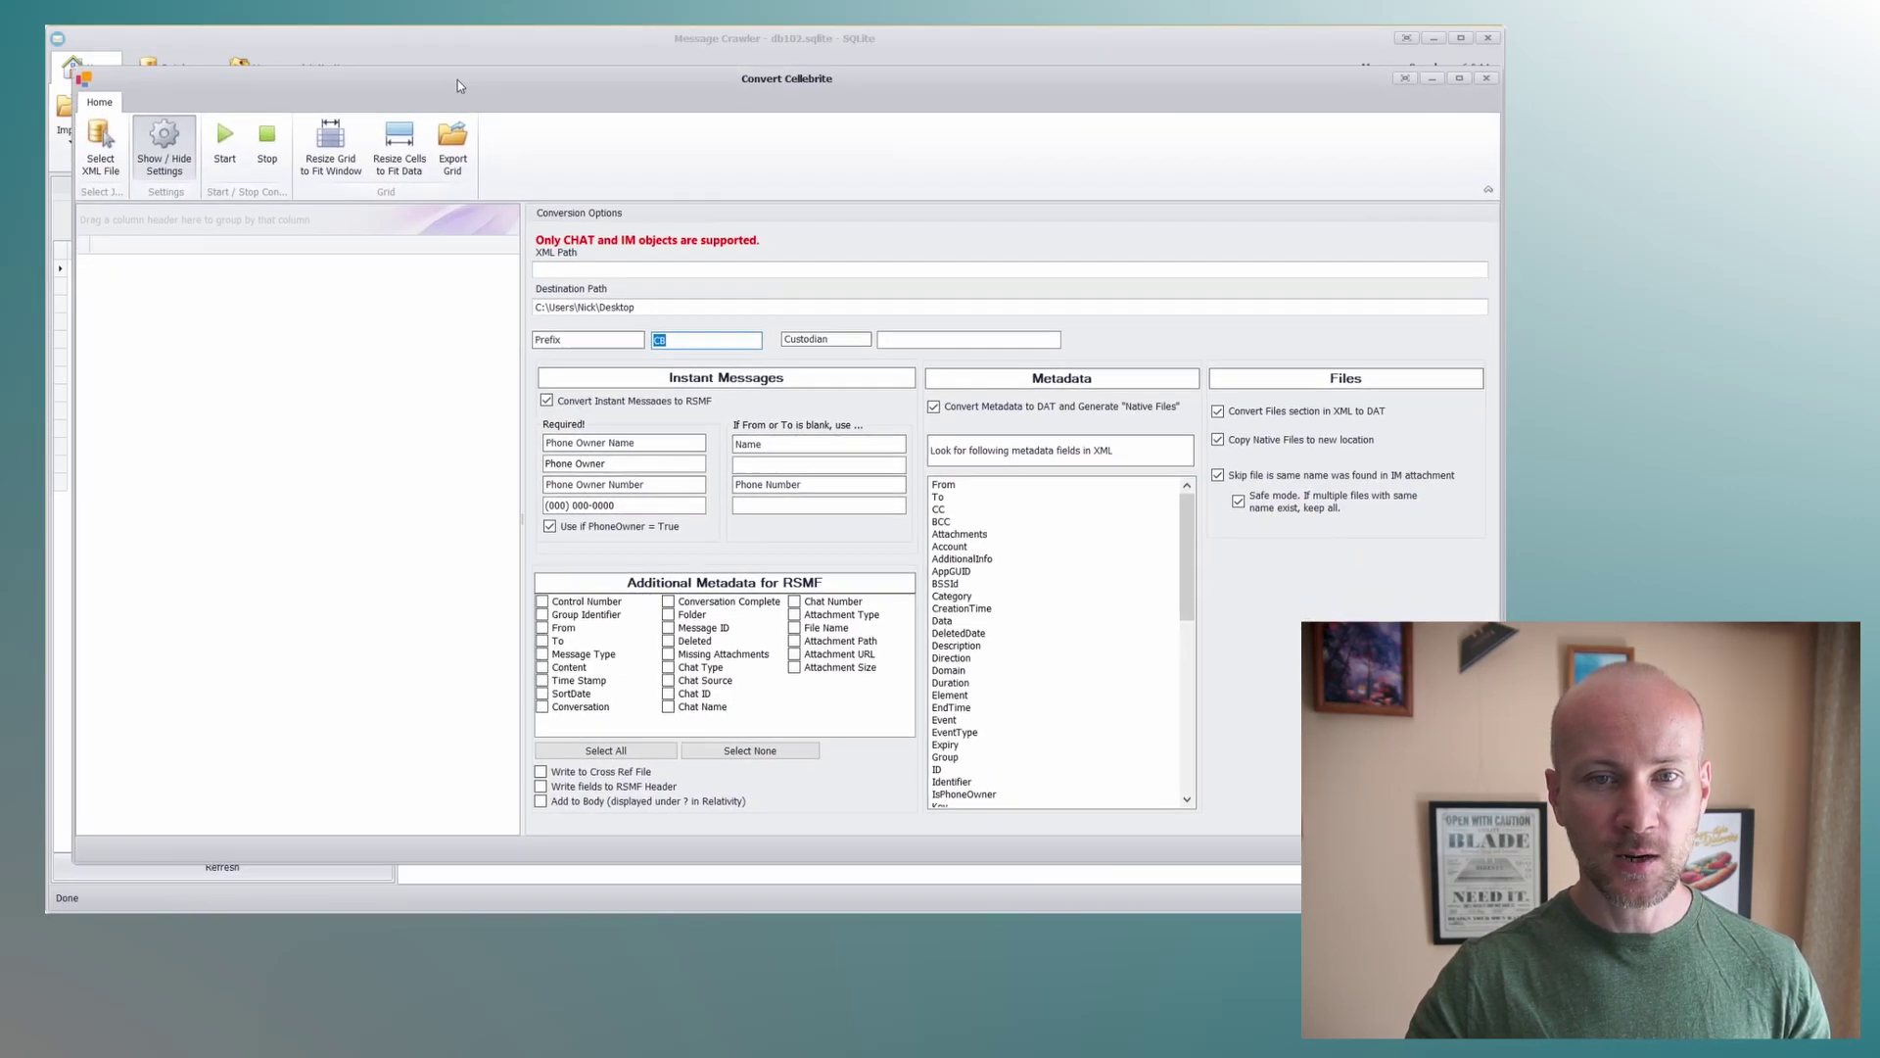
click(88, 147)
click(404, 314)
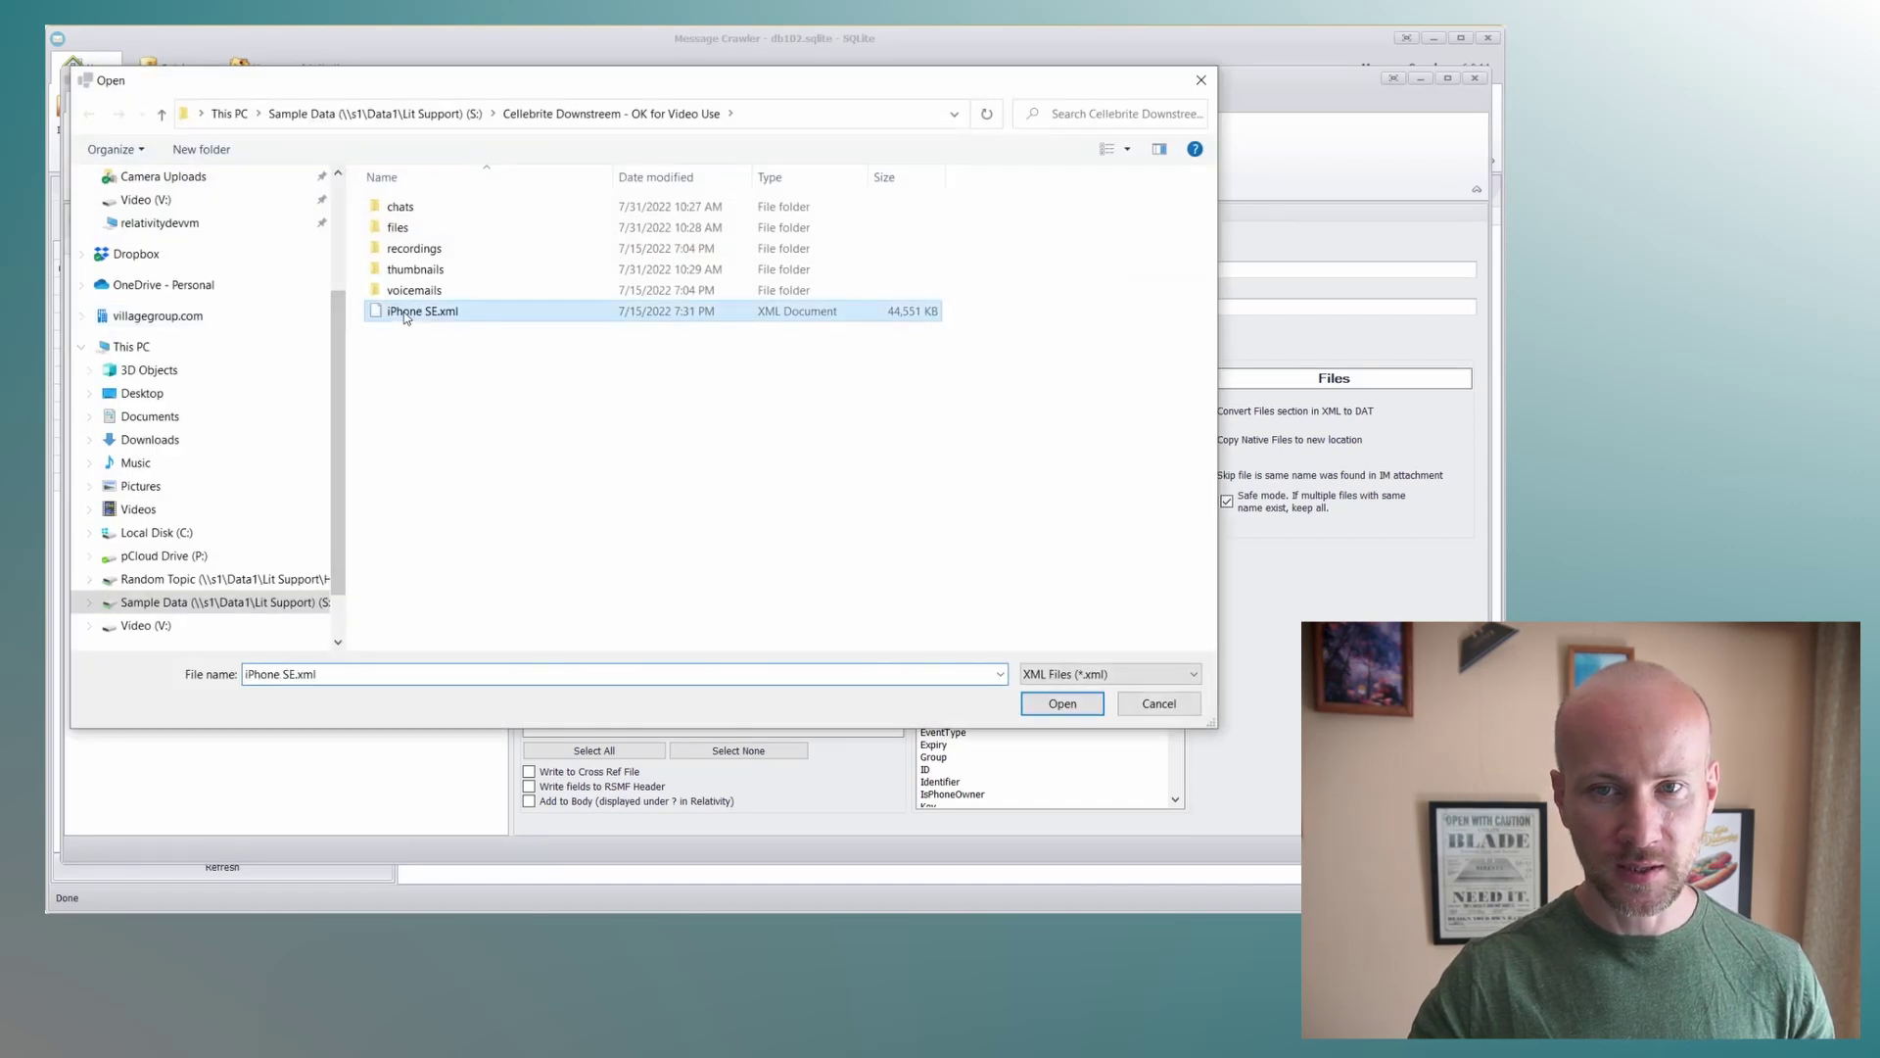
key(Return)
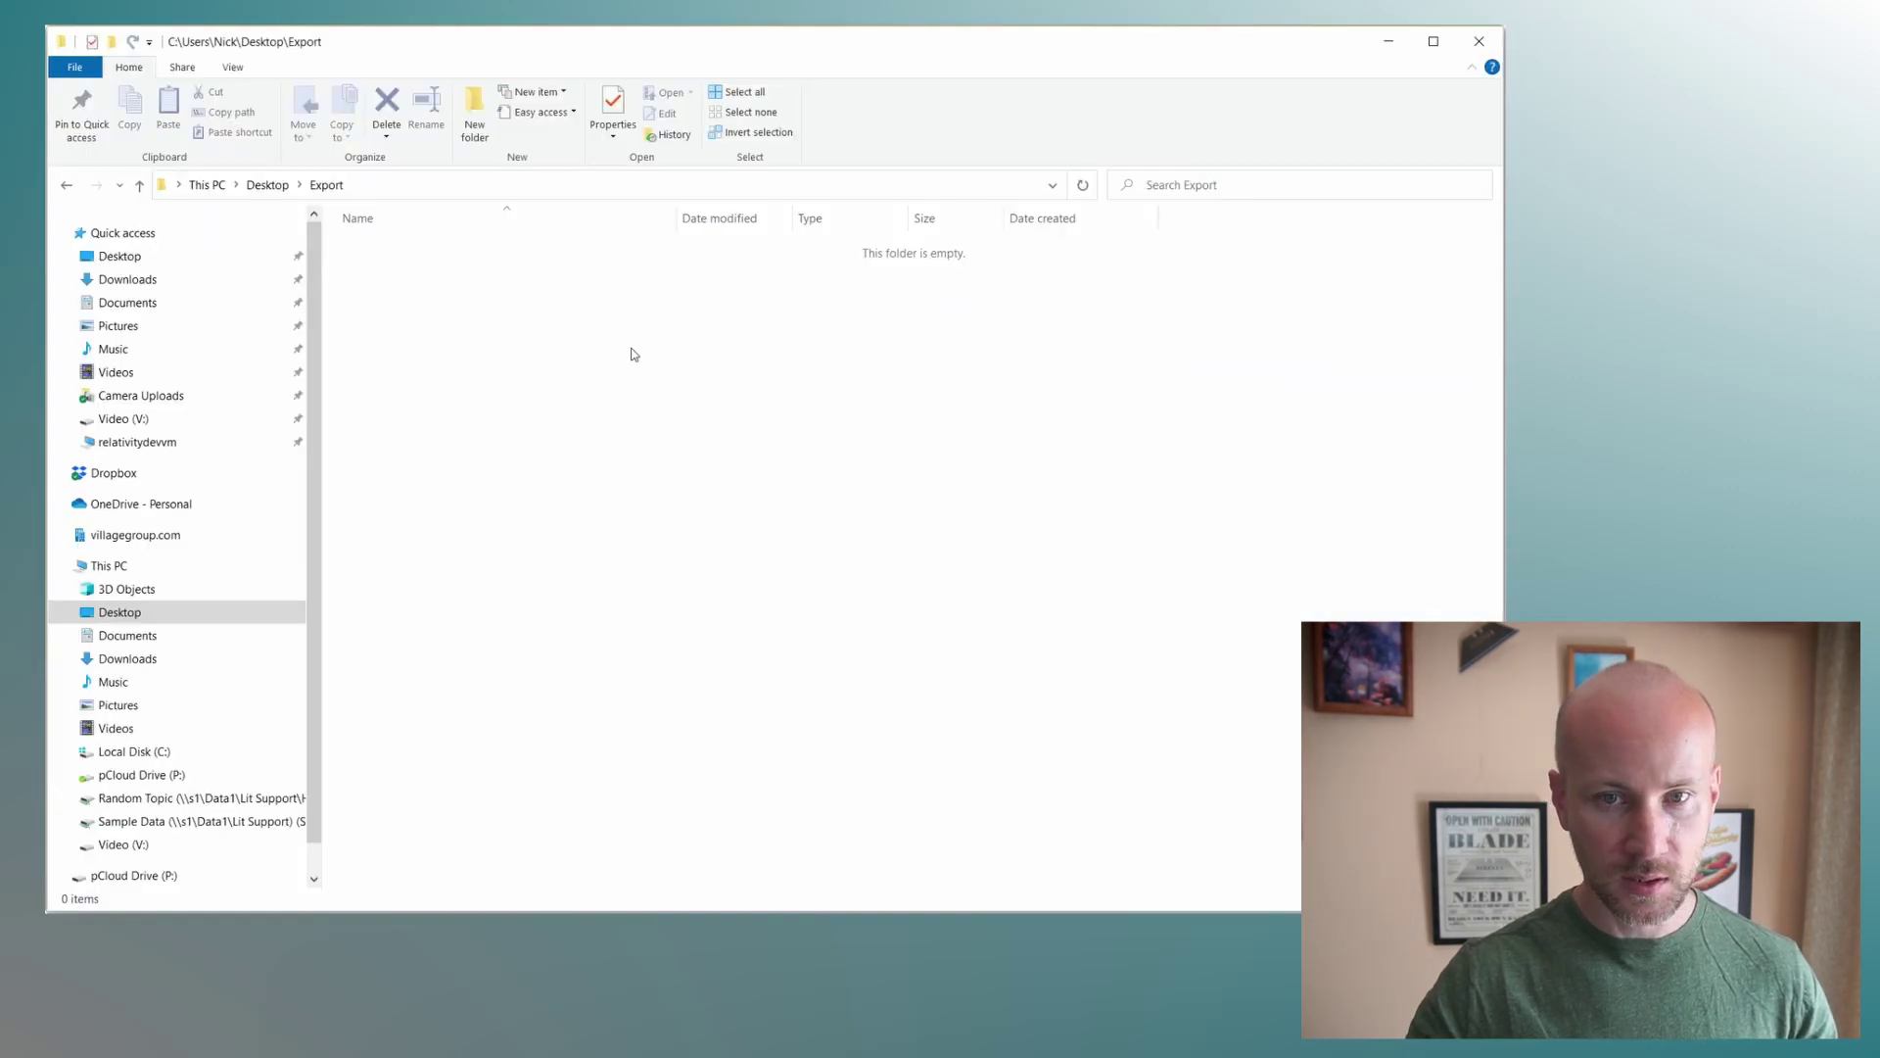
Set the destination path to the Export folder on the desktop and start the Cellebrite conversion
click(561, 184)
key(ctrl+c)
click(1400, 49)
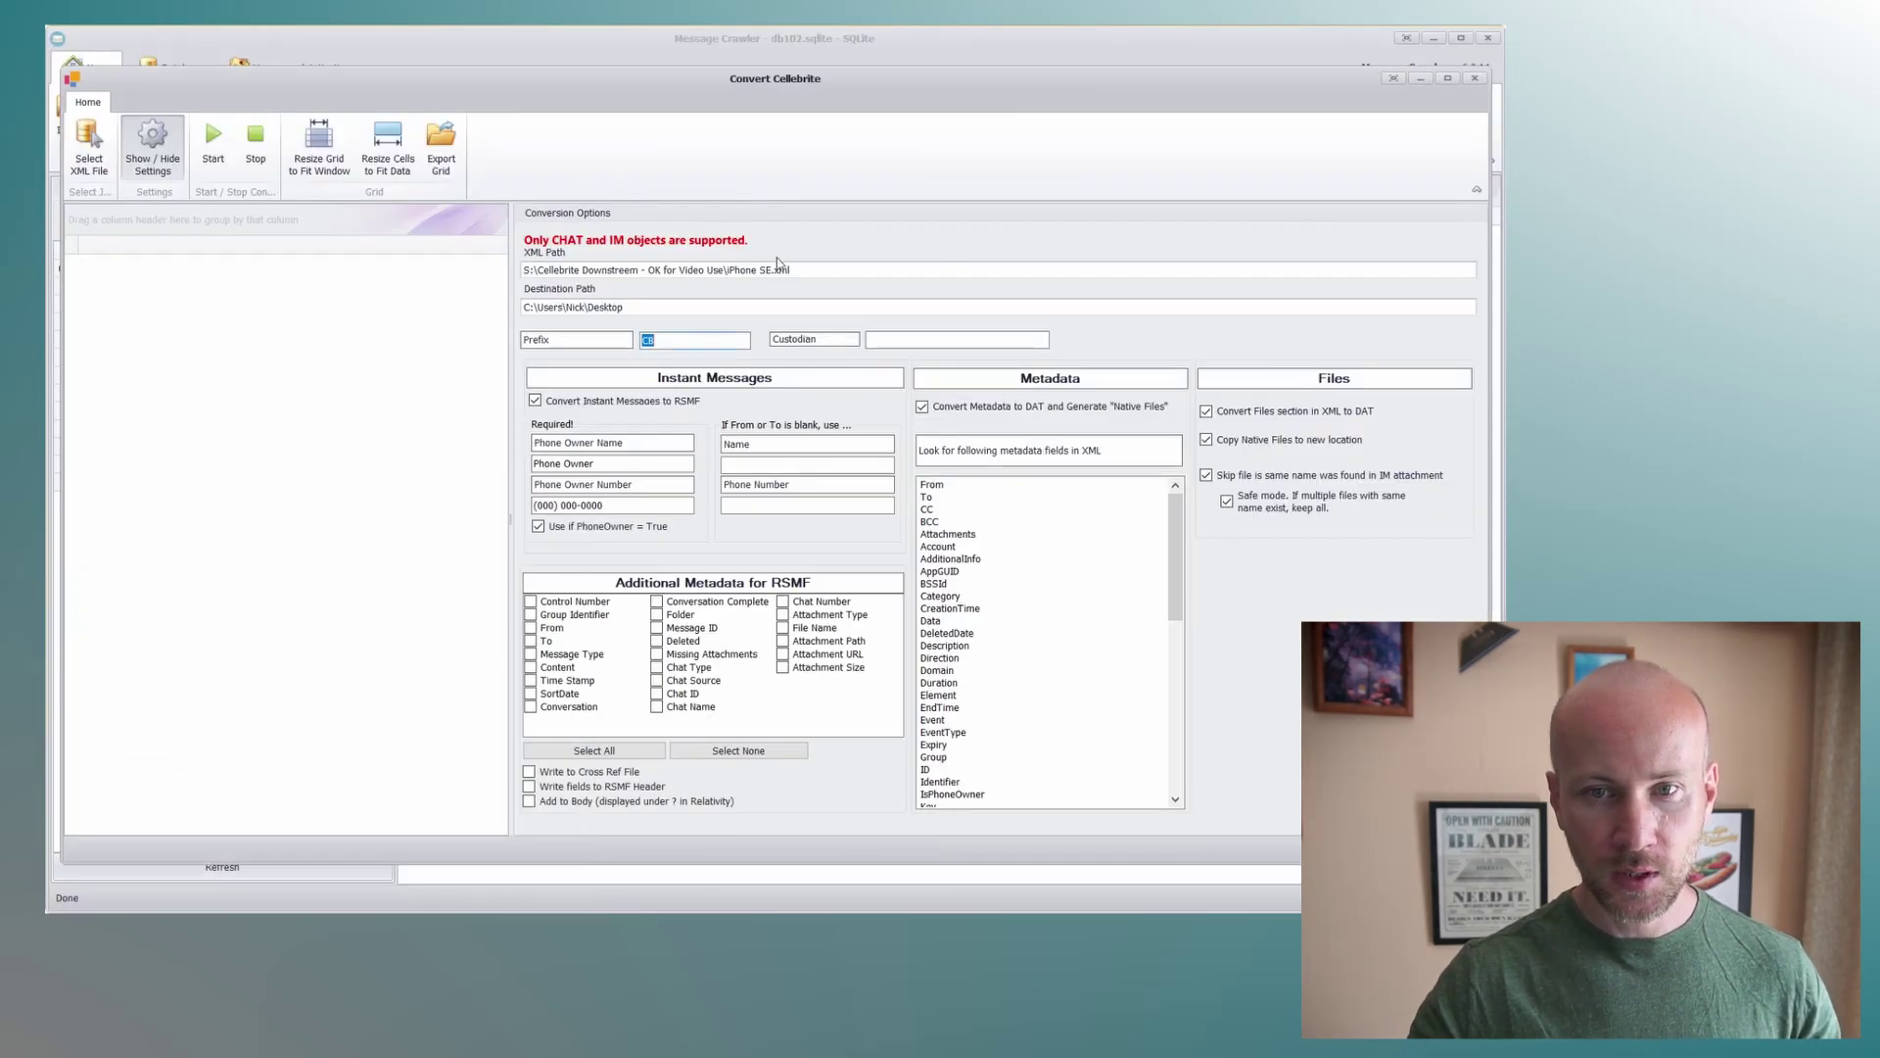
drag(662, 307, 523, 309)
key(ctrl+v)
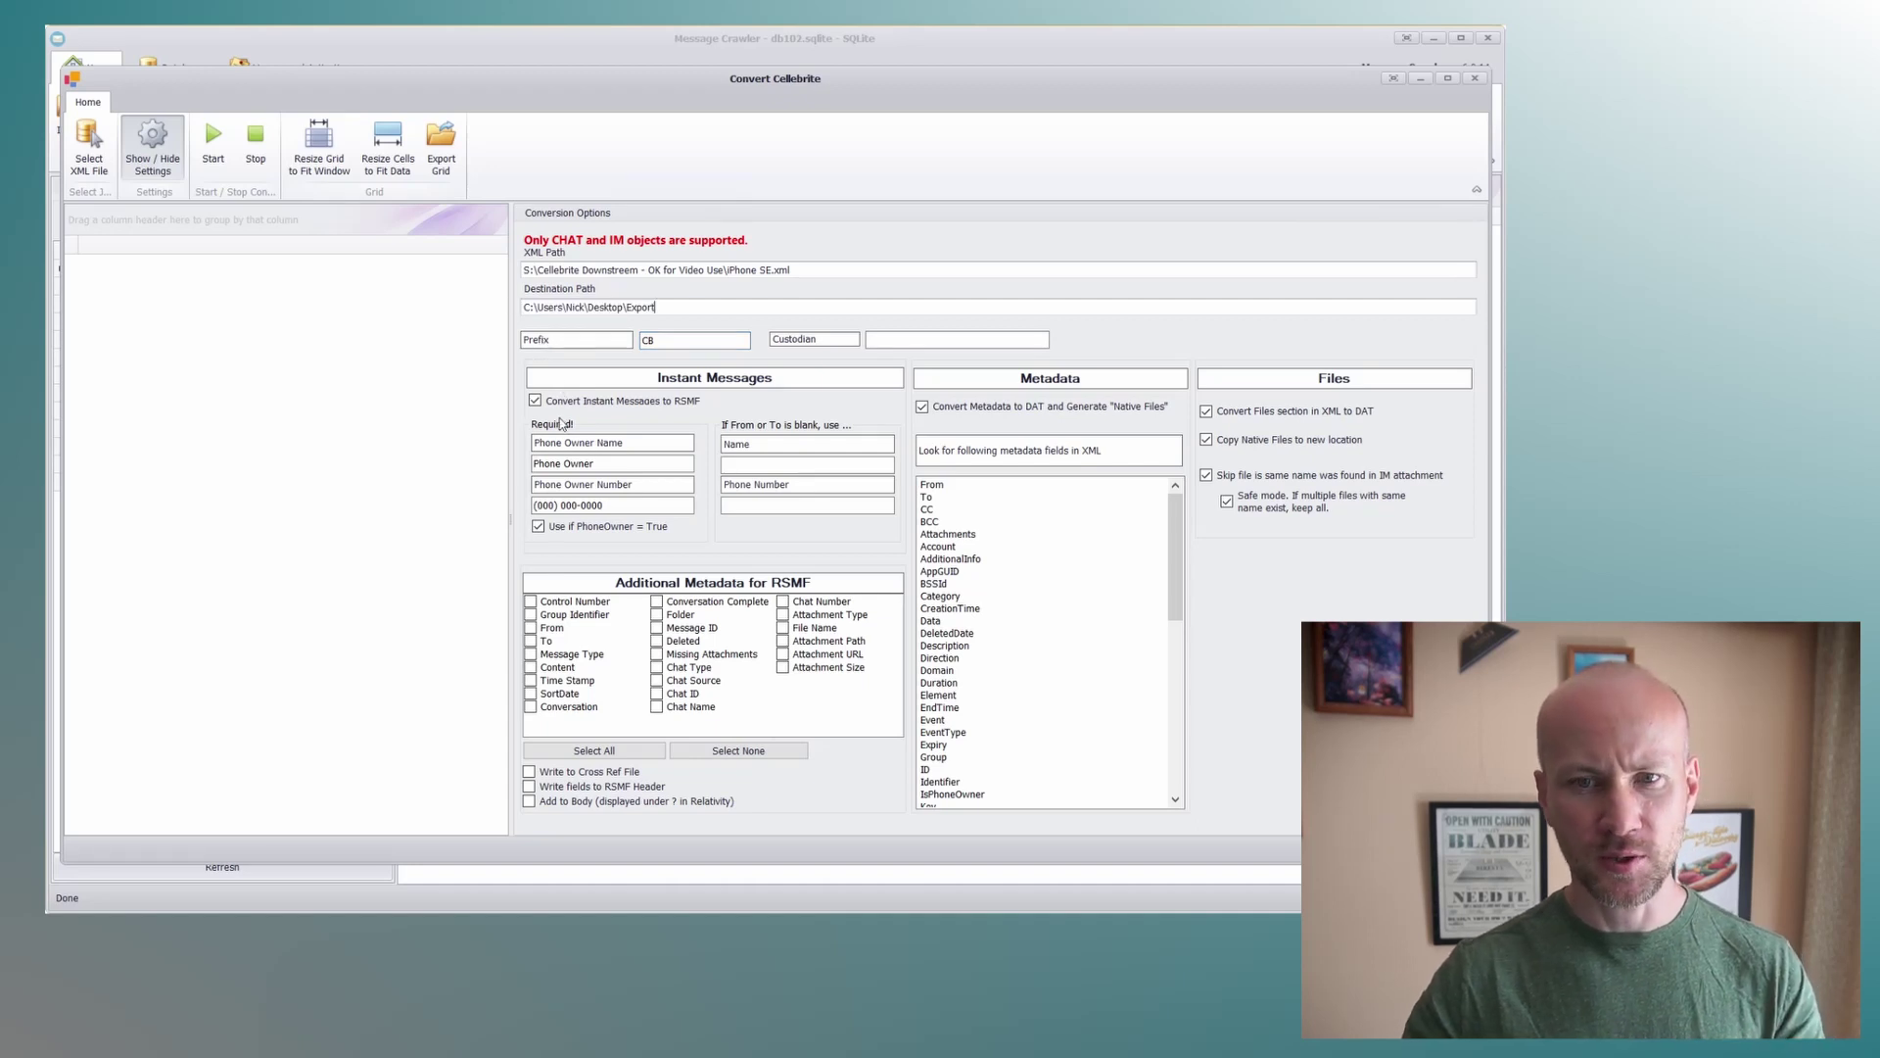
click(216, 167)
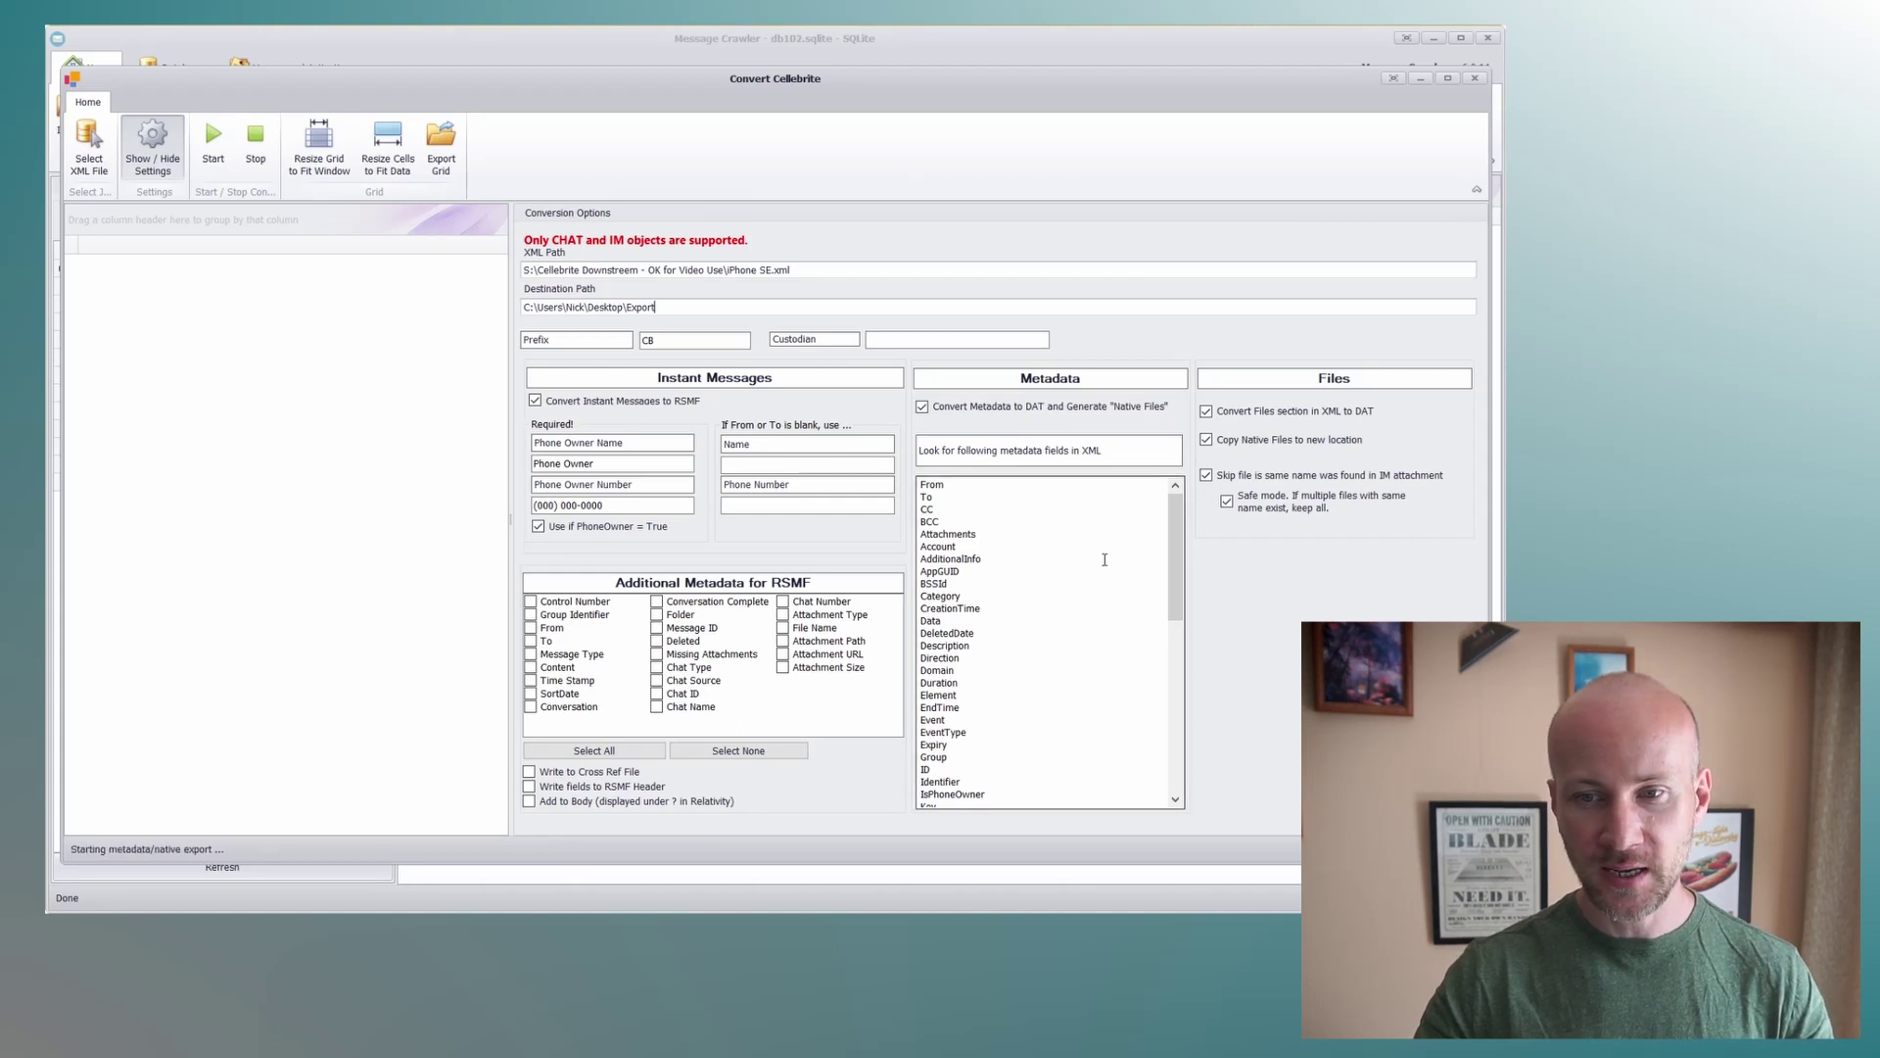
mouse_move(1175, 549)
mouse_down()
mouse_move(1180, 644)
mouse_move(1179, 515)
mouse_up()
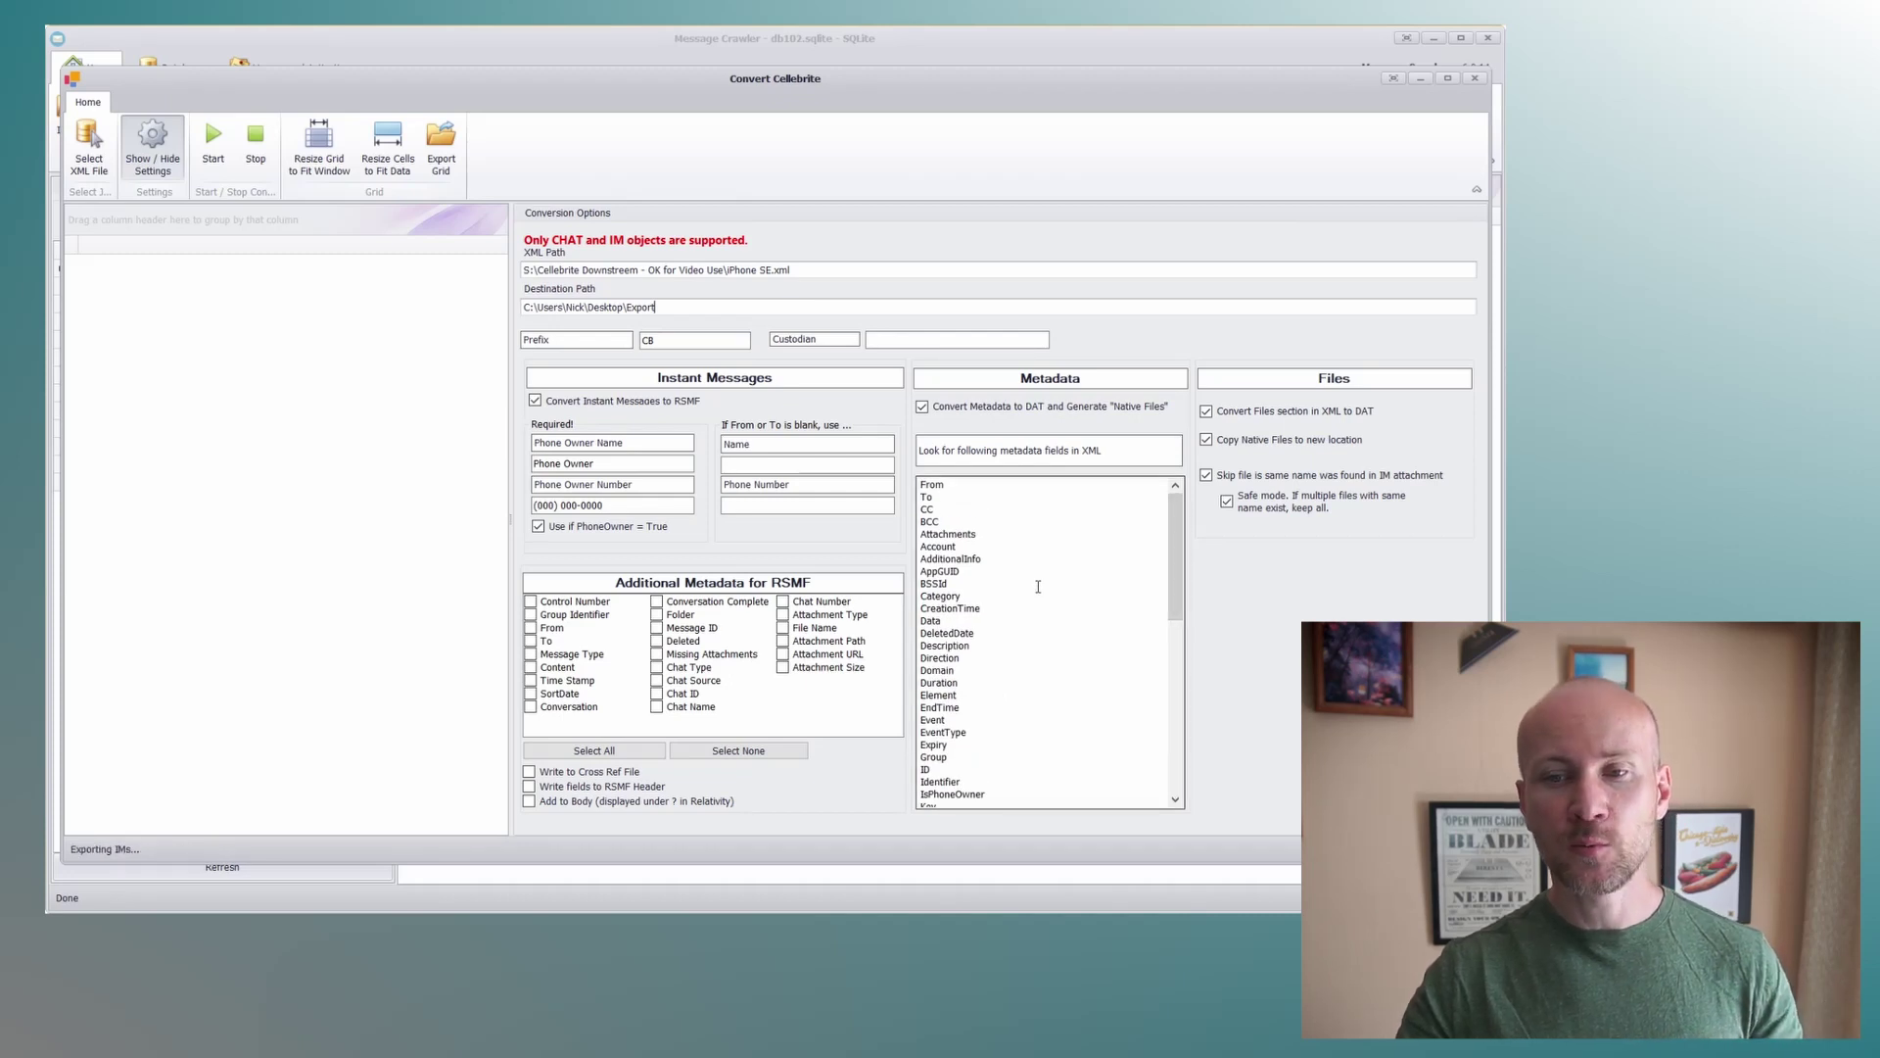
drag(1177, 579, 1003, 530)
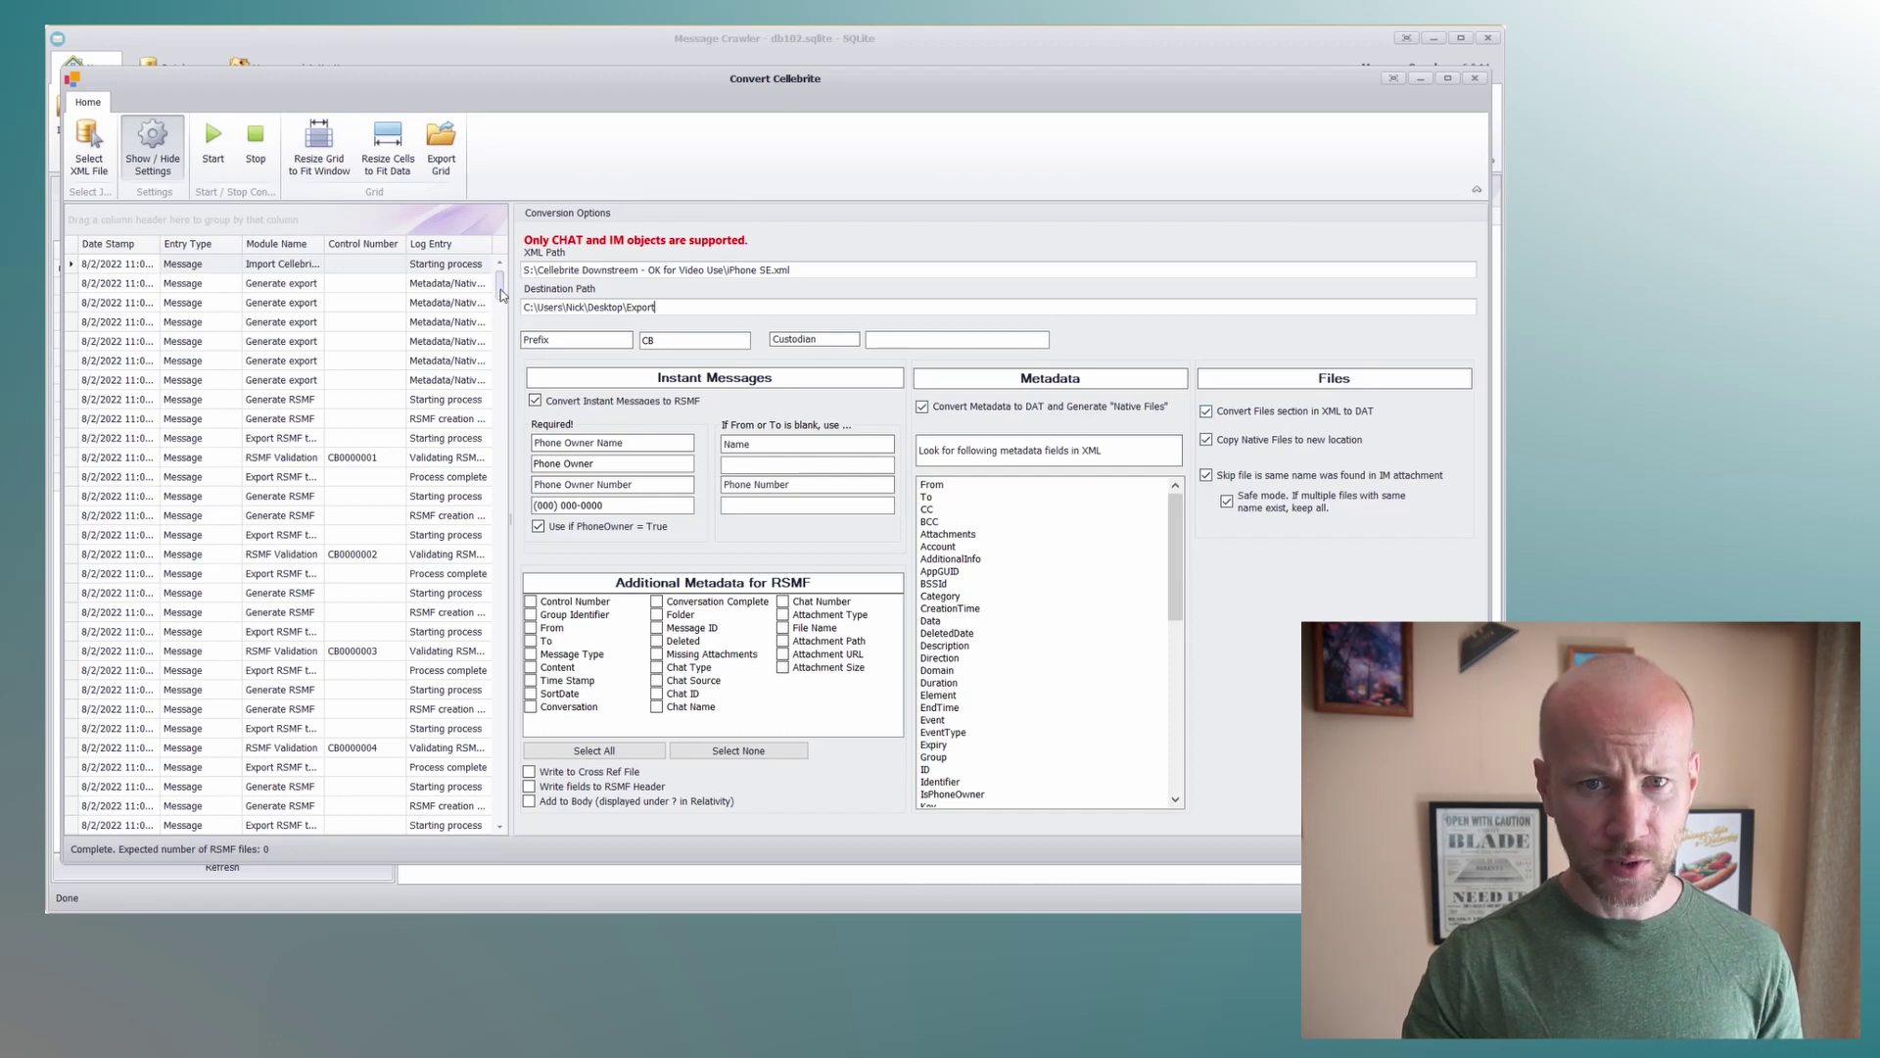
Filter the conversion log so only rows with the Error entry type are listed
drag(501, 294, 475, 808)
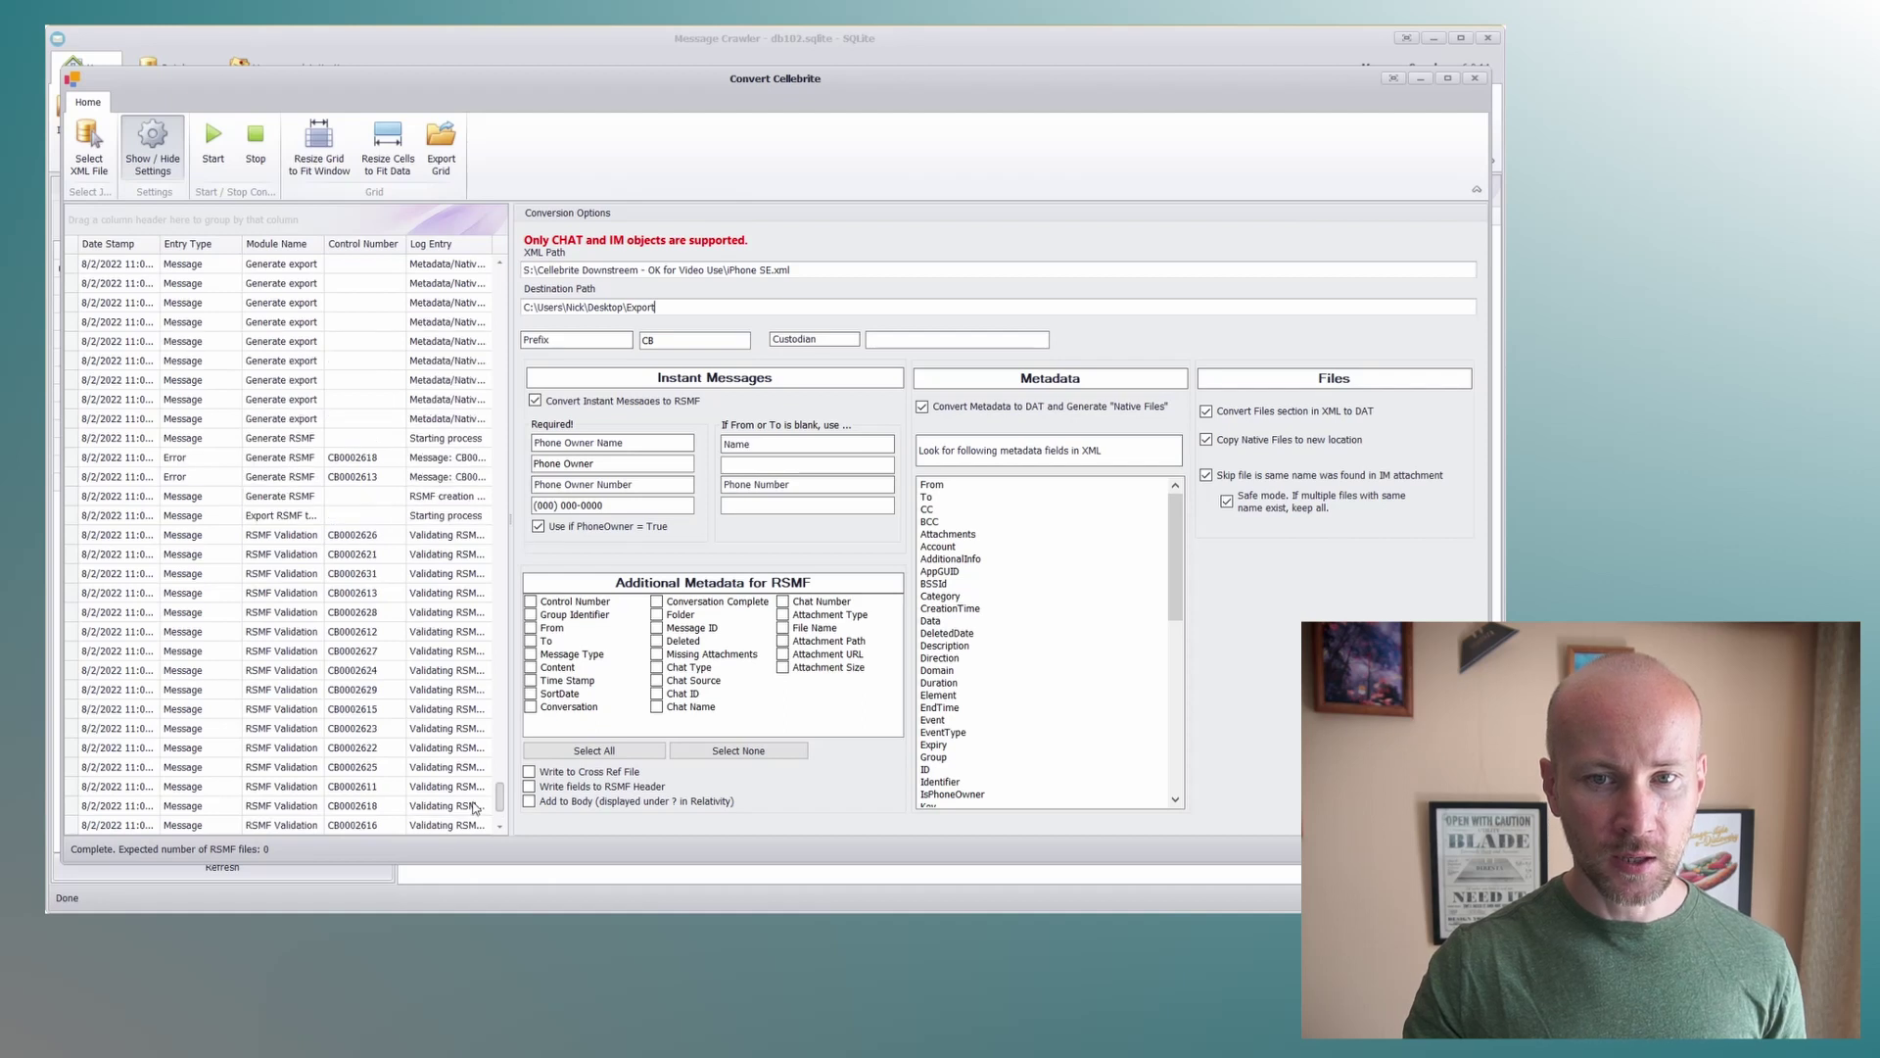
click(235, 242)
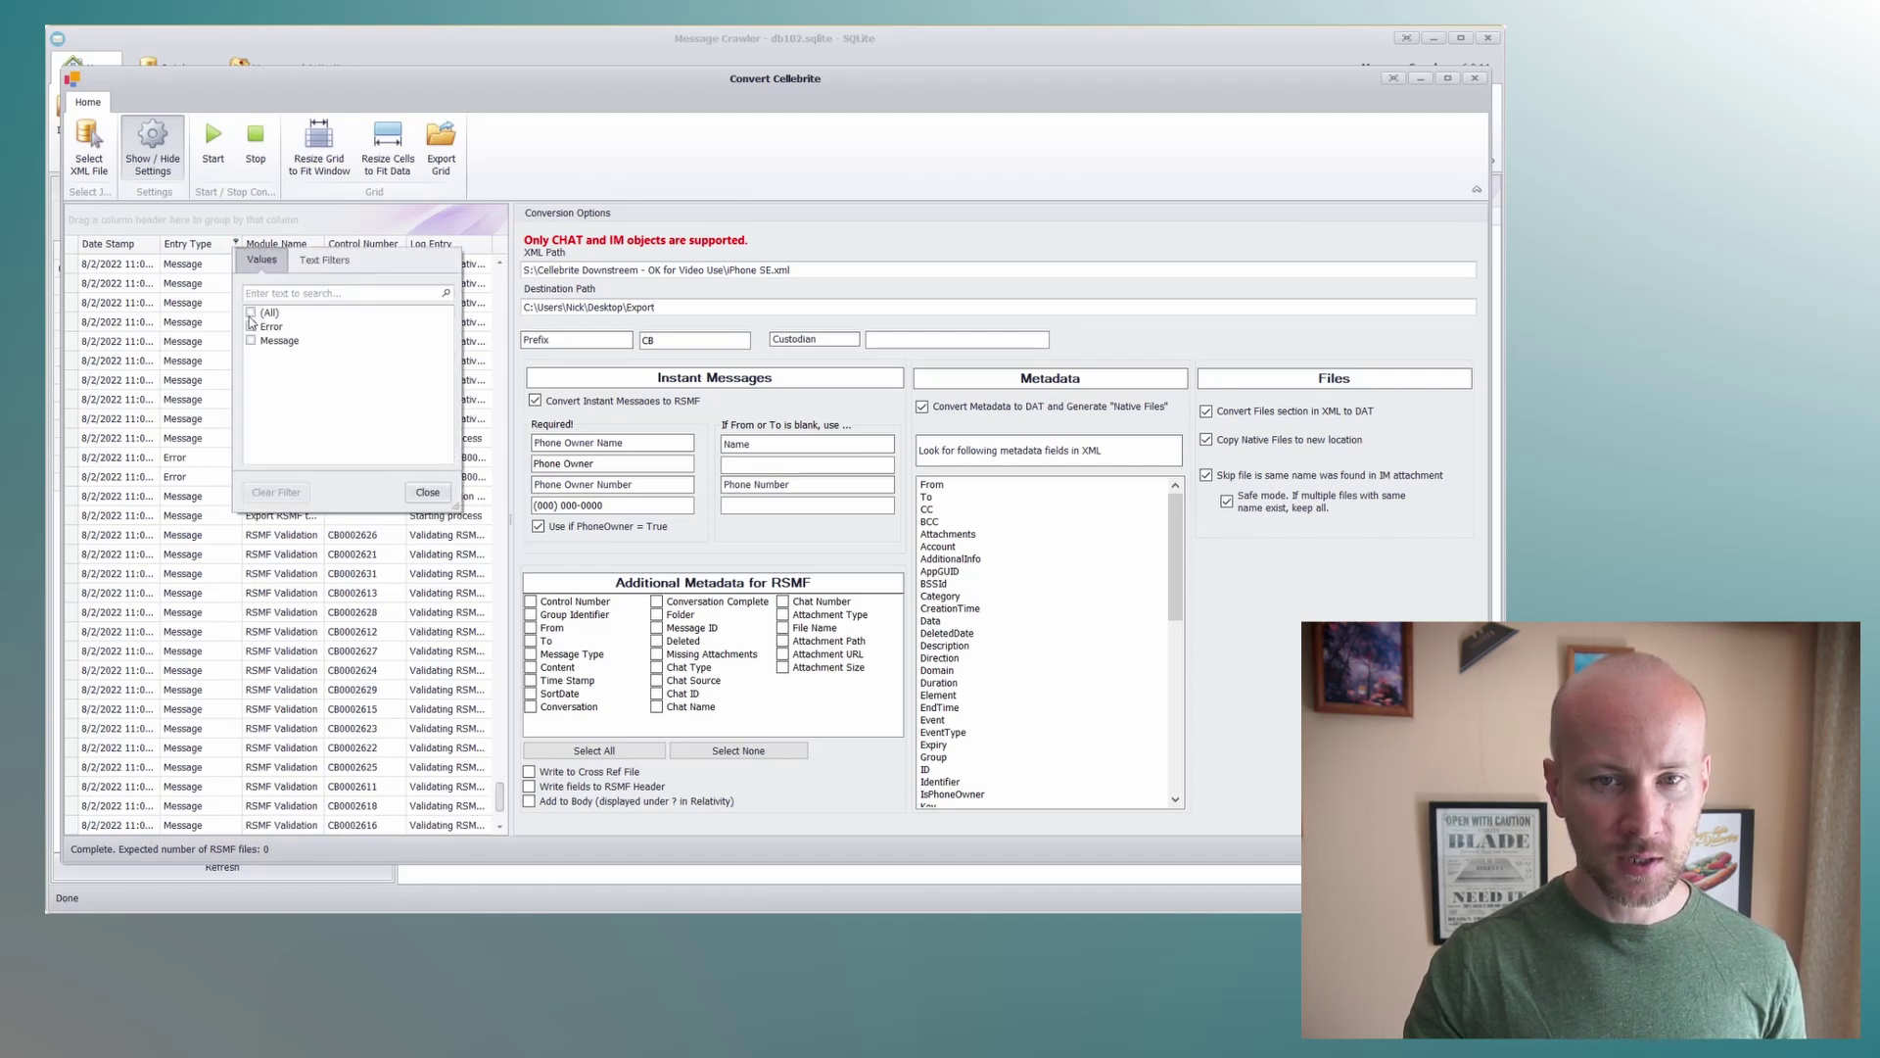
click(250, 328)
click(427, 491)
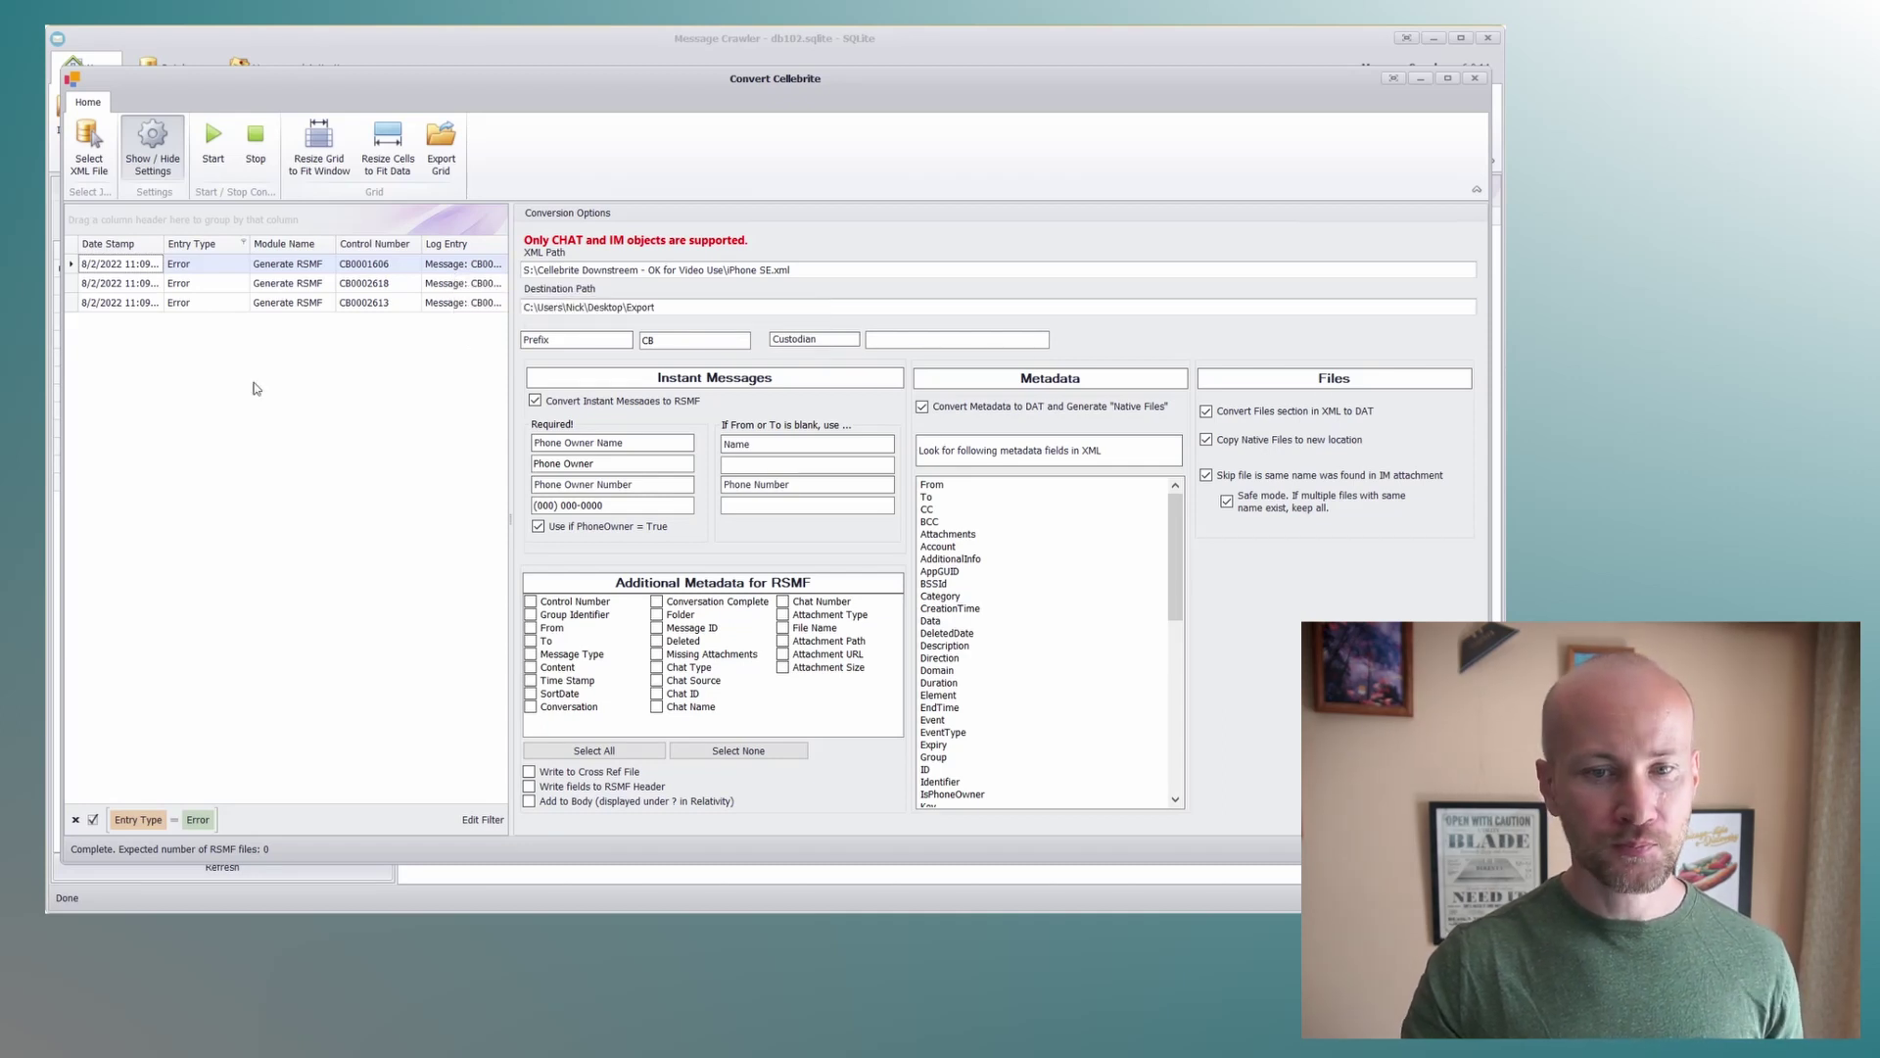
Clear the Entry Type filter and review the RSMF validation entries in the full conversion log
click(77, 819)
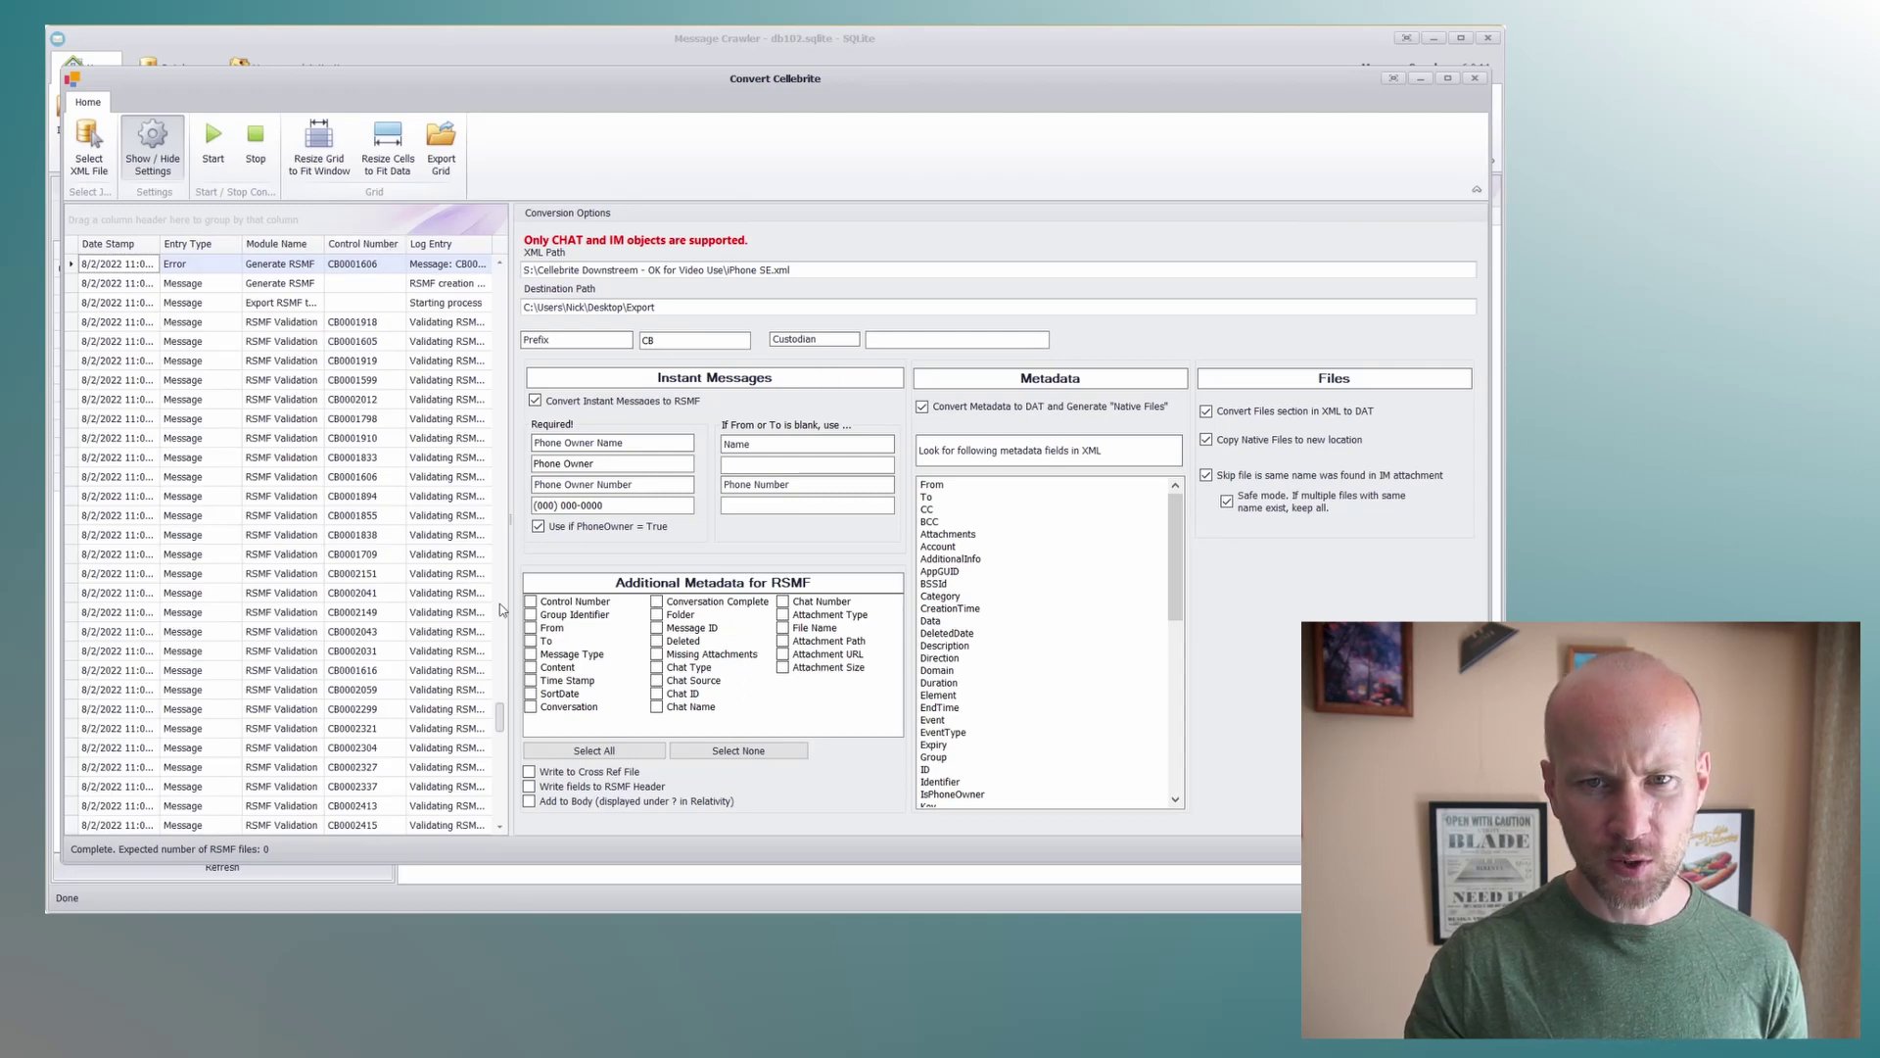
drag(500, 714, 518, 516)
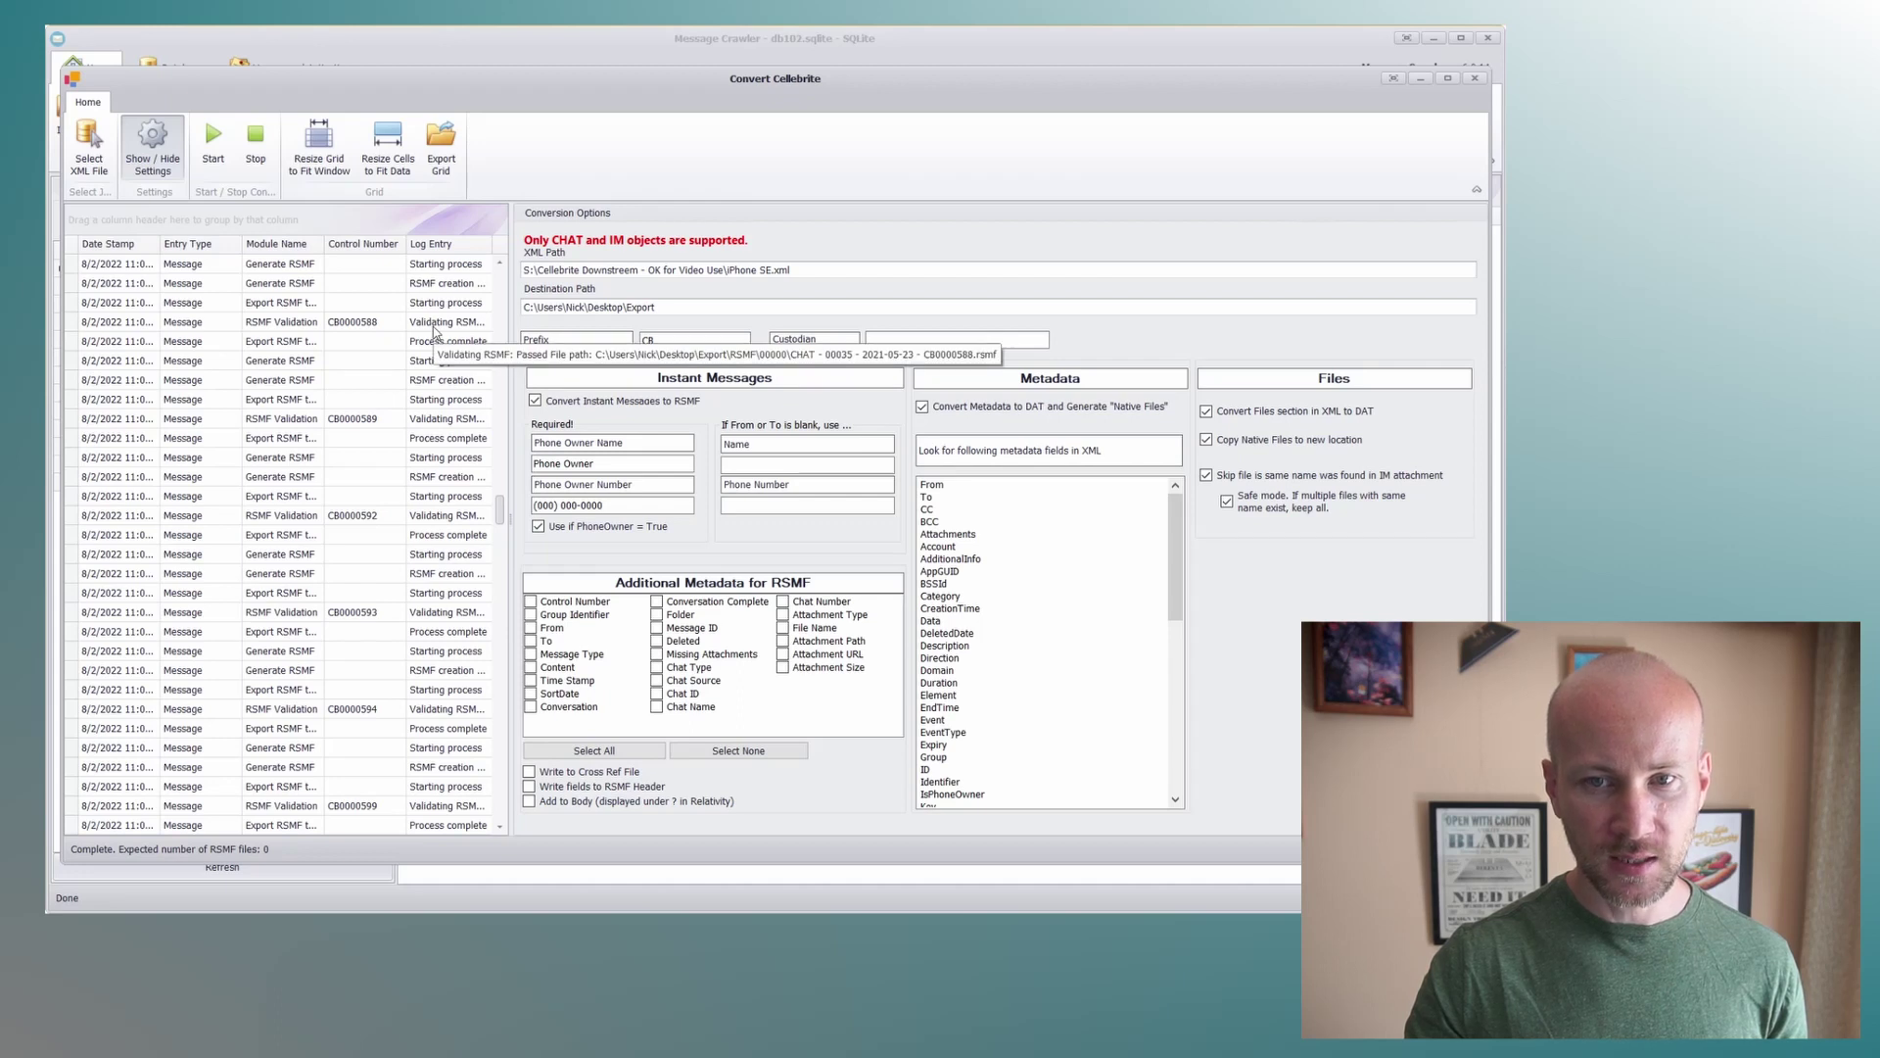
drag(501, 516, 501, 454)
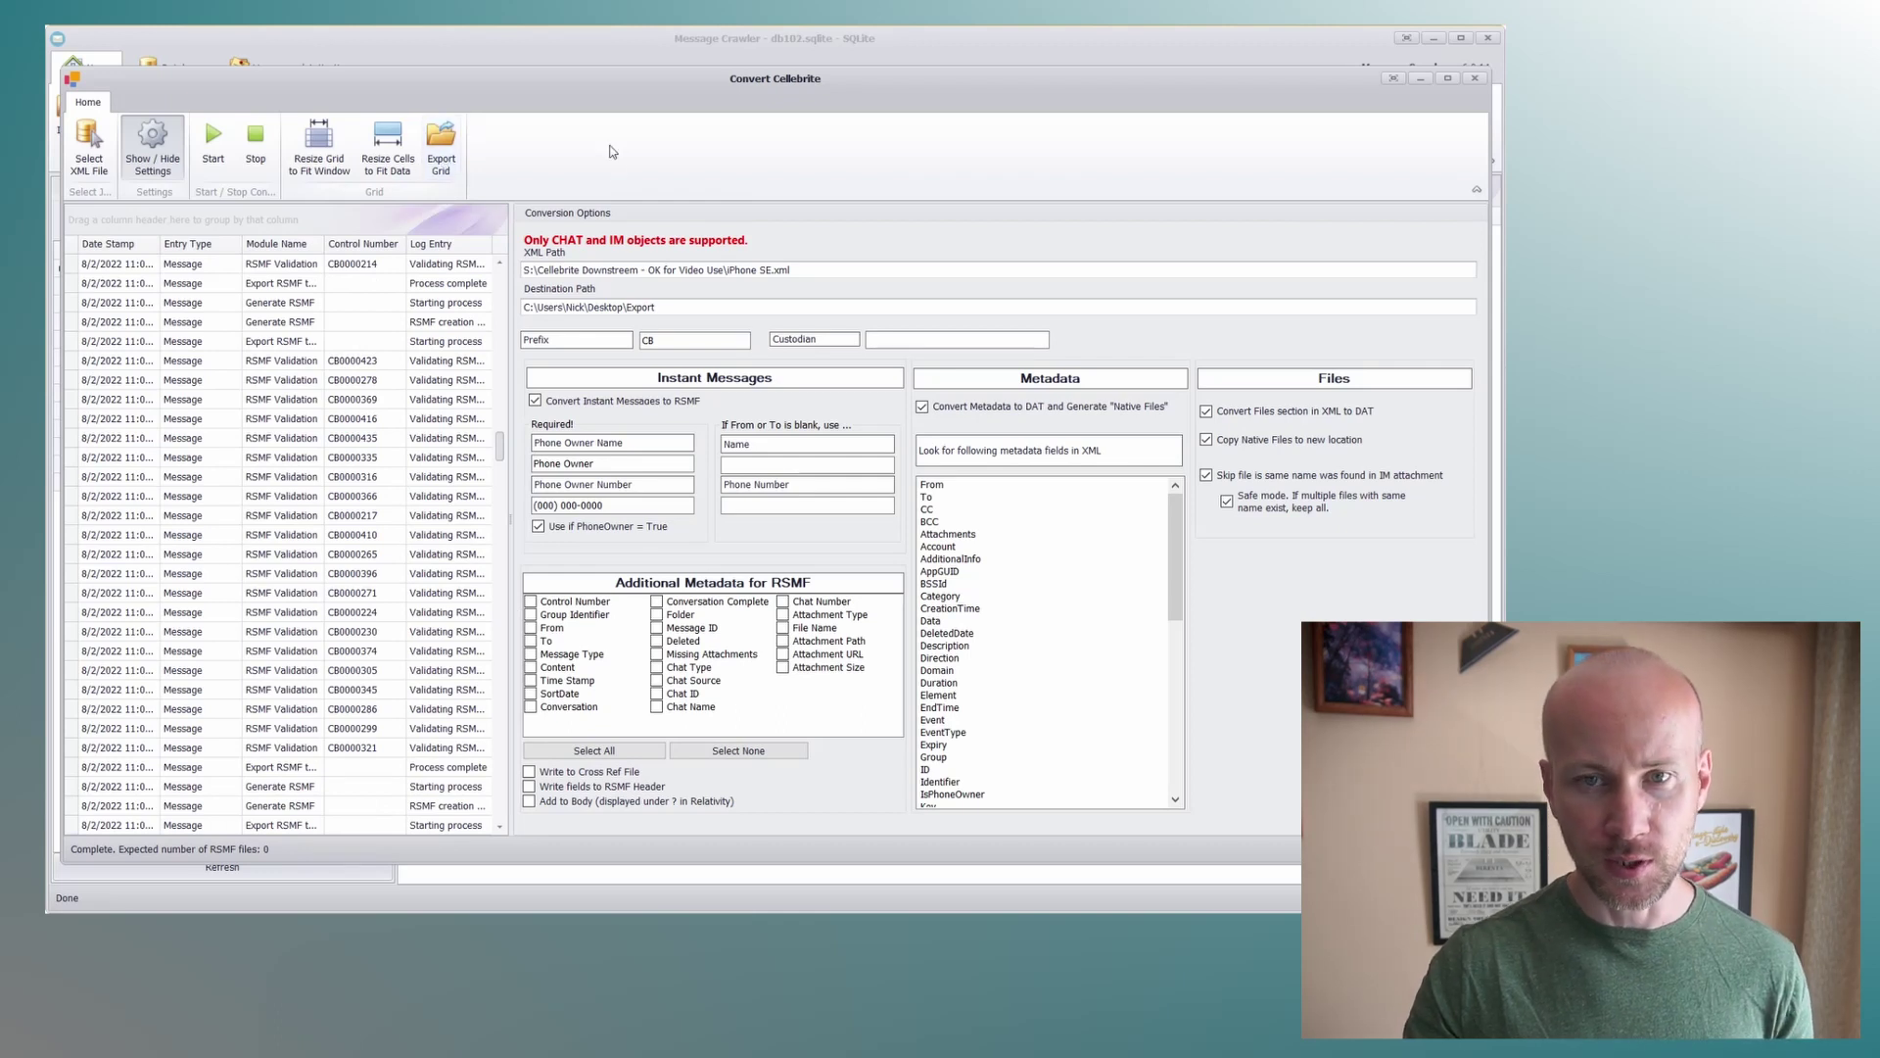
click(441, 155)
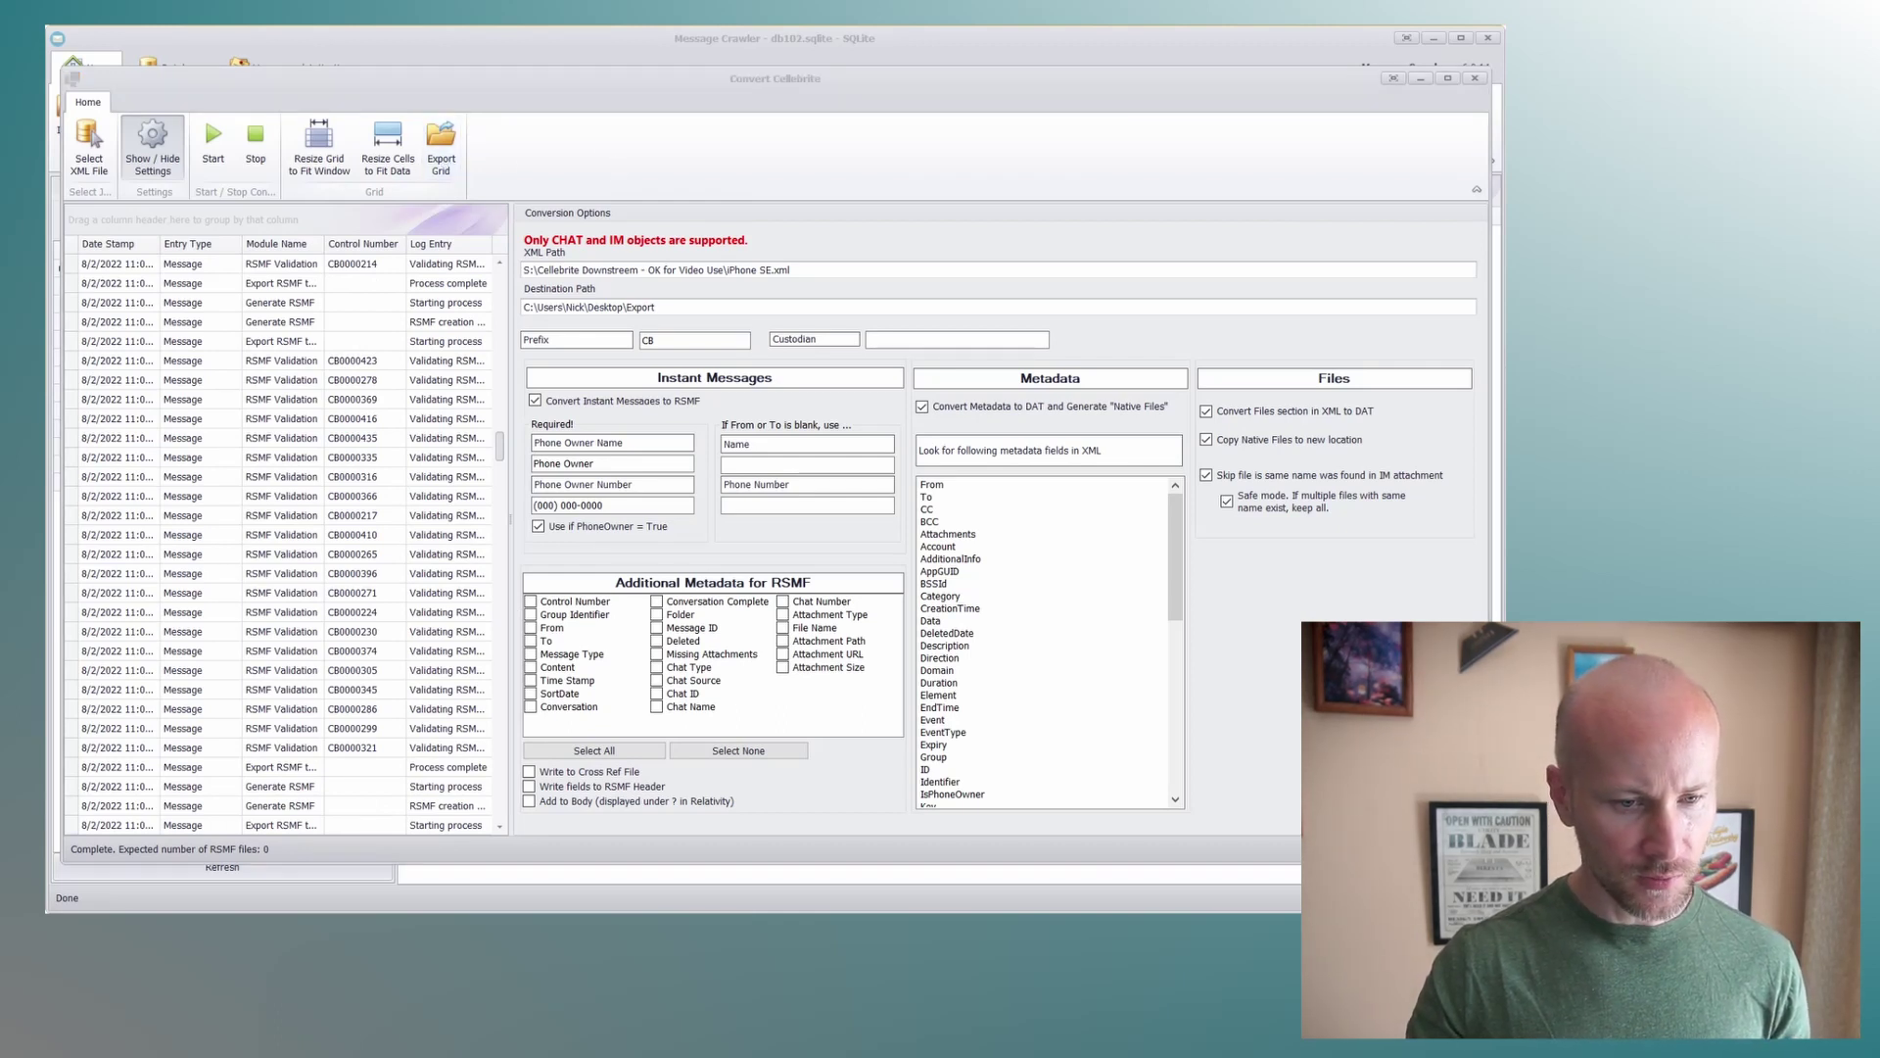
Switch to File Explorer and inspect the exported XML files in the Metadata\NATIVE\0000001 folder
key(alt+Tab)
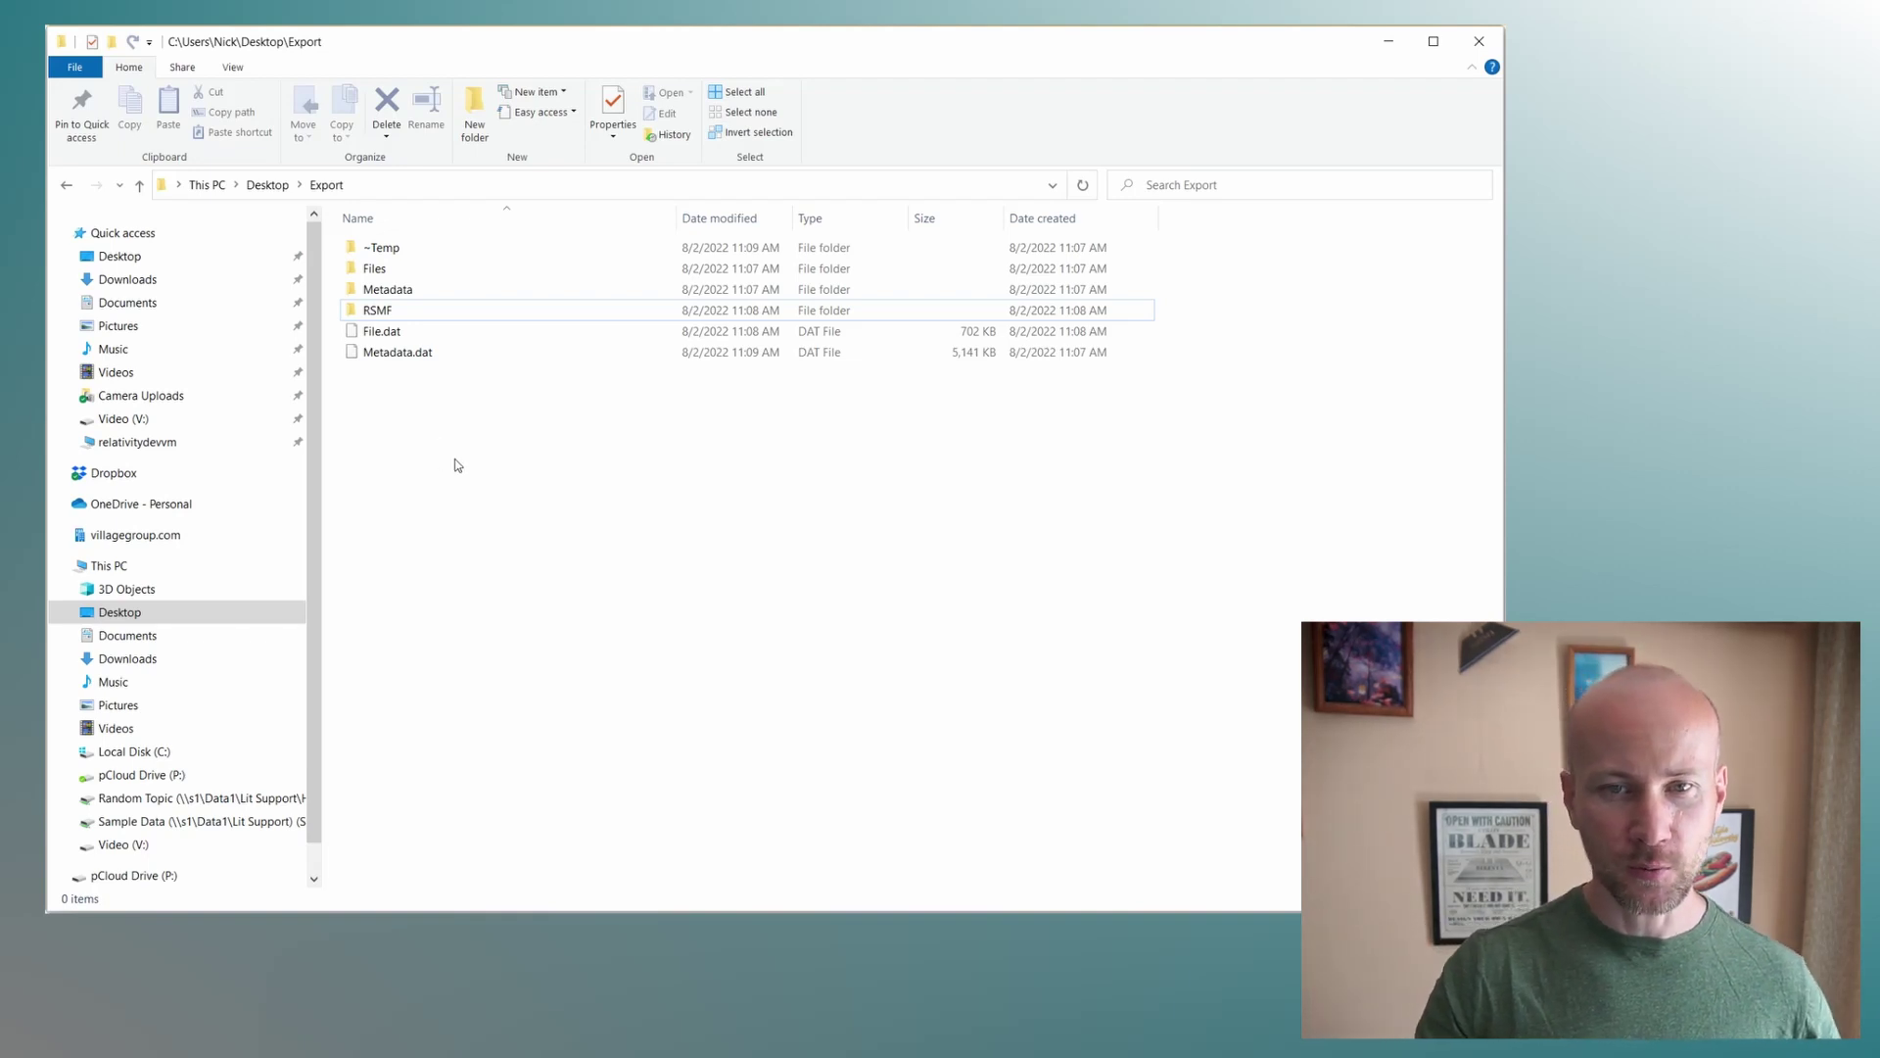
double_click(414, 293)
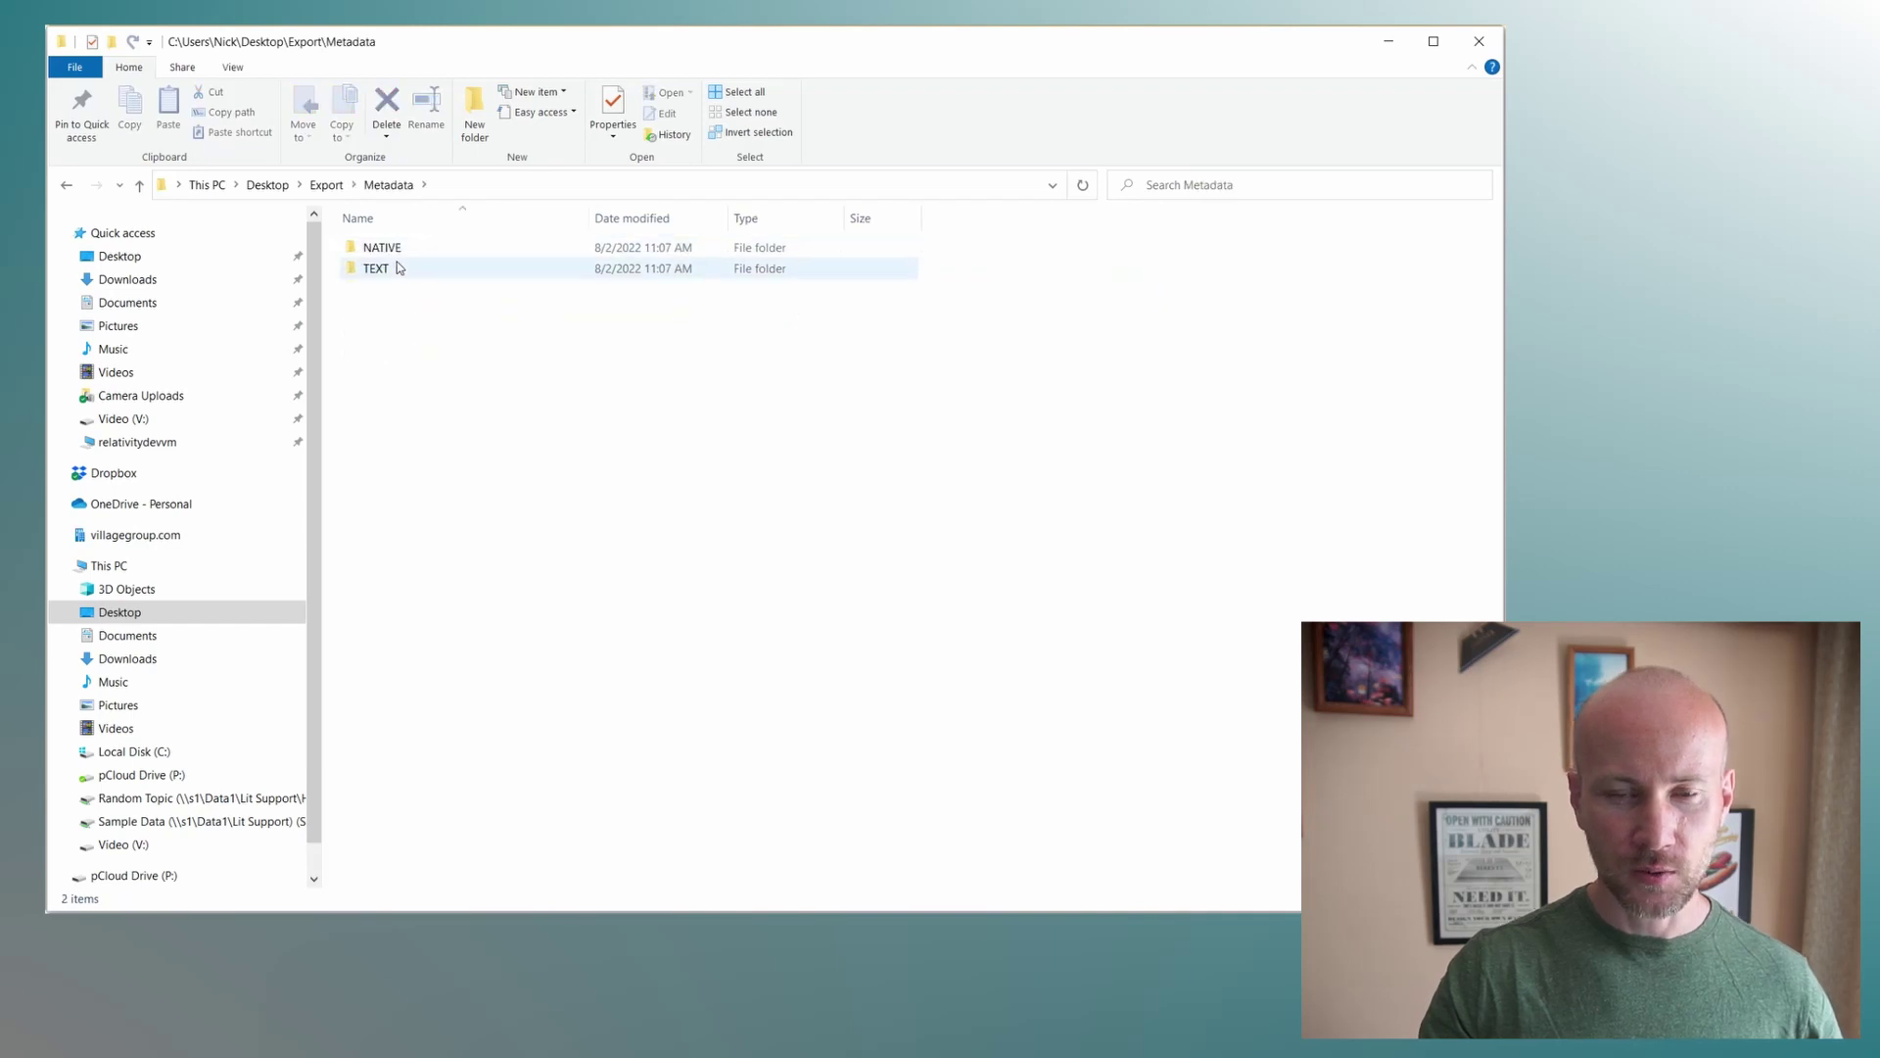
double_click(401, 249)
double_click(405, 248)
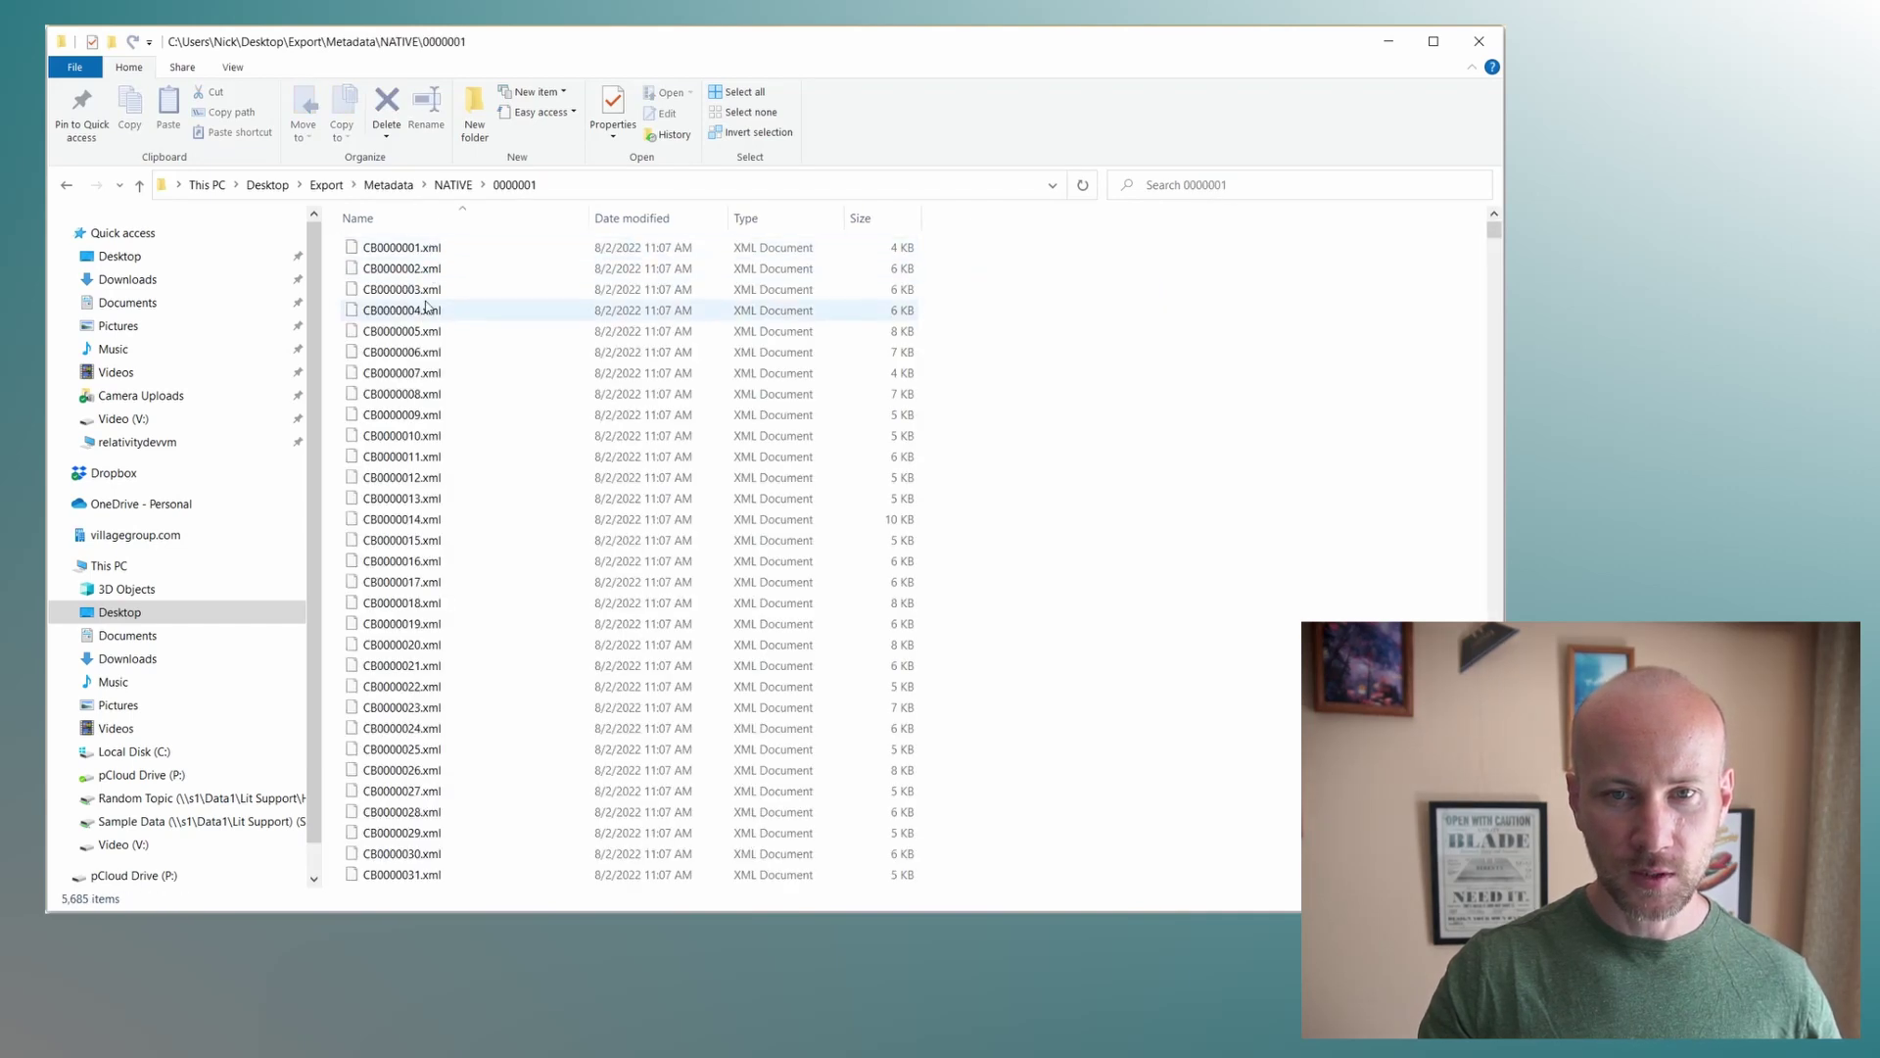
Go to the Metadata\TEXT\0000001 folder and open CB0000001.txt in Notepad
click(388, 185)
double_click(402, 268)
double_click(401, 253)
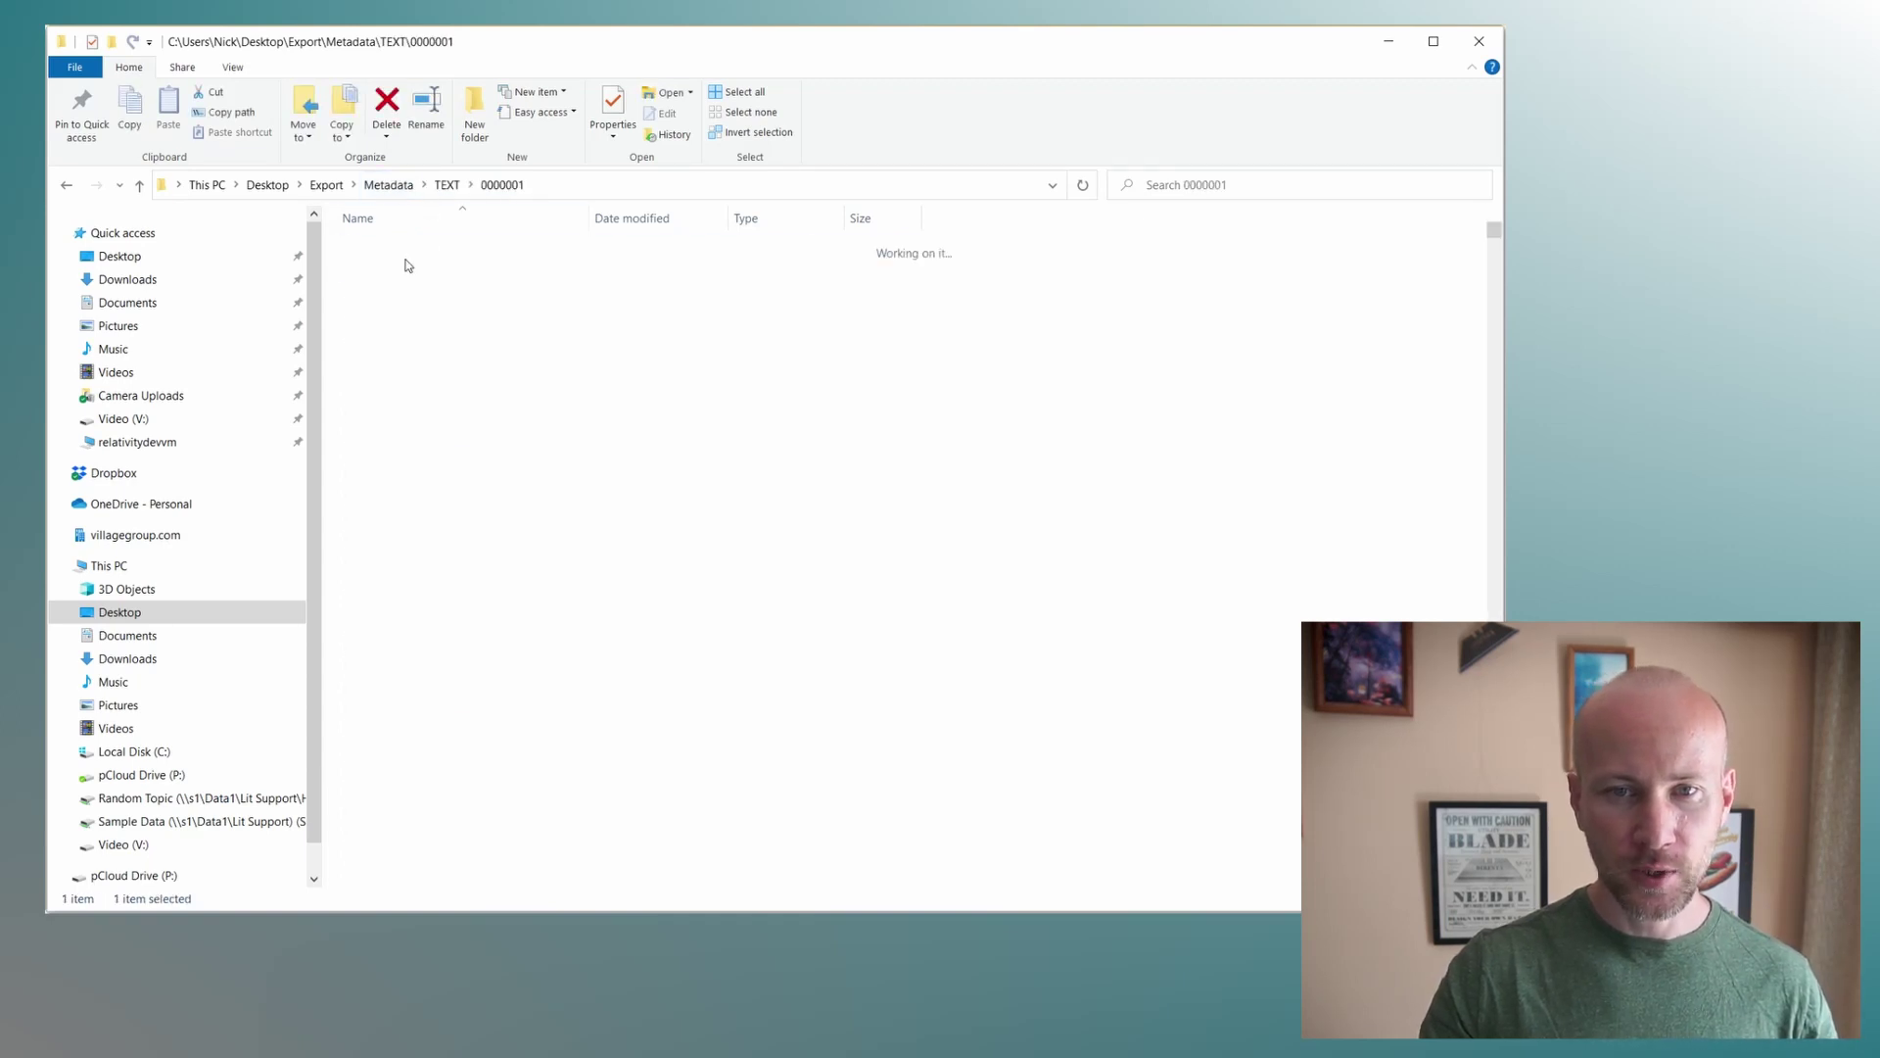
double_click(406, 253)
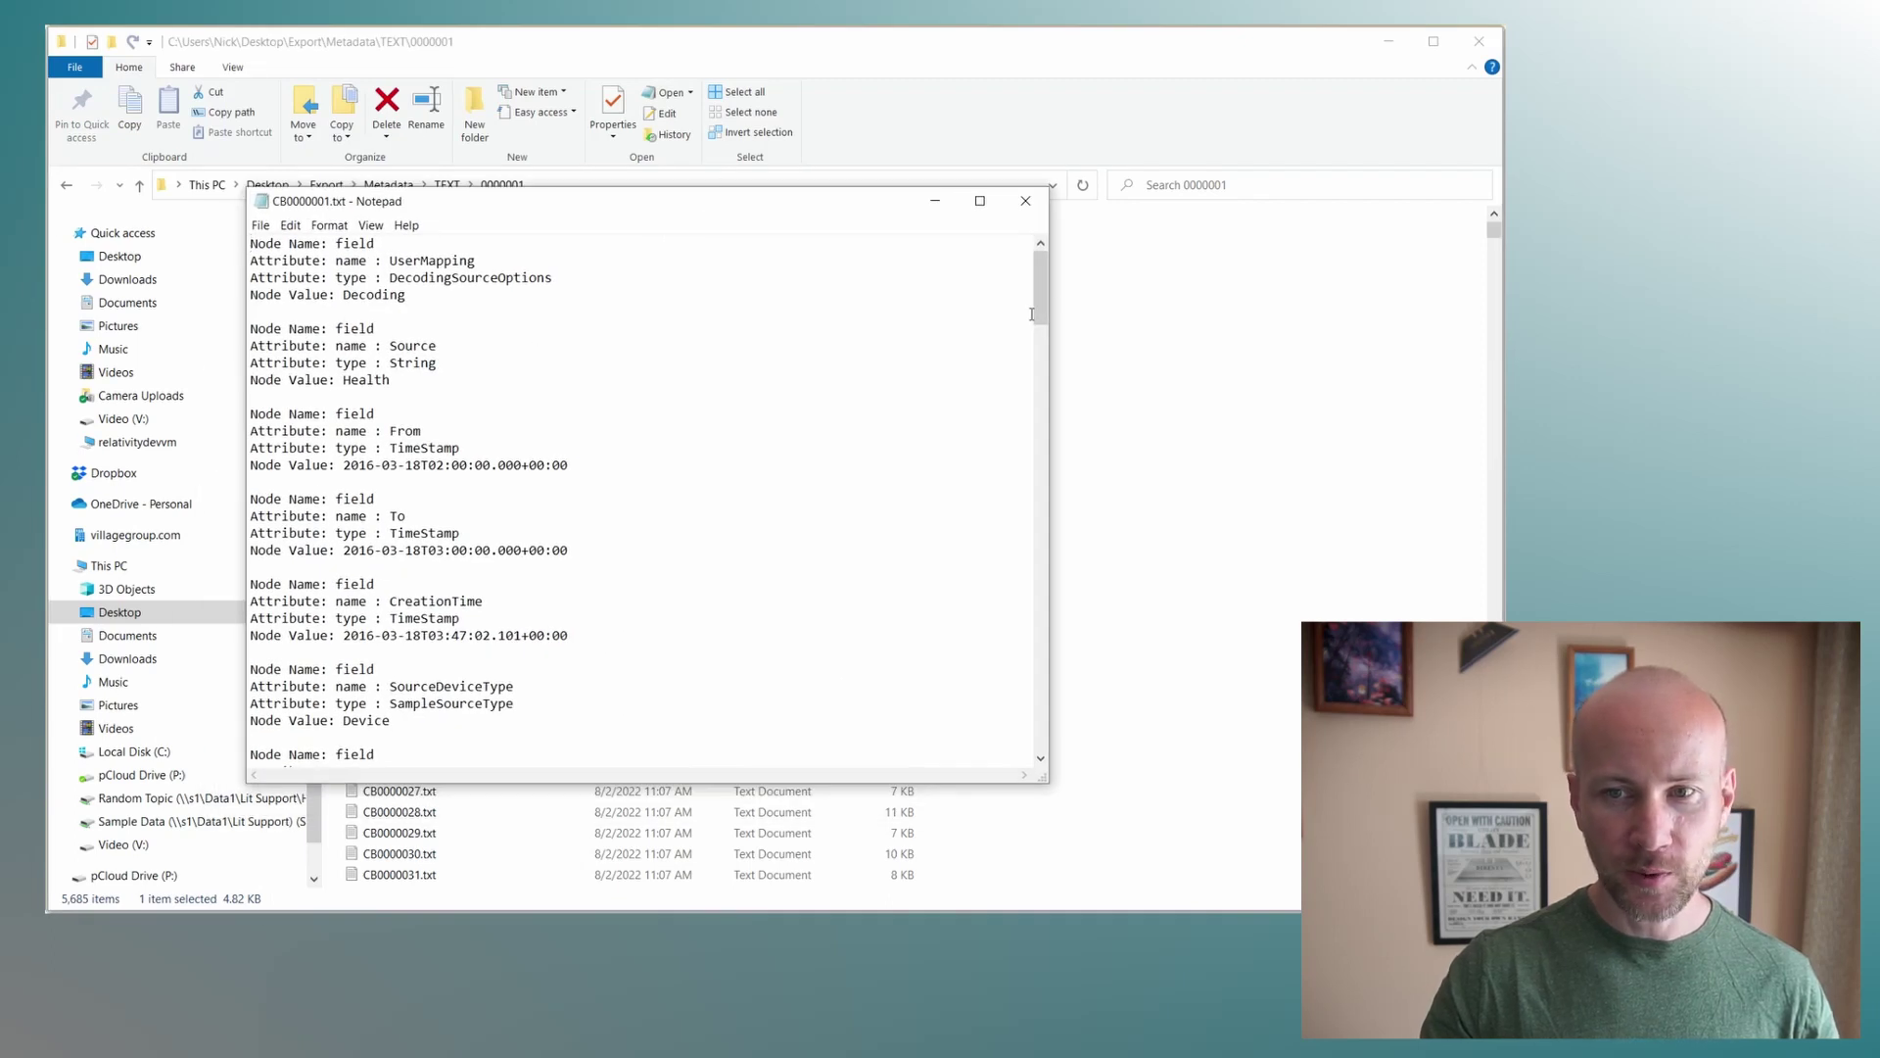
Examine the DistanceTraveled and FlightsClimbed fields in CB0000001.txt, highlighting them, and close the file
scroll(1036, 317, down, 5)
drag(1036, 317, 1036, 354)
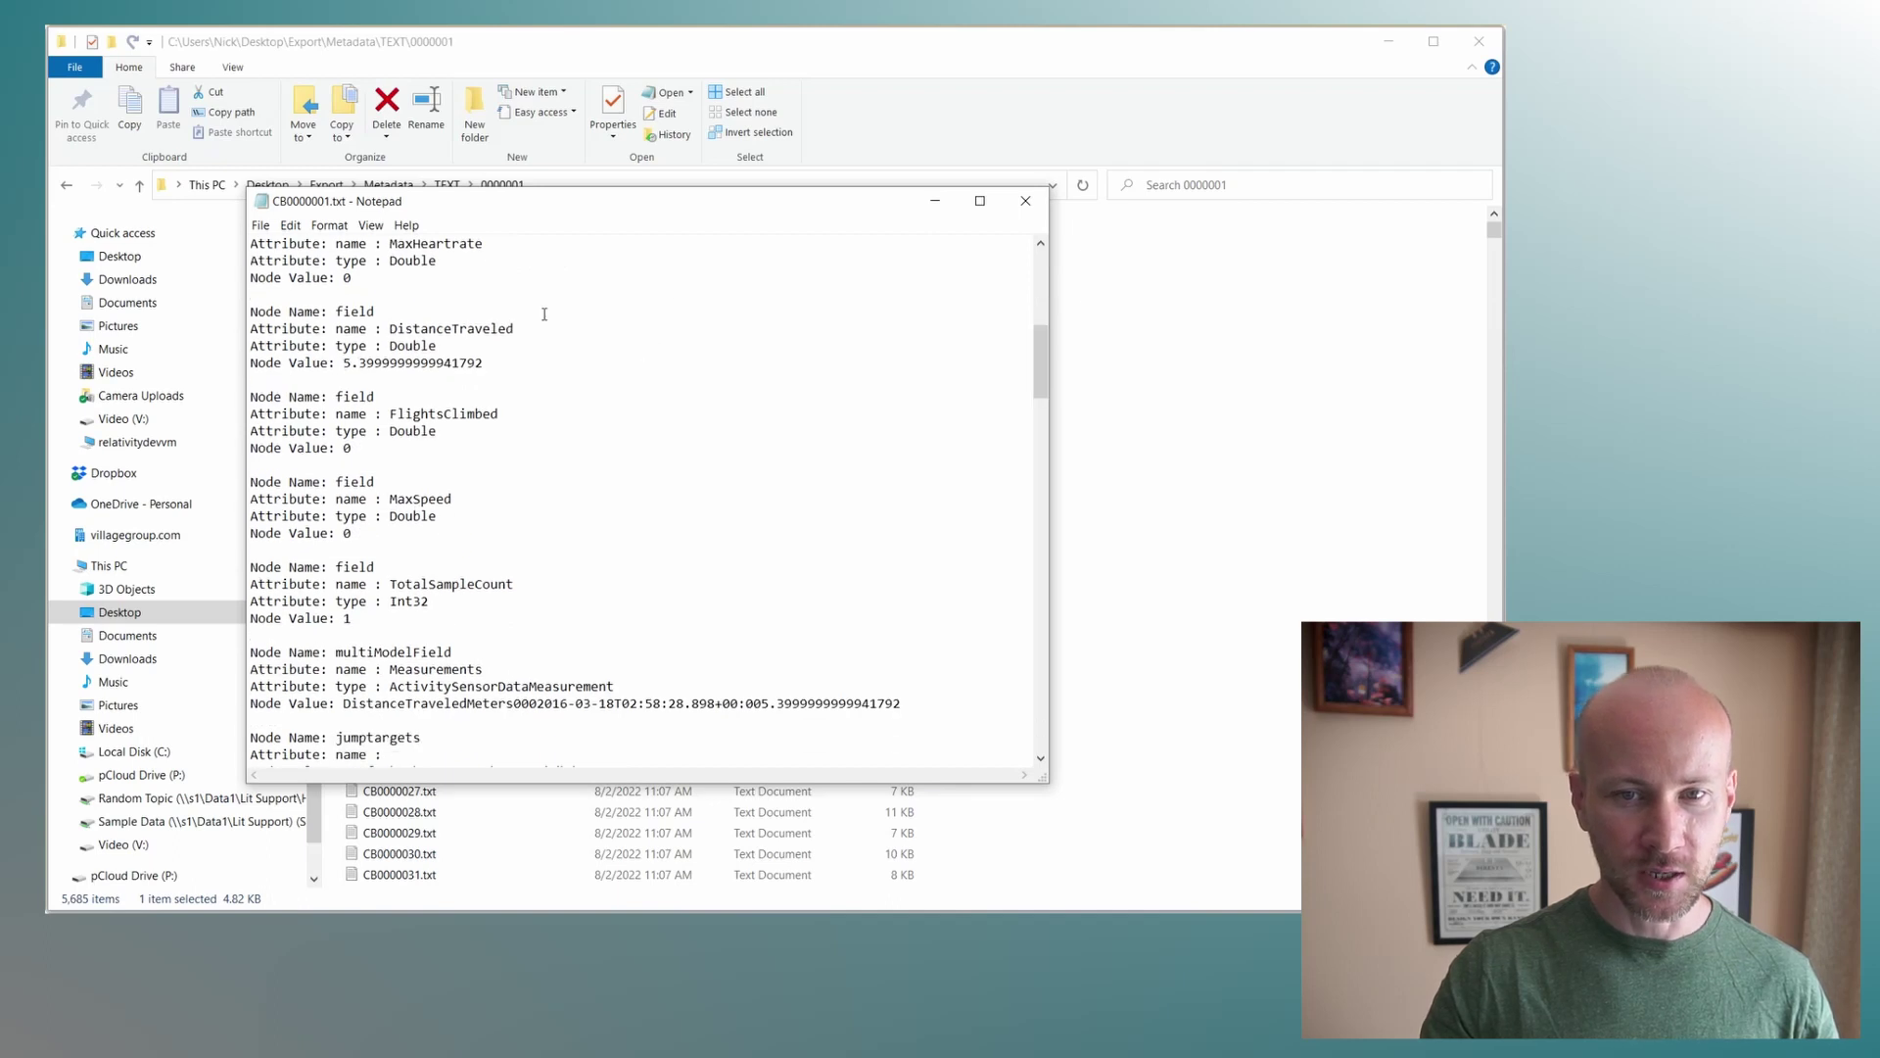
drag(546, 333, 396, 329)
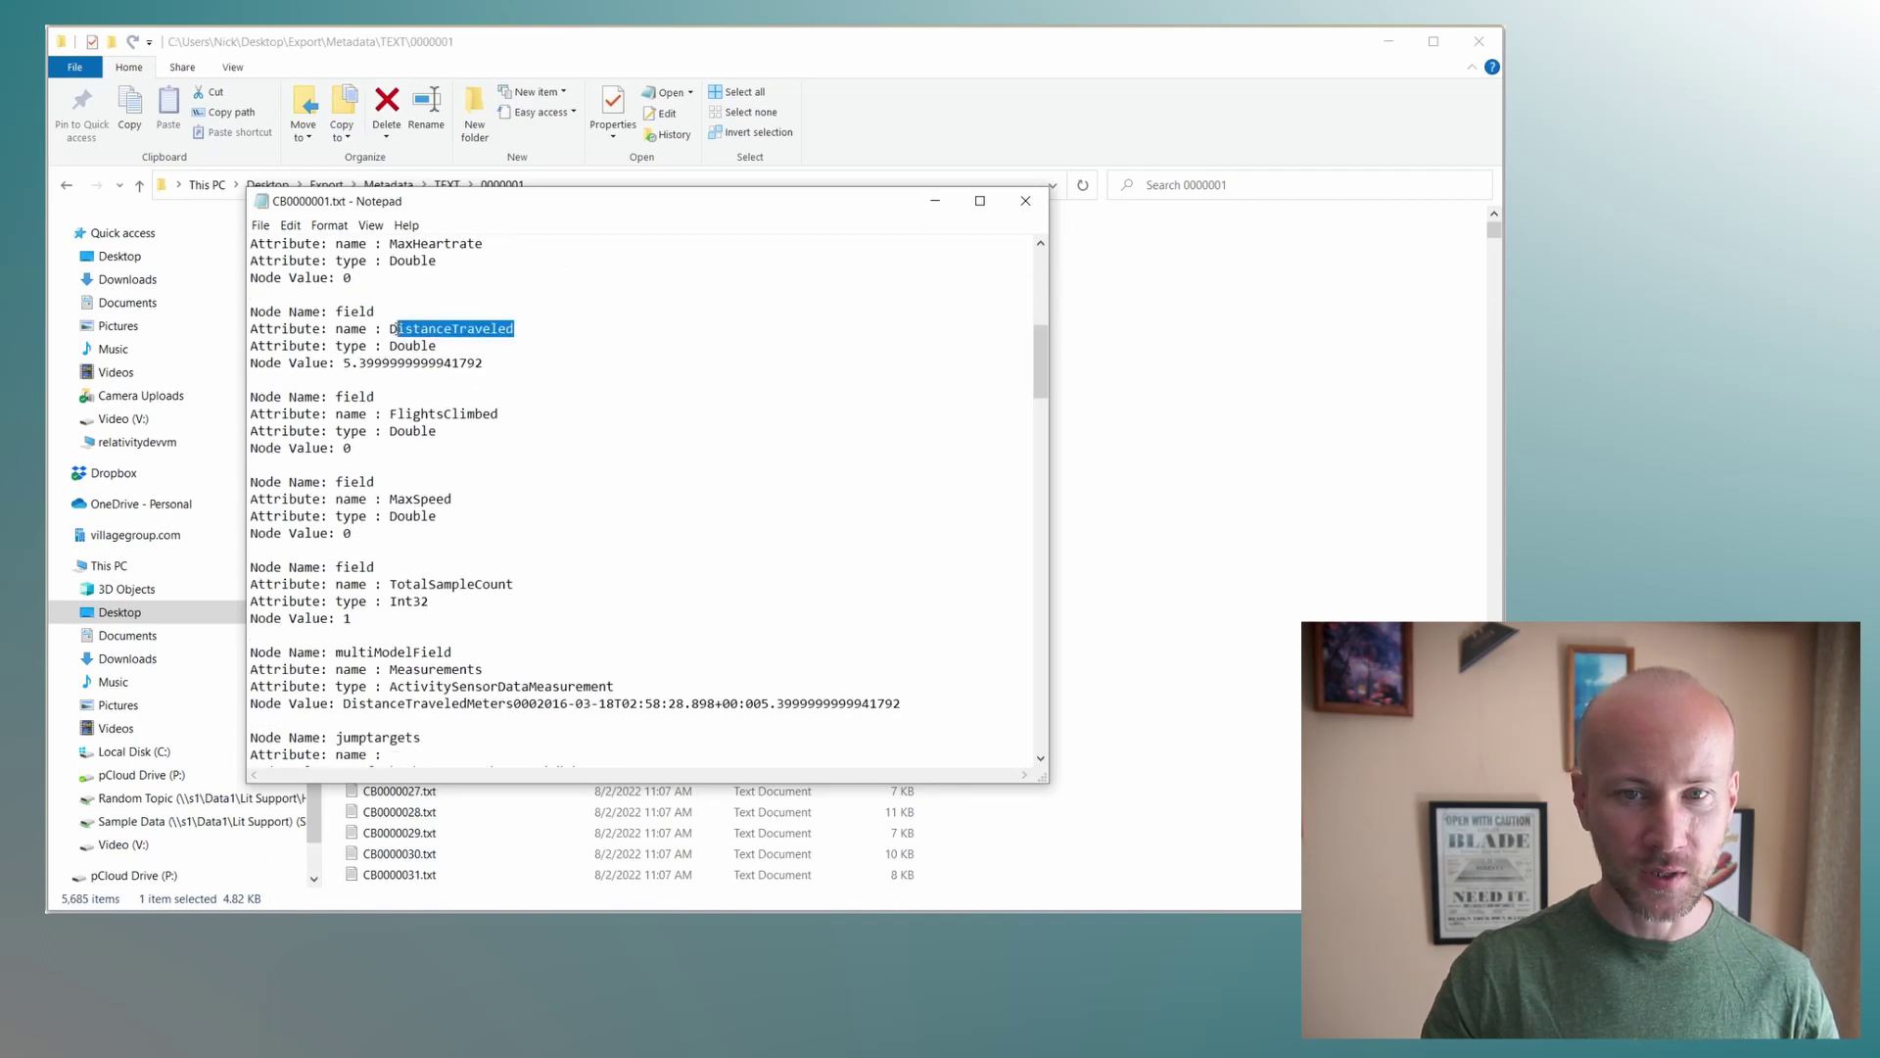
drag(523, 368, 352, 364)
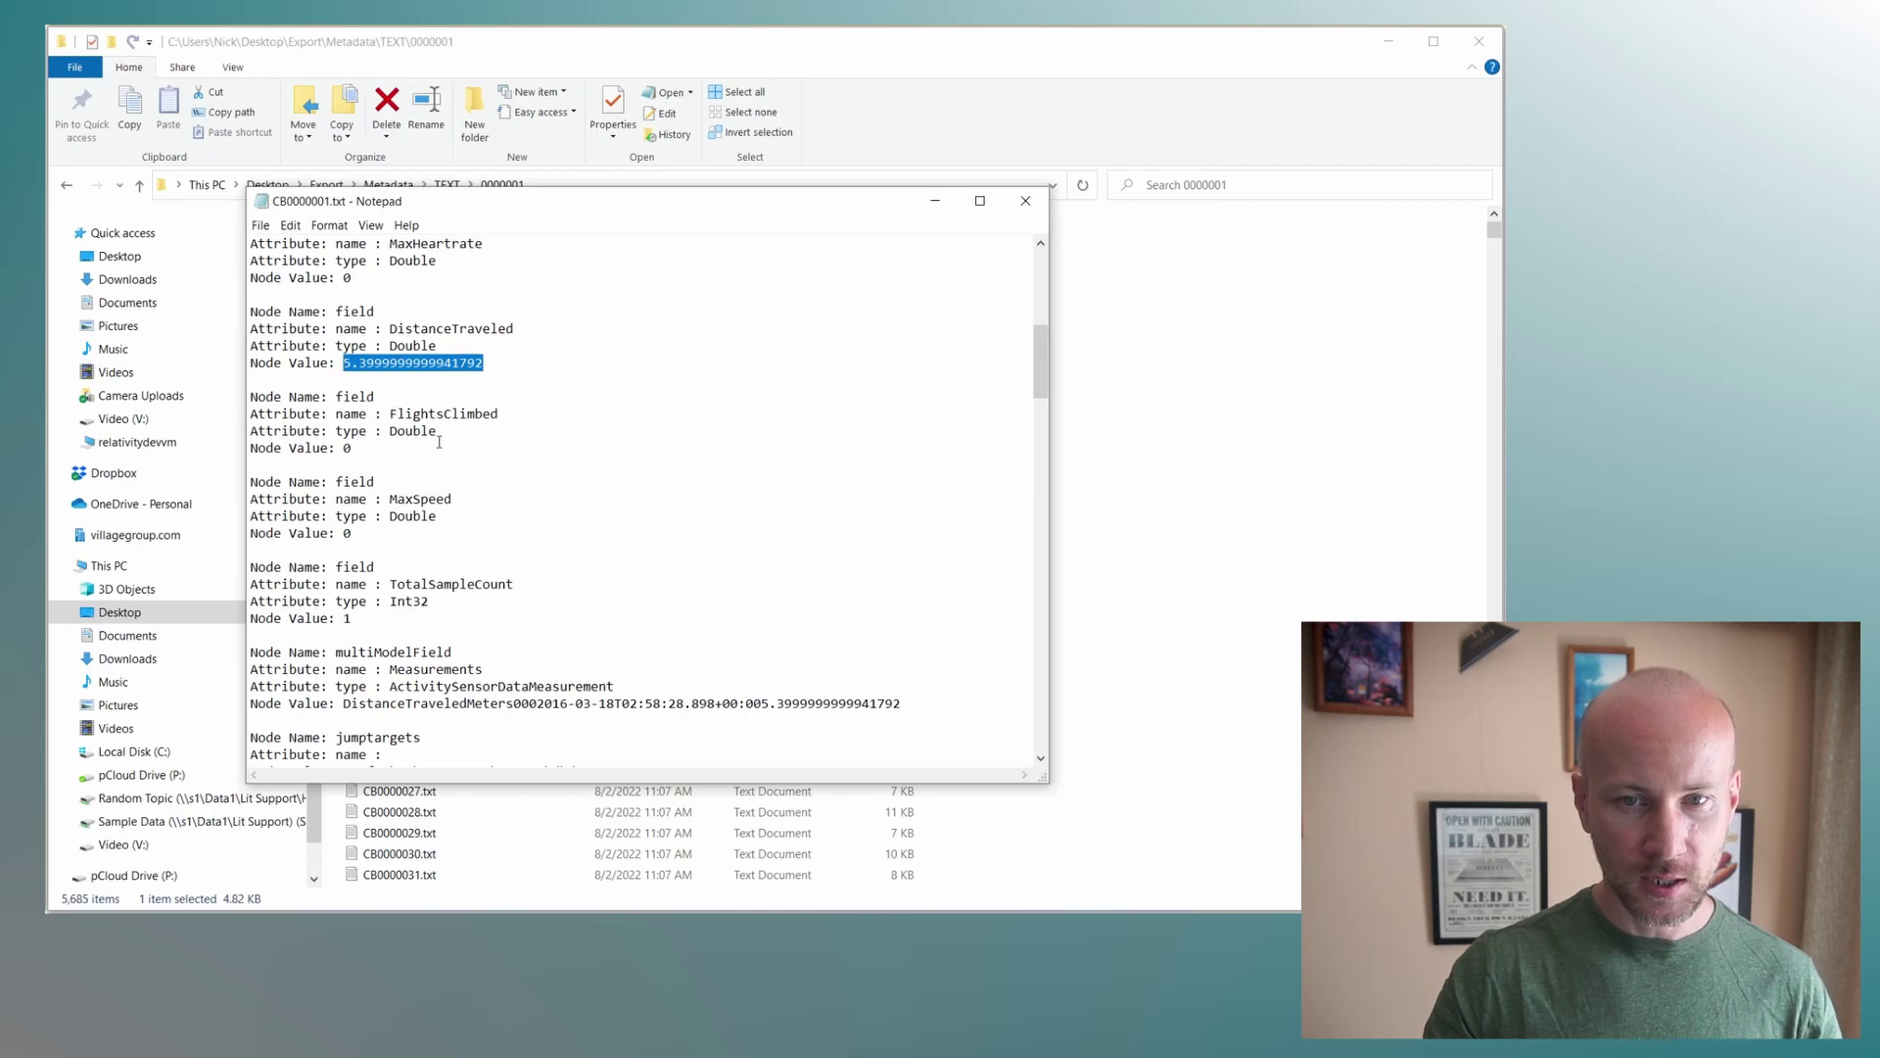
drag(499, 416, 390, 416)
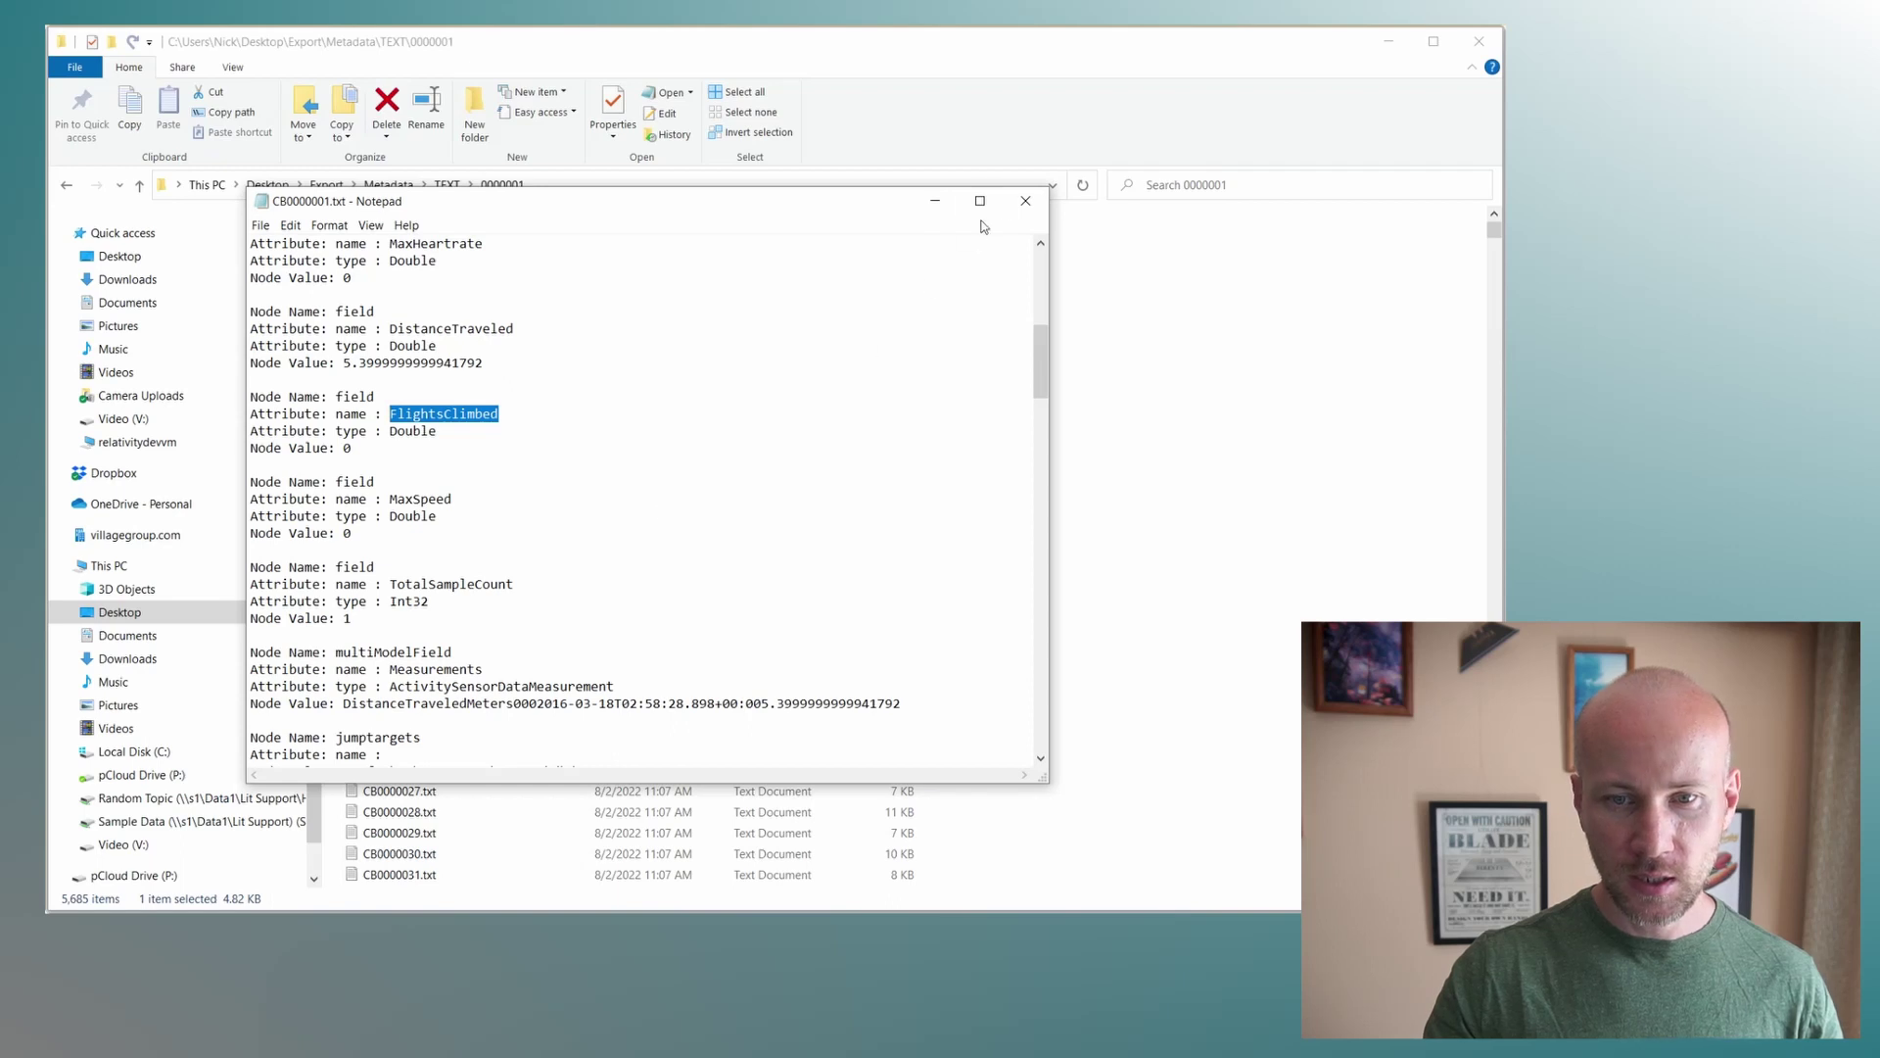
click(1025, 200)
Return to the Export folder and open Metadata.dat in UltraEdit
click(389, 186)
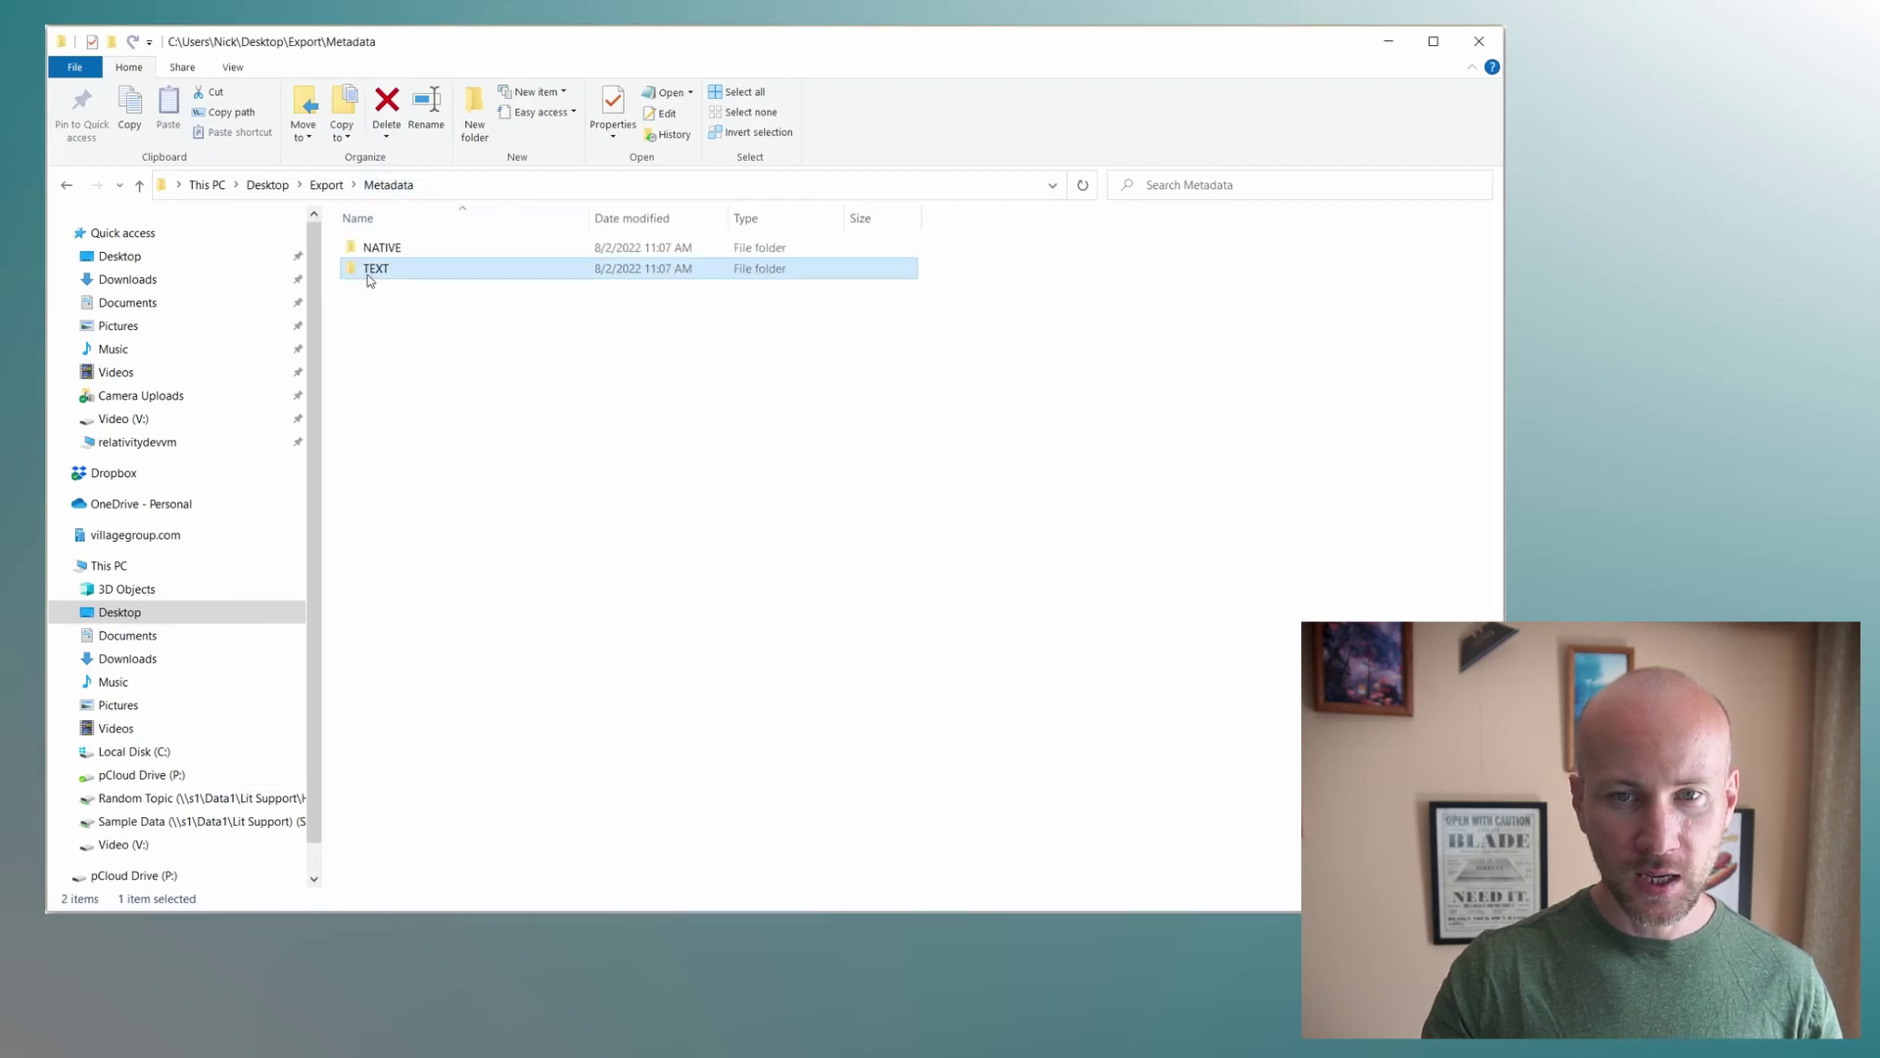
click(326, 186)
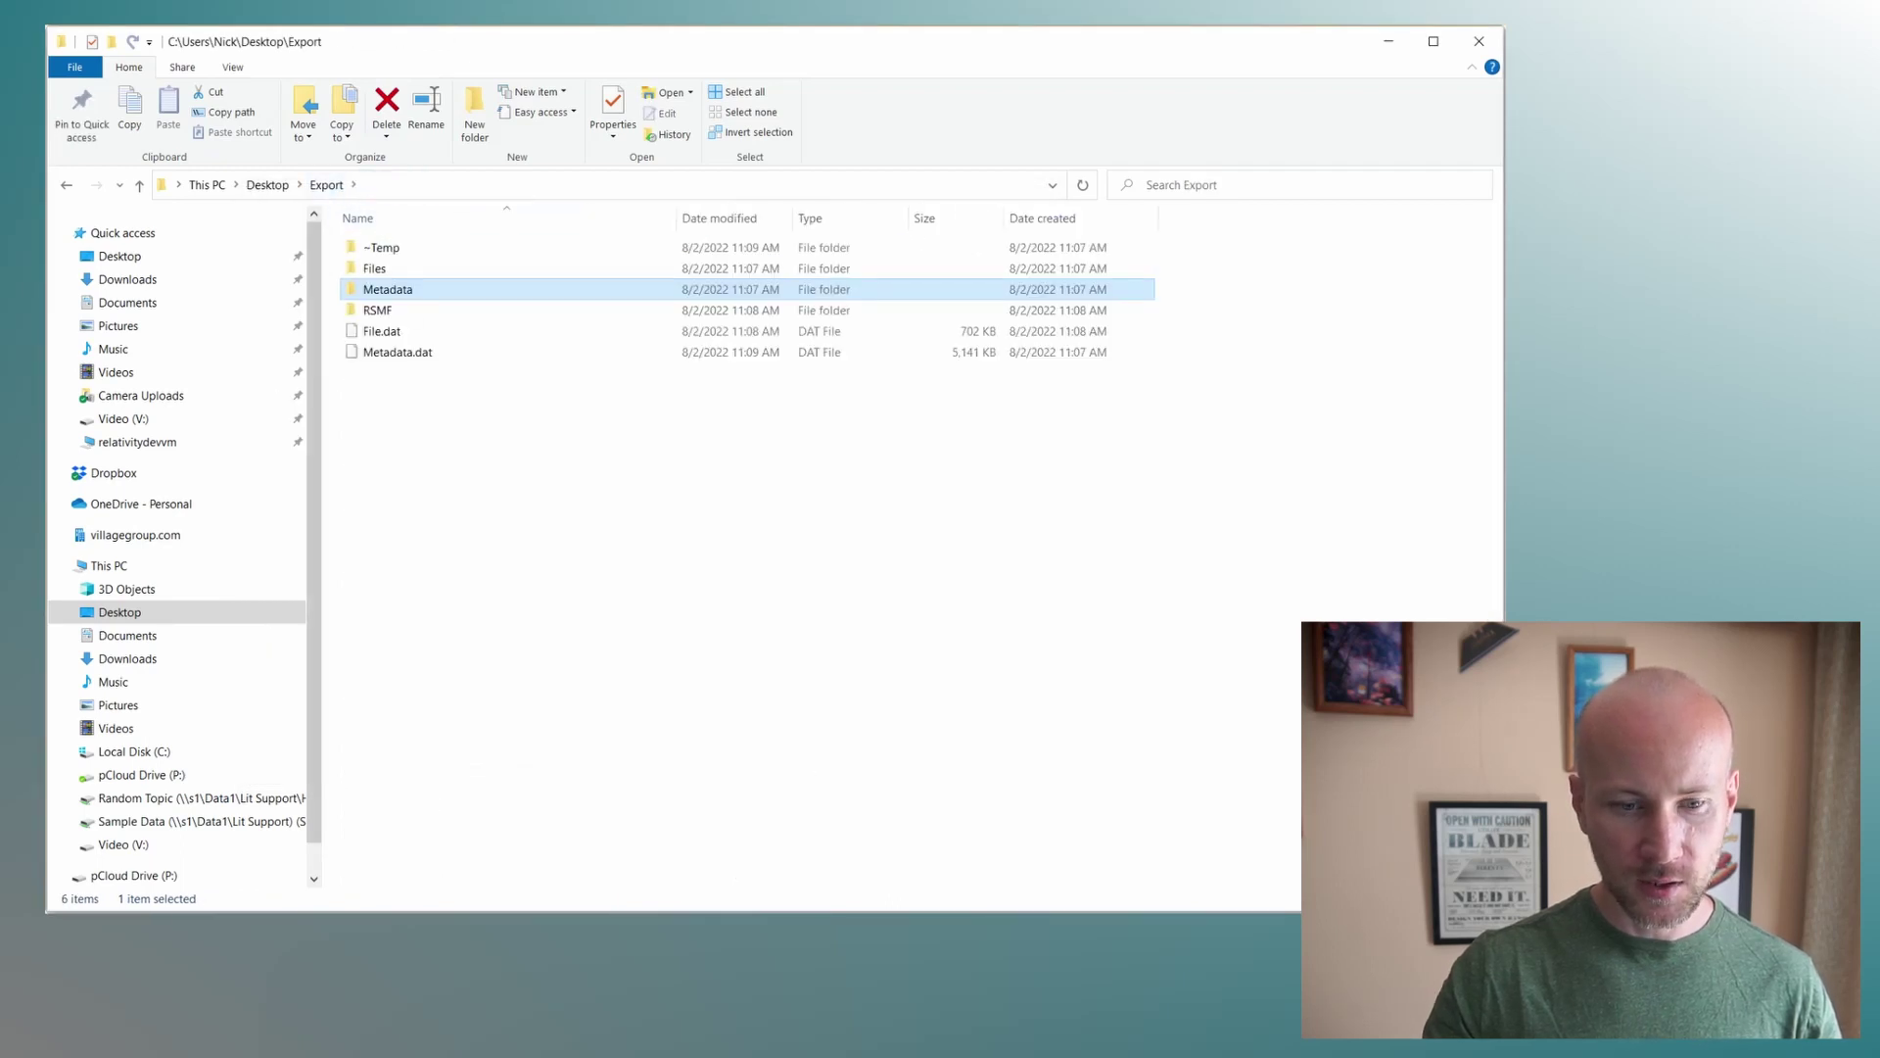
click(397, 355)
drag(49, 147, 870, 47)
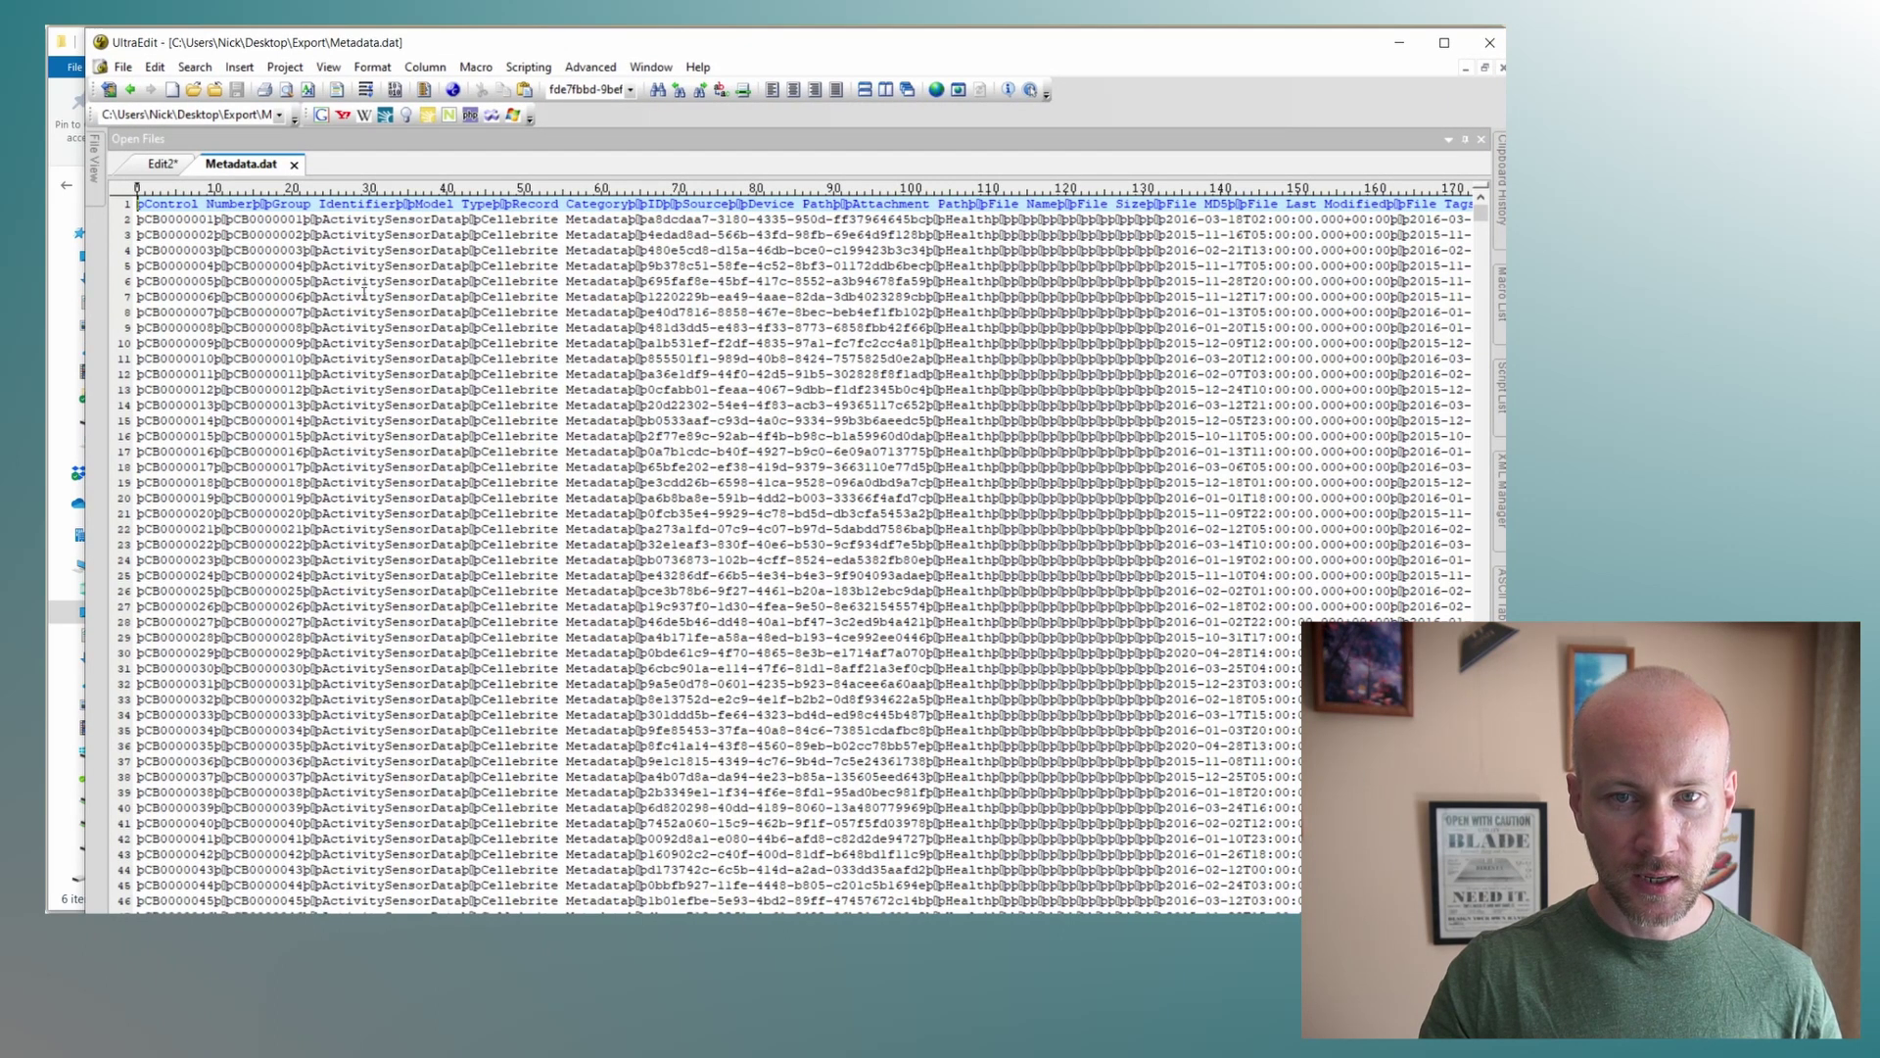
Examine the CalendarEntry and Email records in Metadata.dat, and return to the file in the Export folder
scroll(375, 358, down, 20)
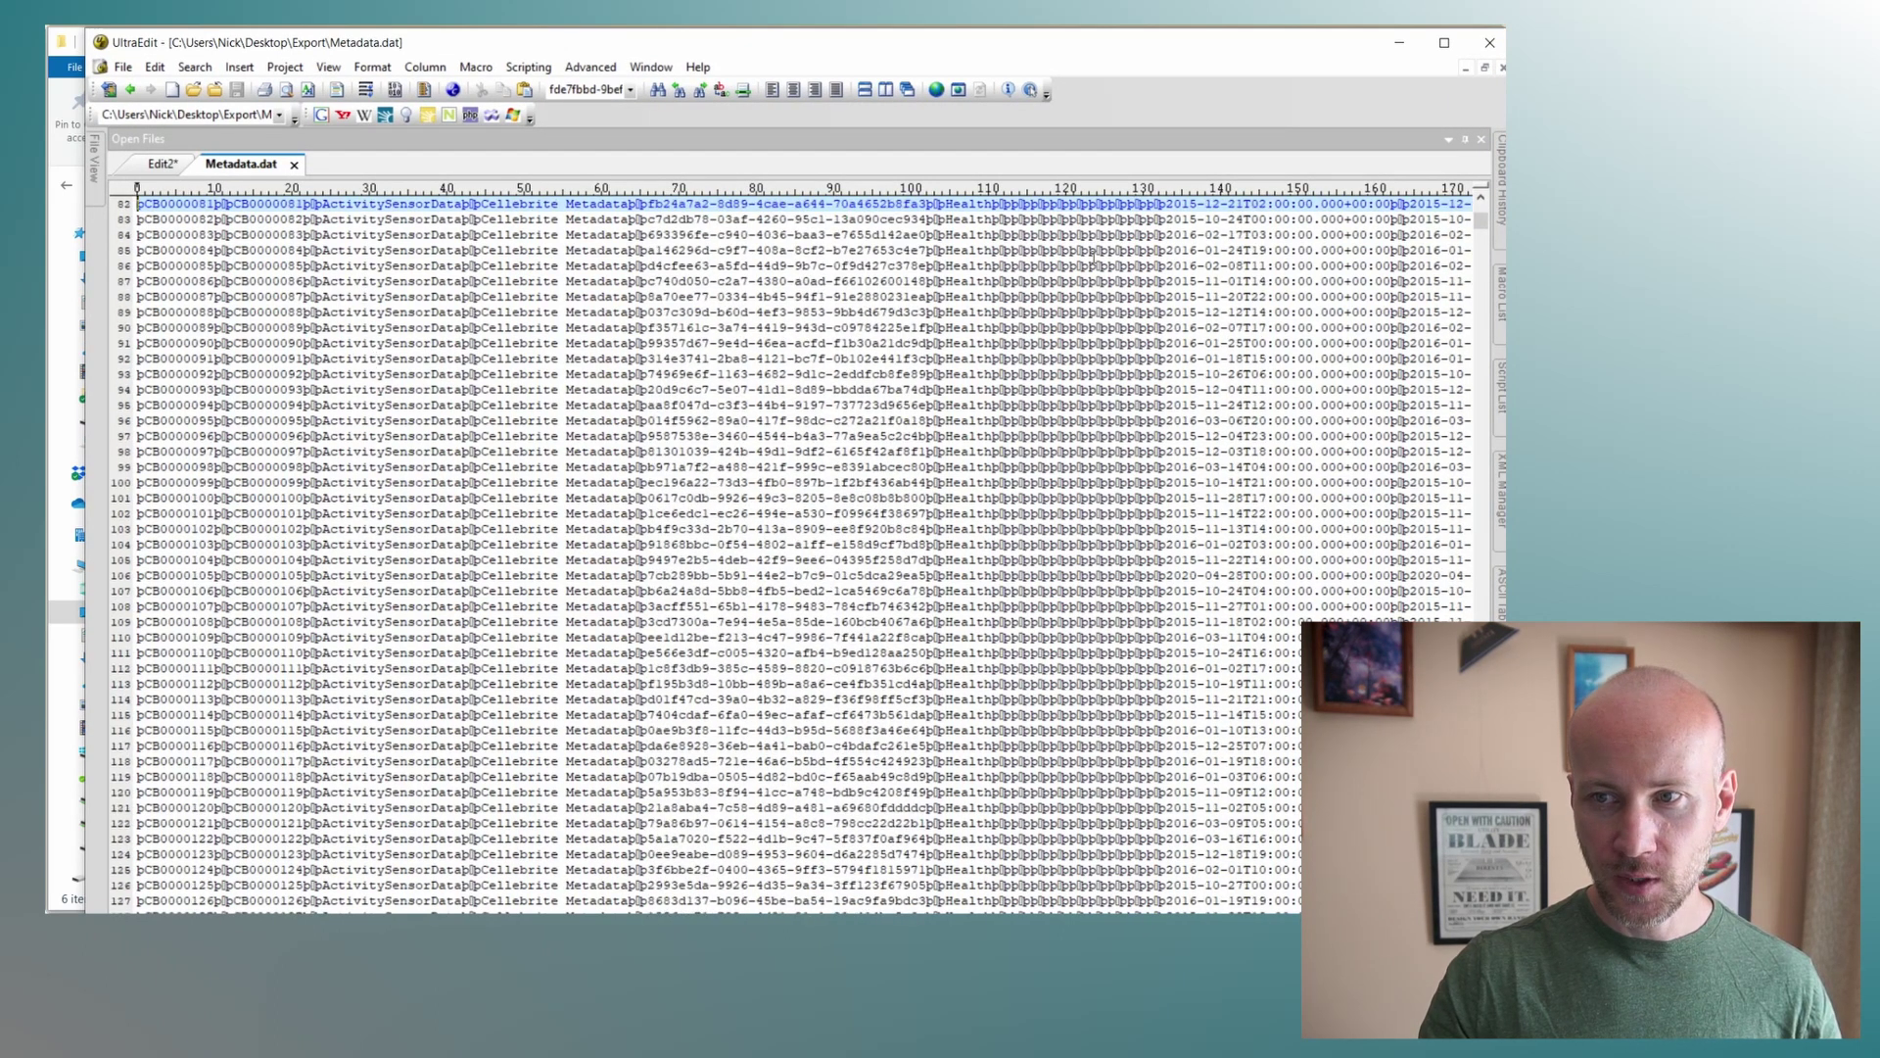
drag(1480, 217, 1473, 351)
scroll(350, 353, up, 2)
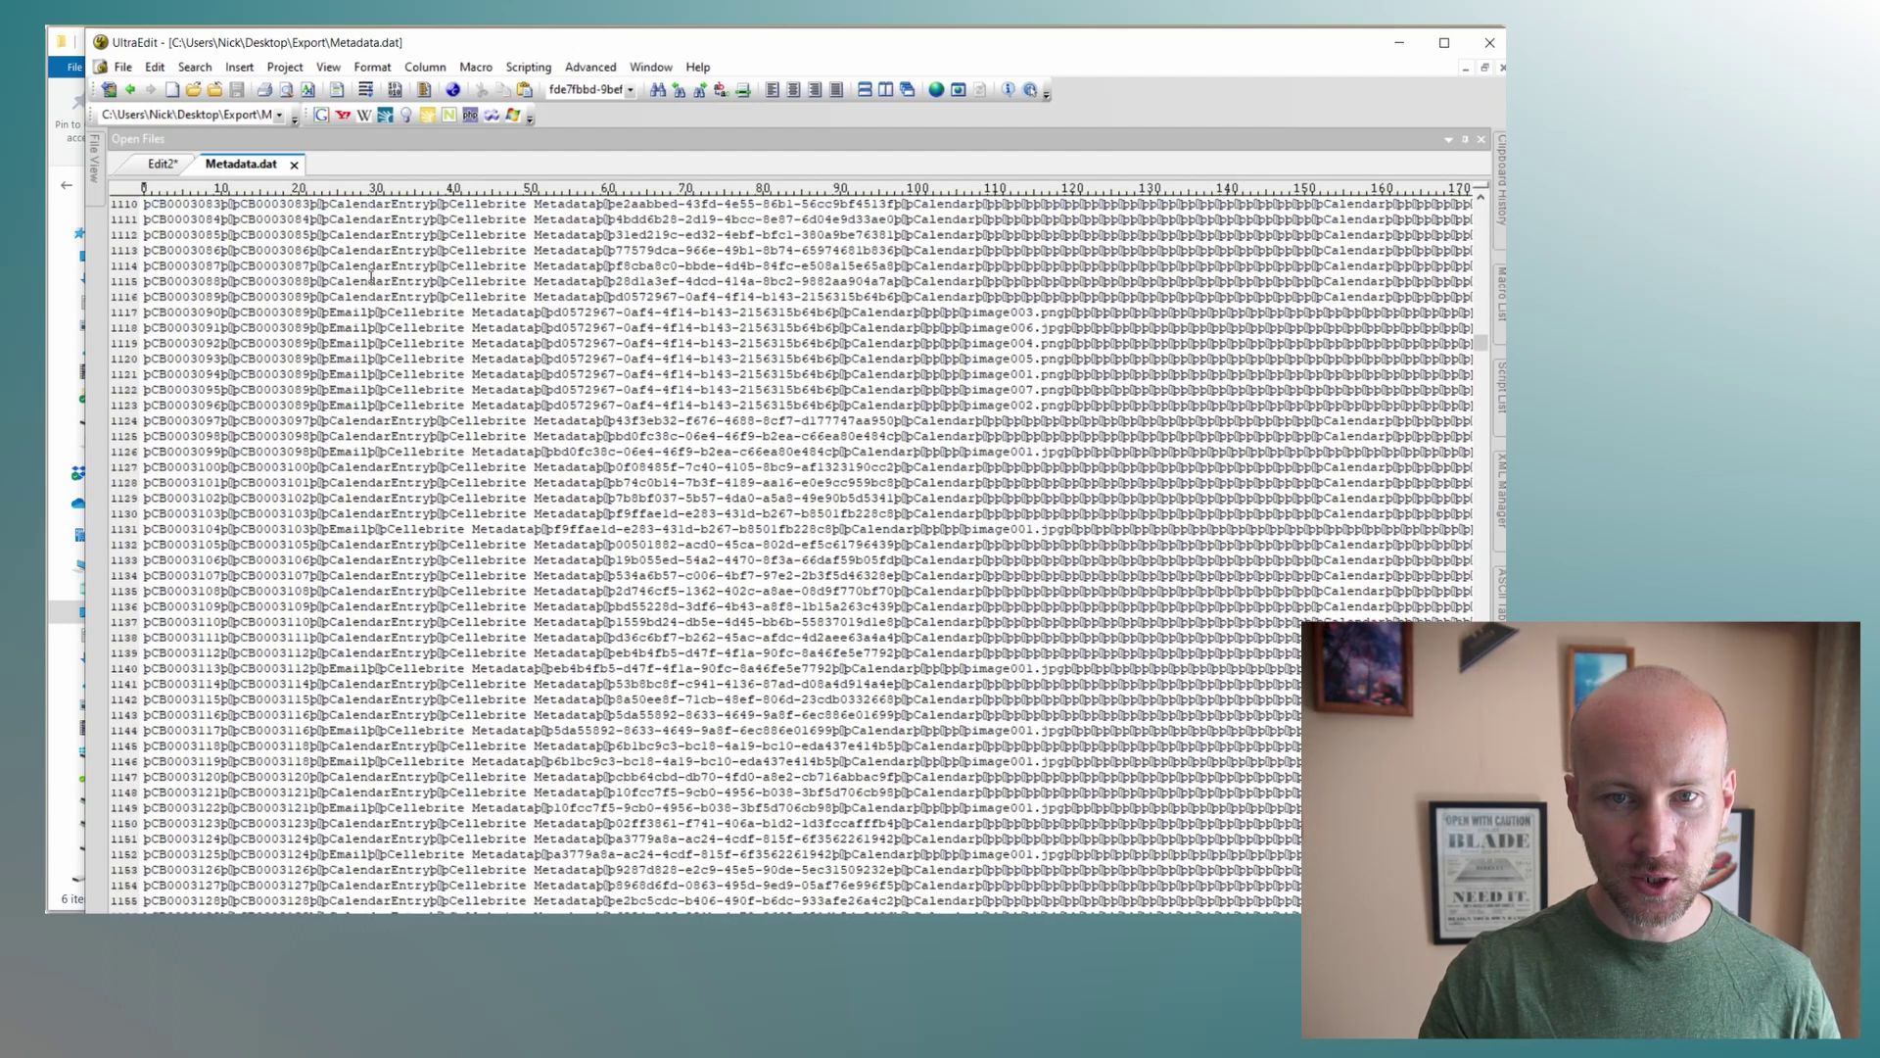
click(343, 340)
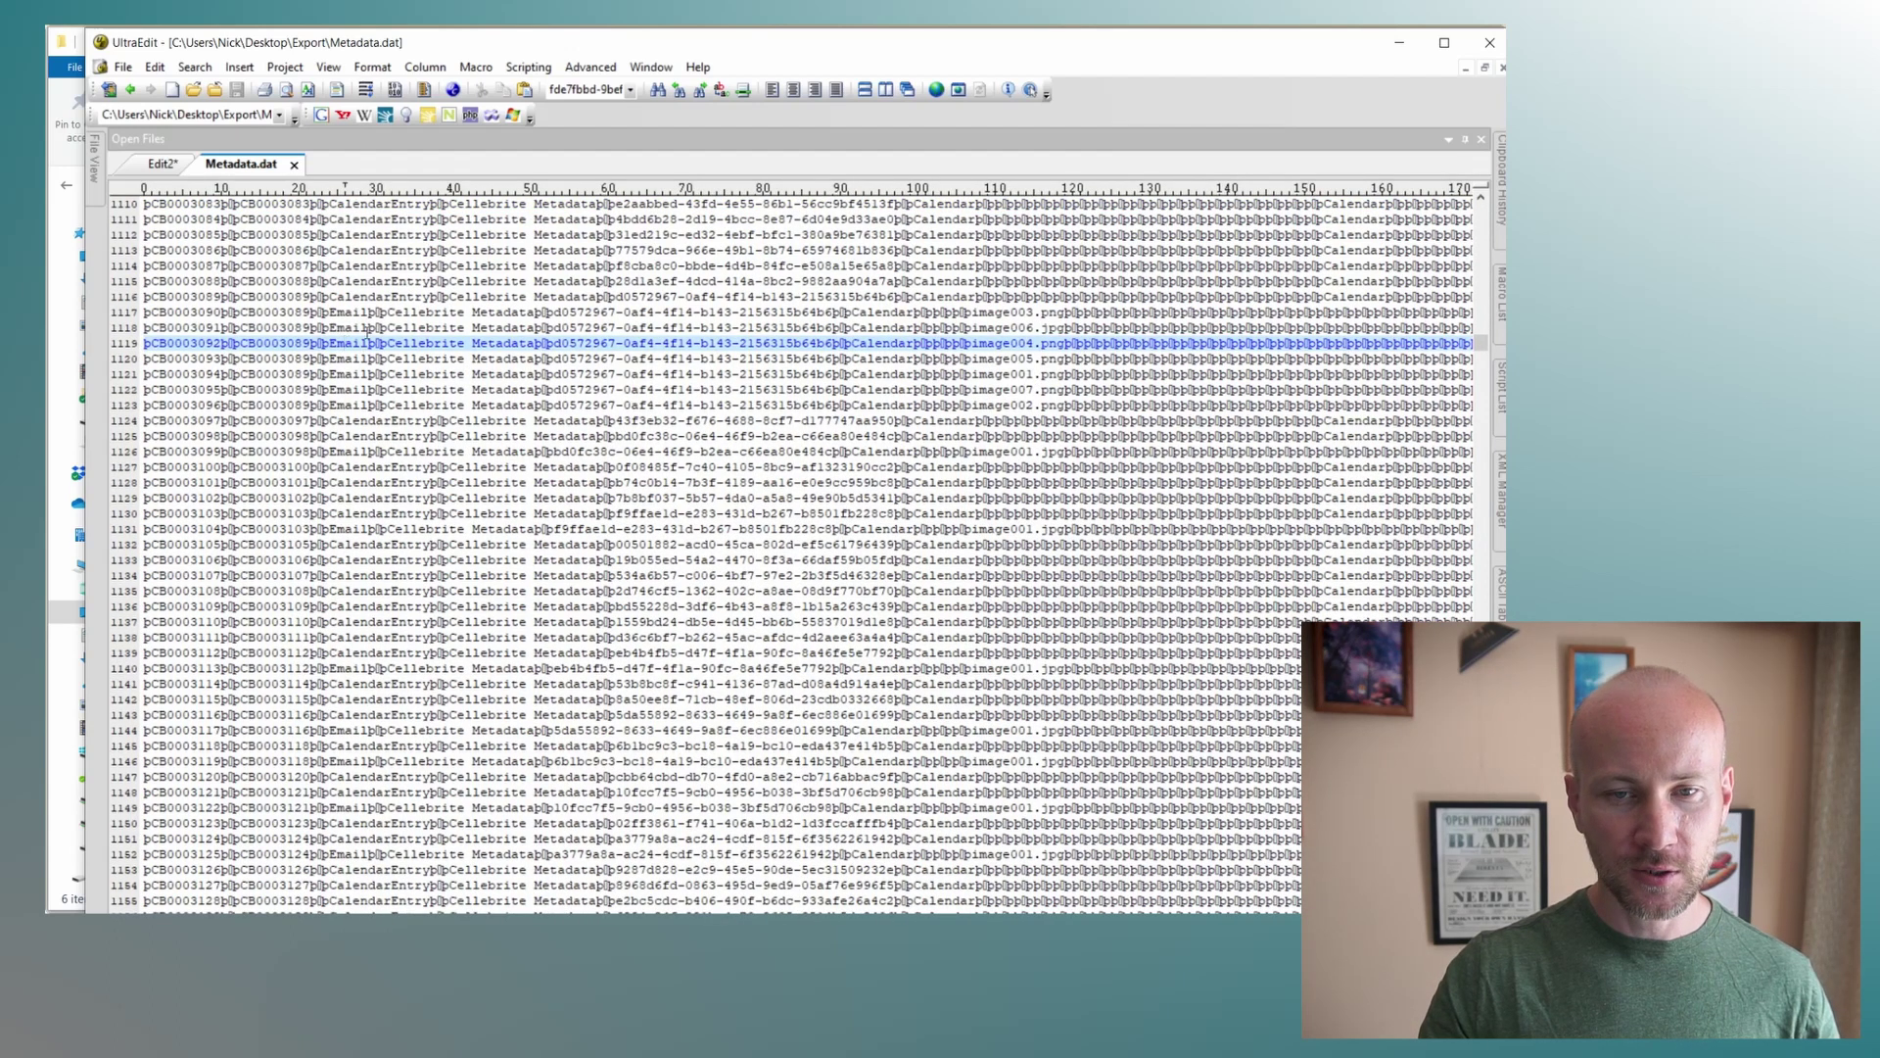
click(353, 329)
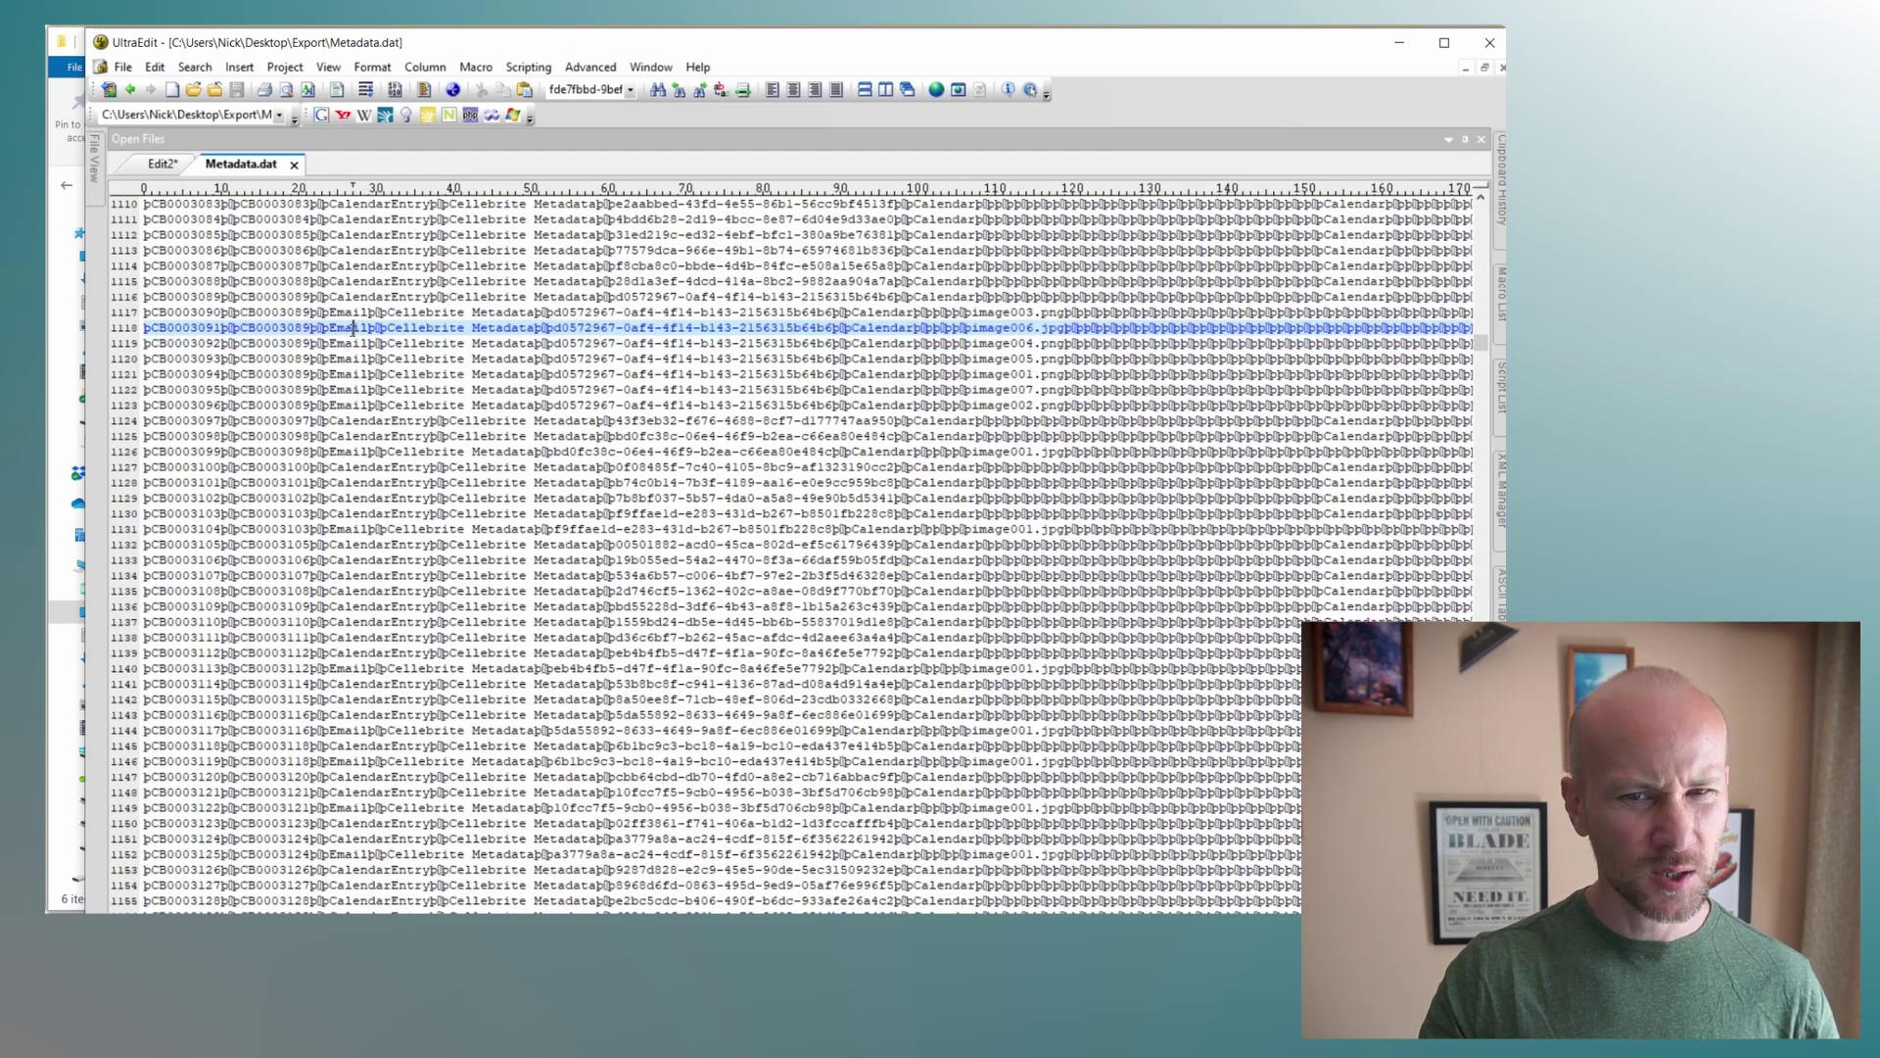
scroll(370, 517, down, 9)
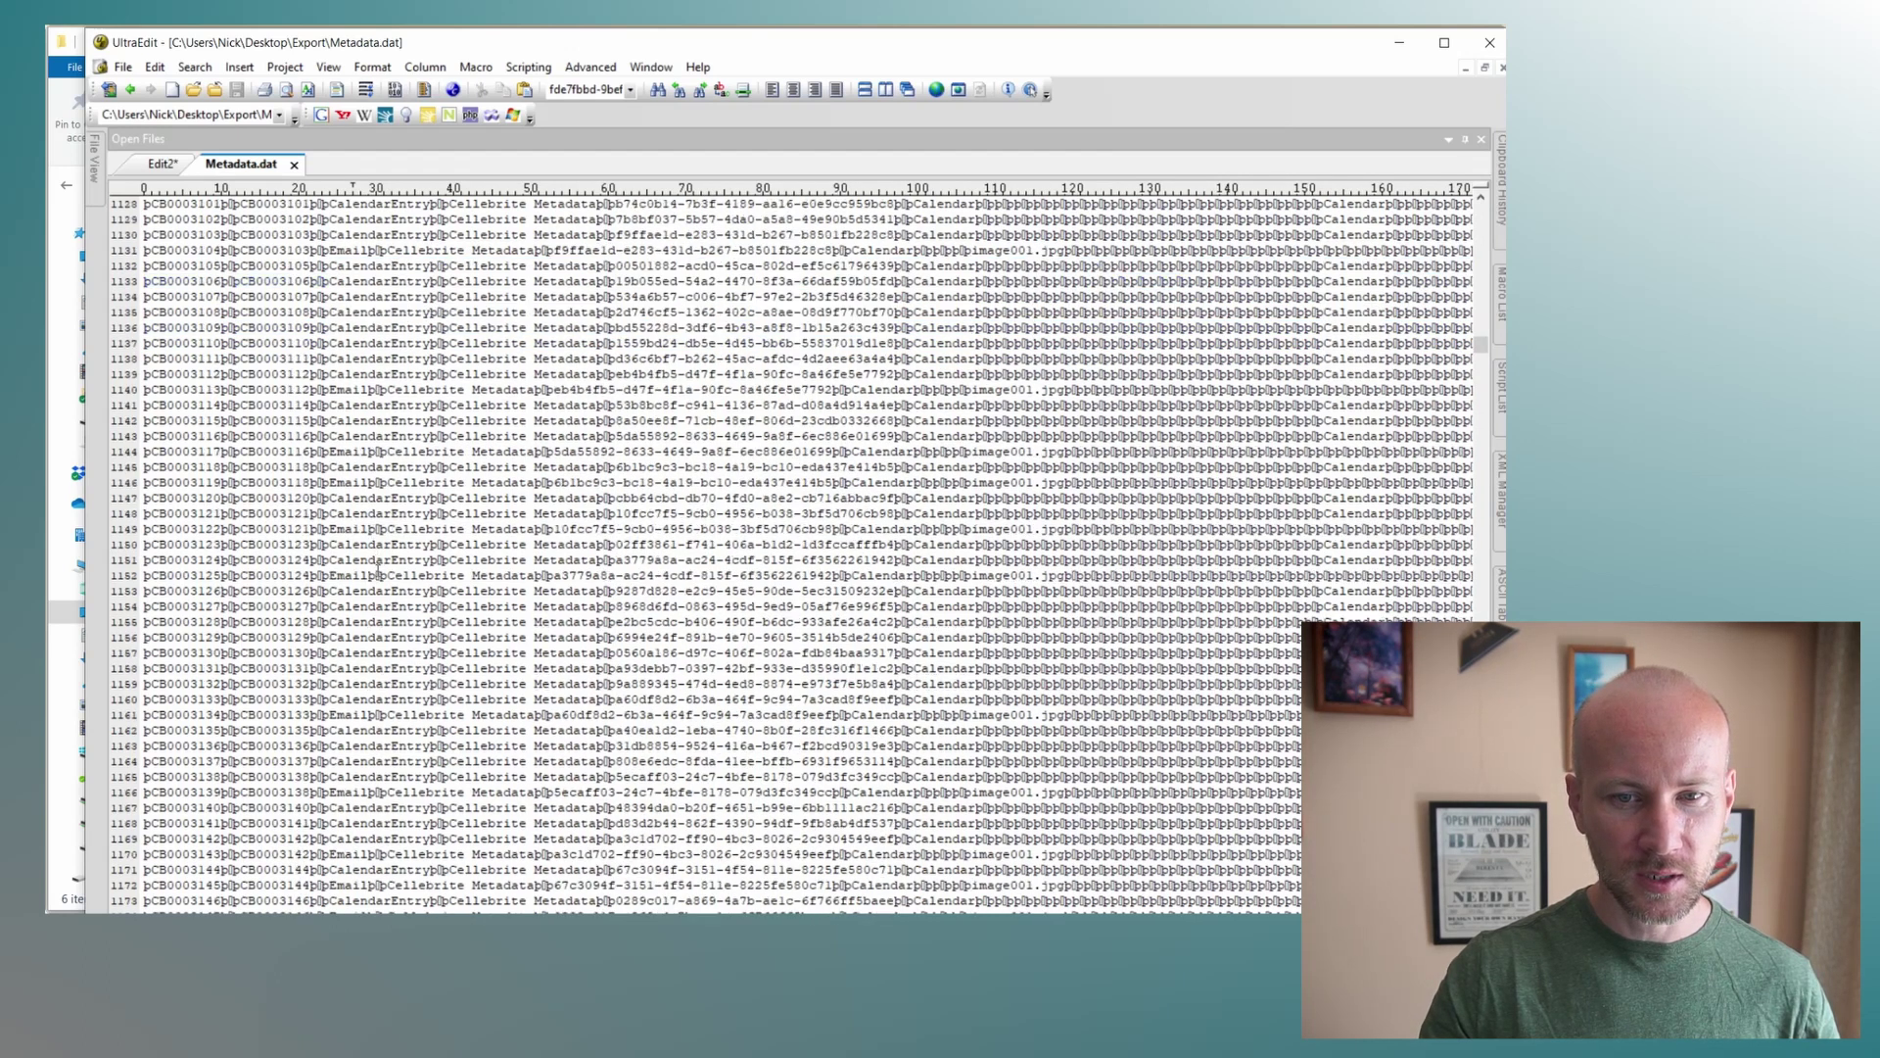
scroll(385, 570, down, 12)
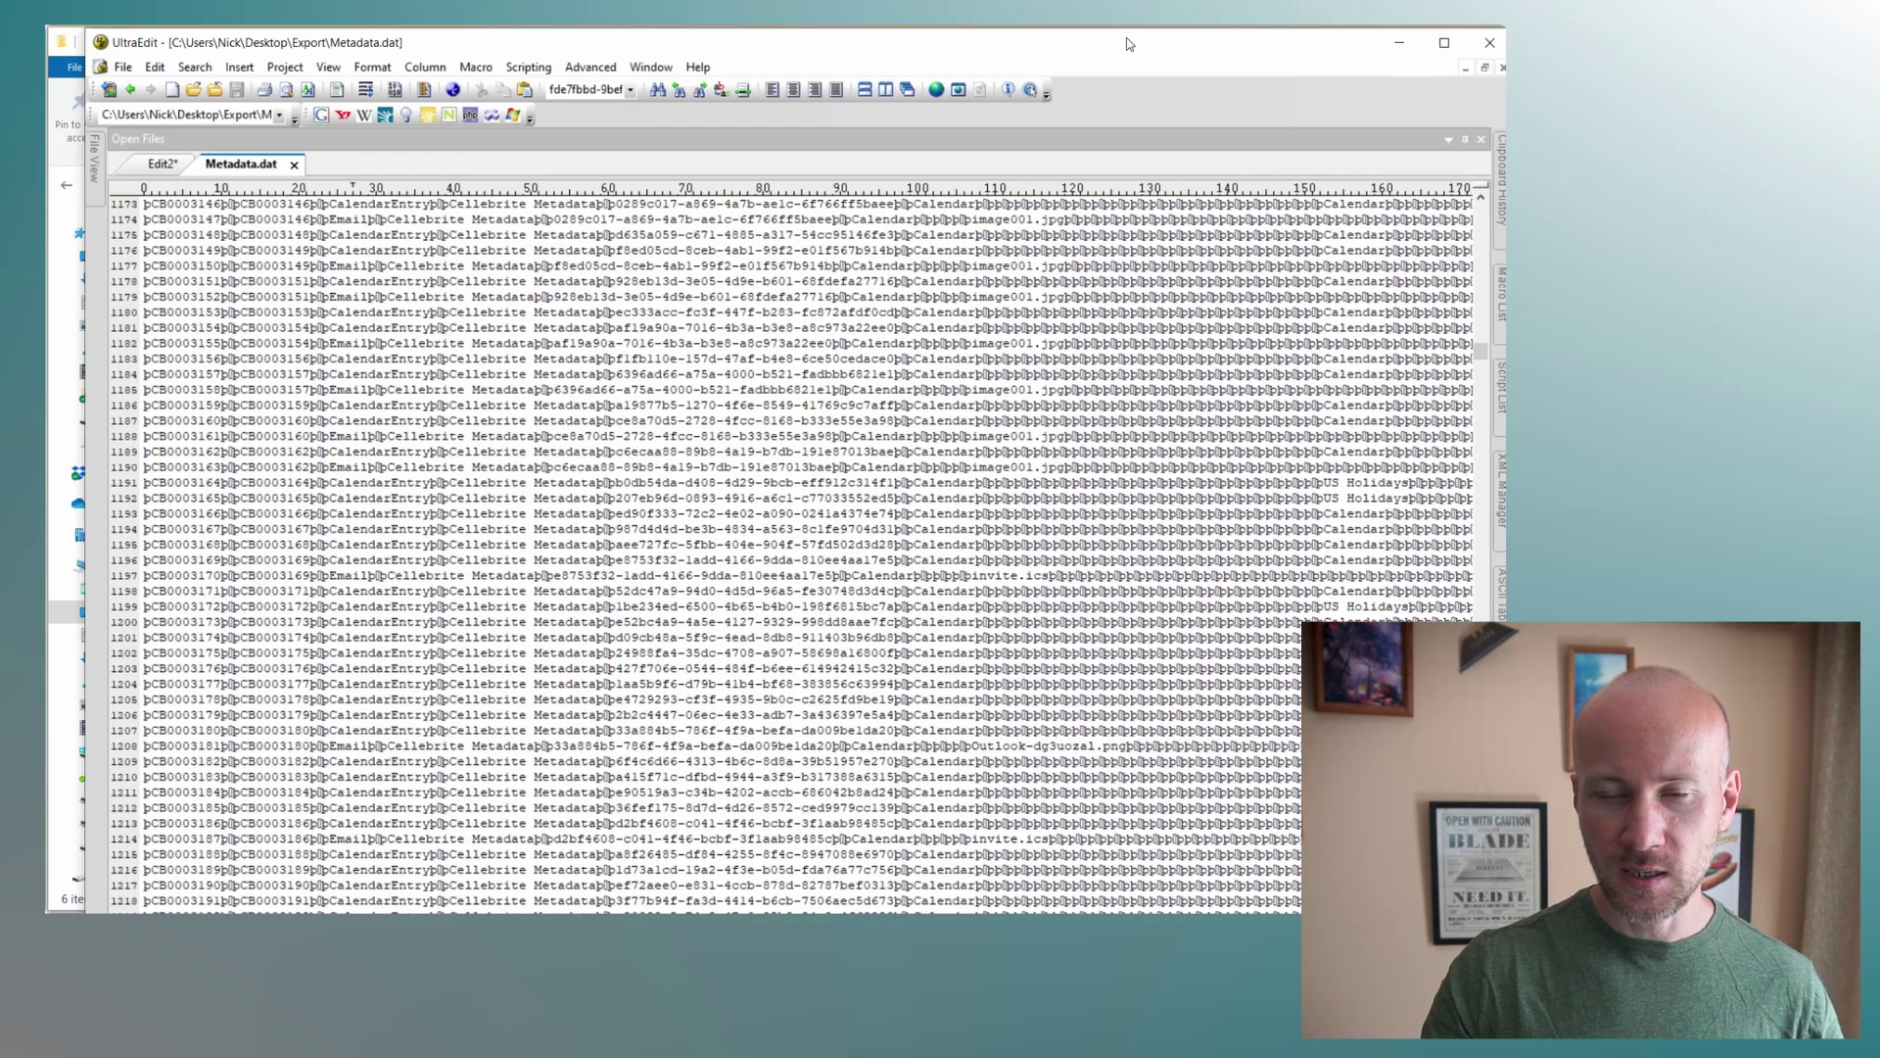
drag(1126, 47, 0, 276)
click(423, 356)
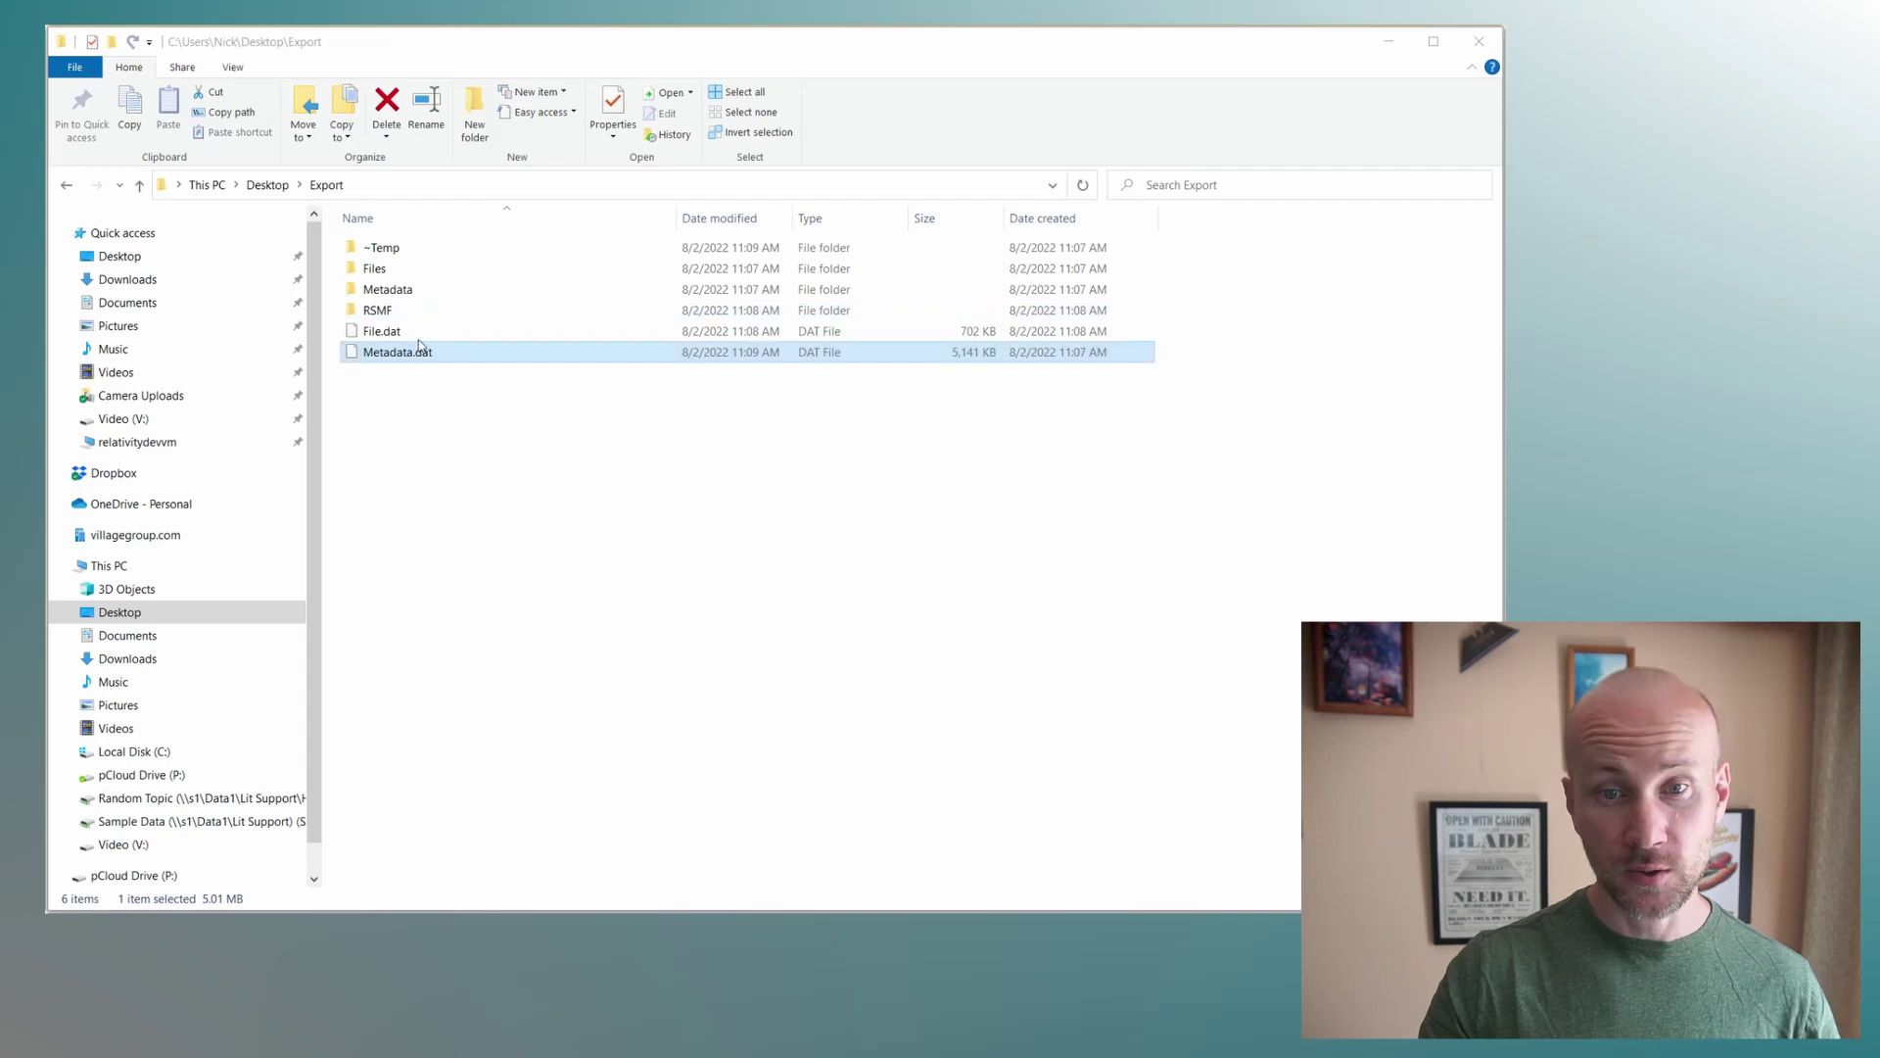
Open the Files\NATIVE\0000001 folder inside the Export folder
click(399, 271)
double_click(400, 272)
double_click(403, 246)
click(404, 253)
double_click(404, 253)
Examine the exported native files and their file types in Files\NATIVE\0000001, and return to the Export folder
scroll(533, 587, down, 10)
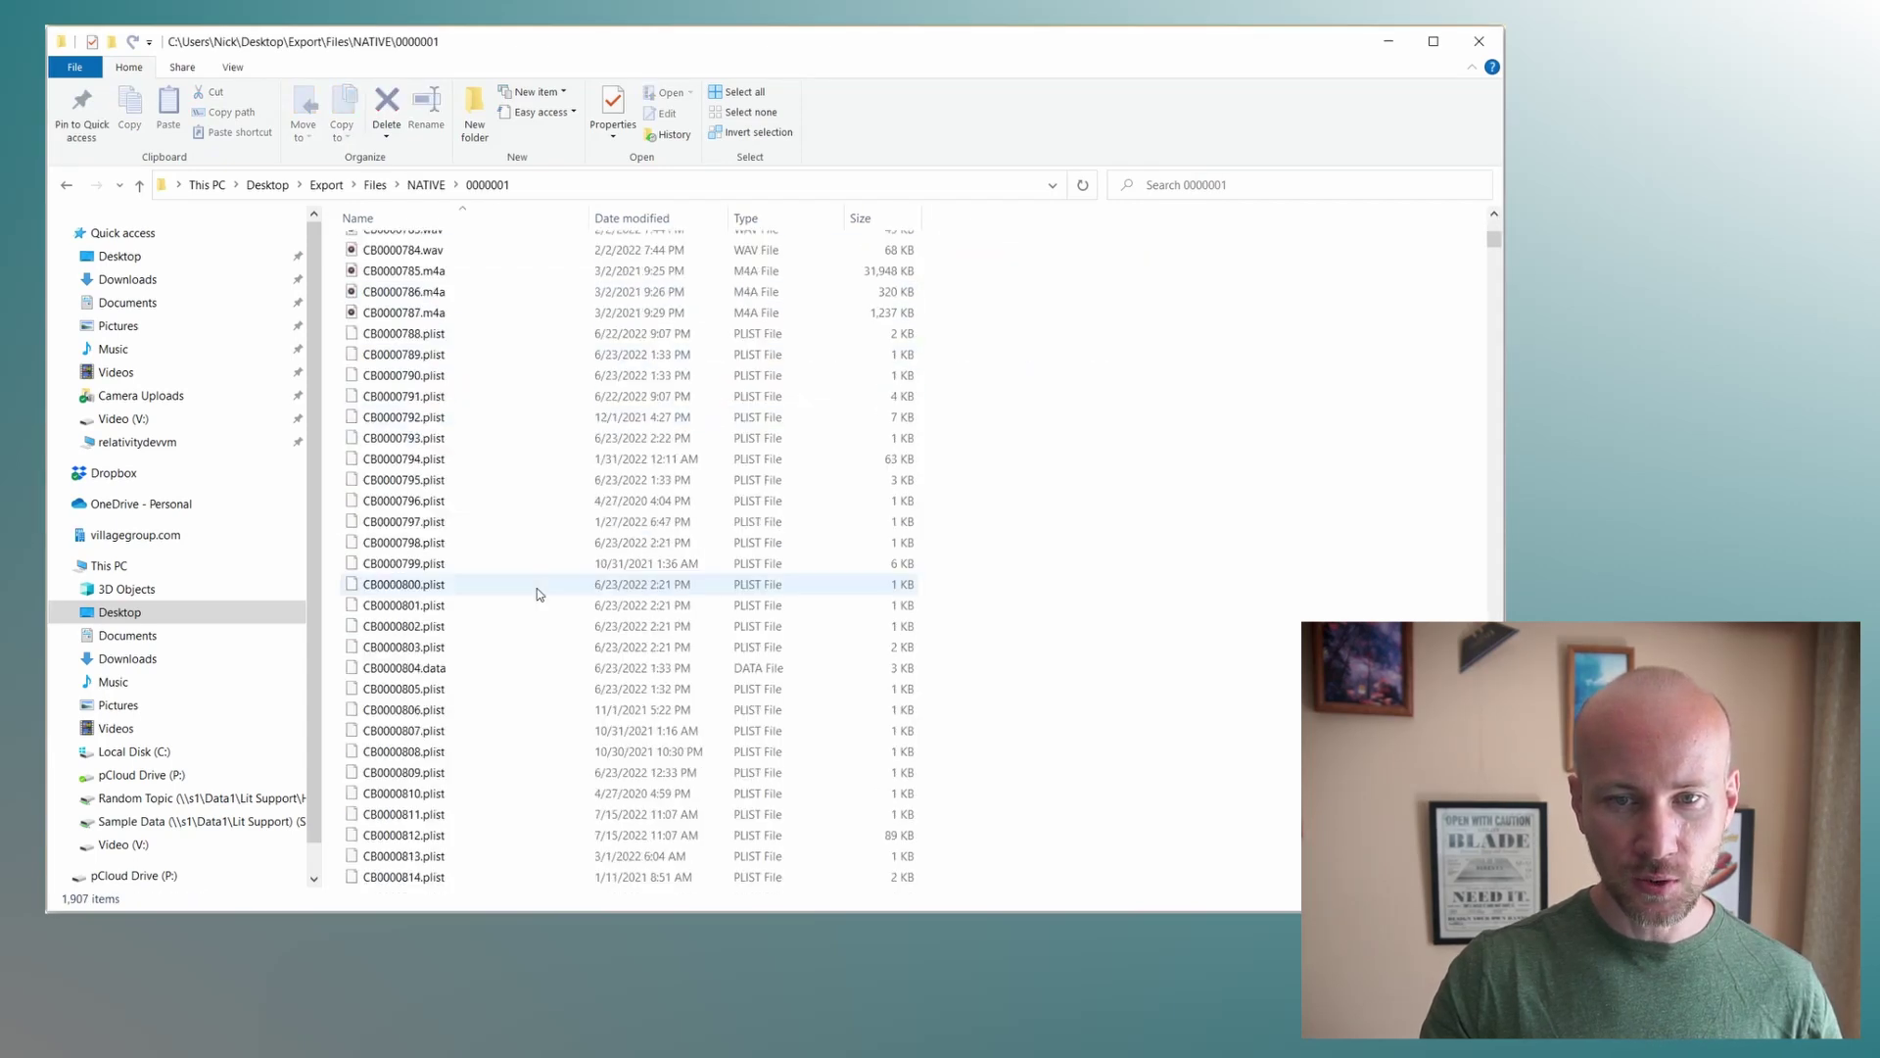
scroll(509, 607, down, 20)
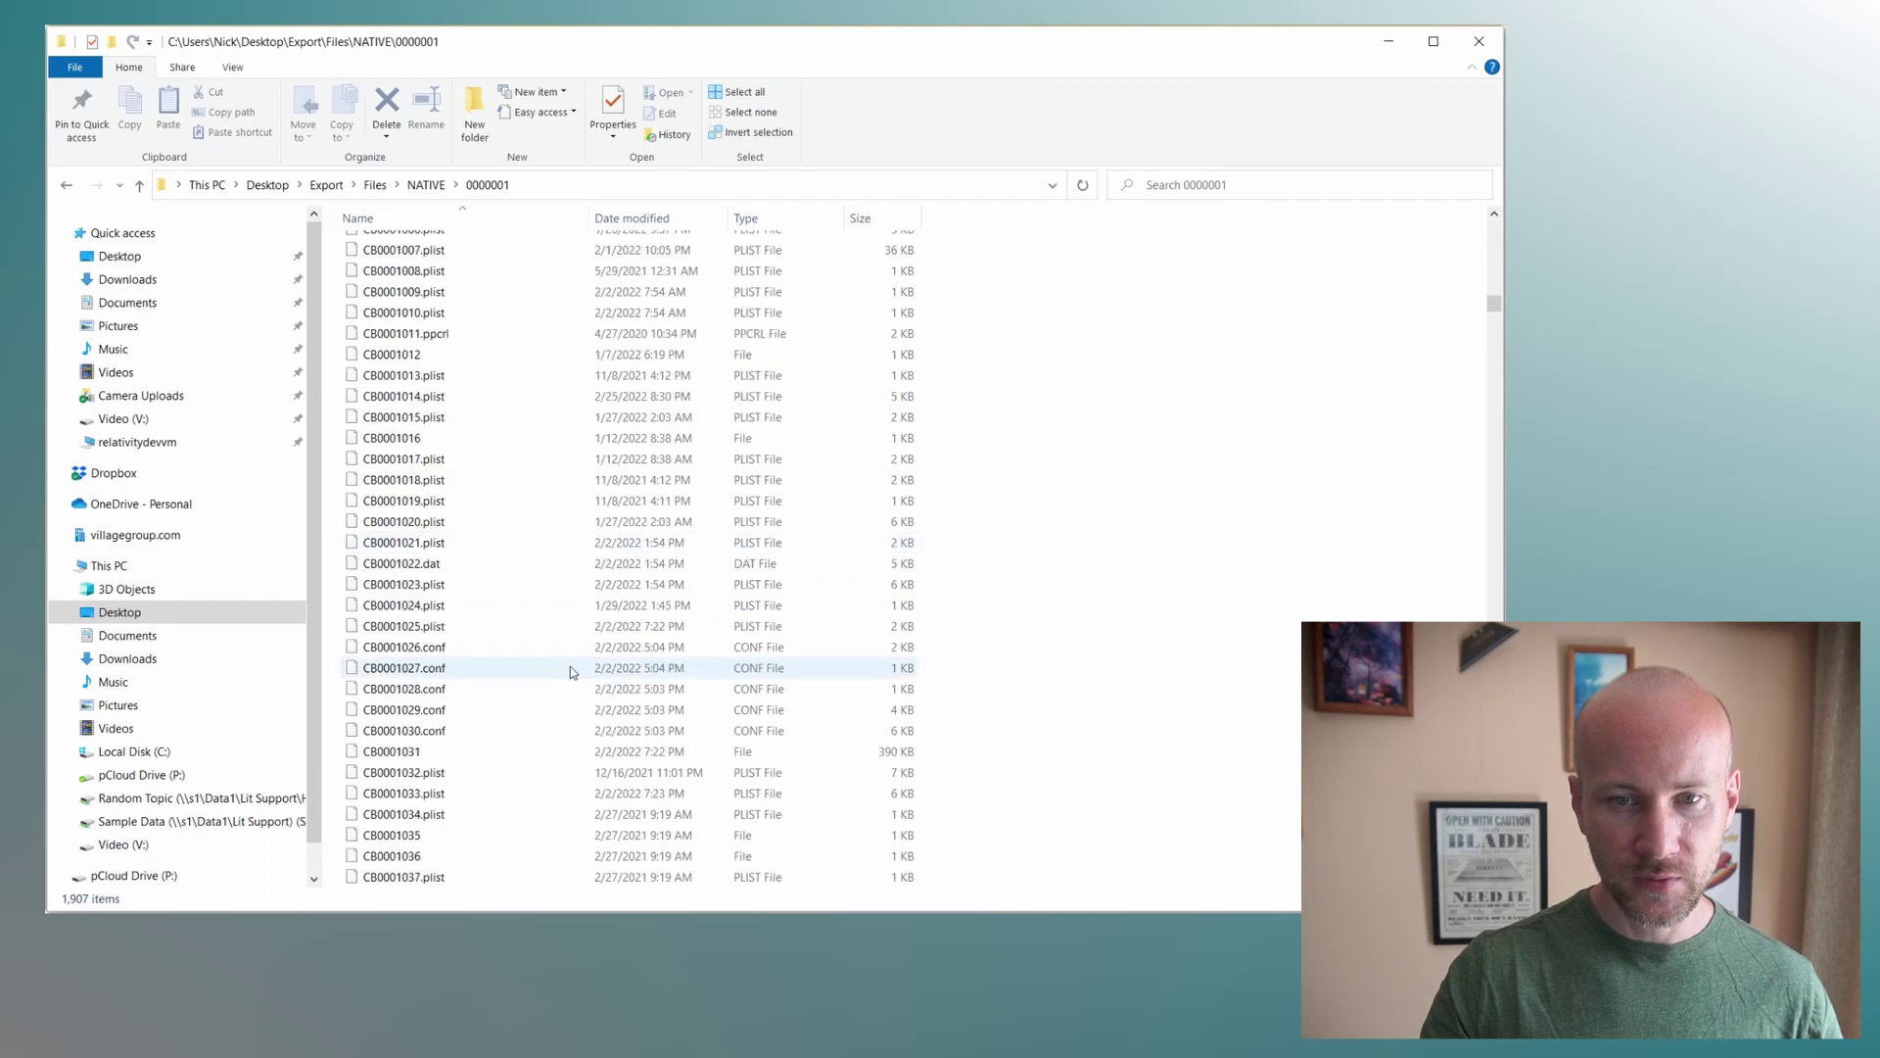
drag(1494, 324, 1493, 677)
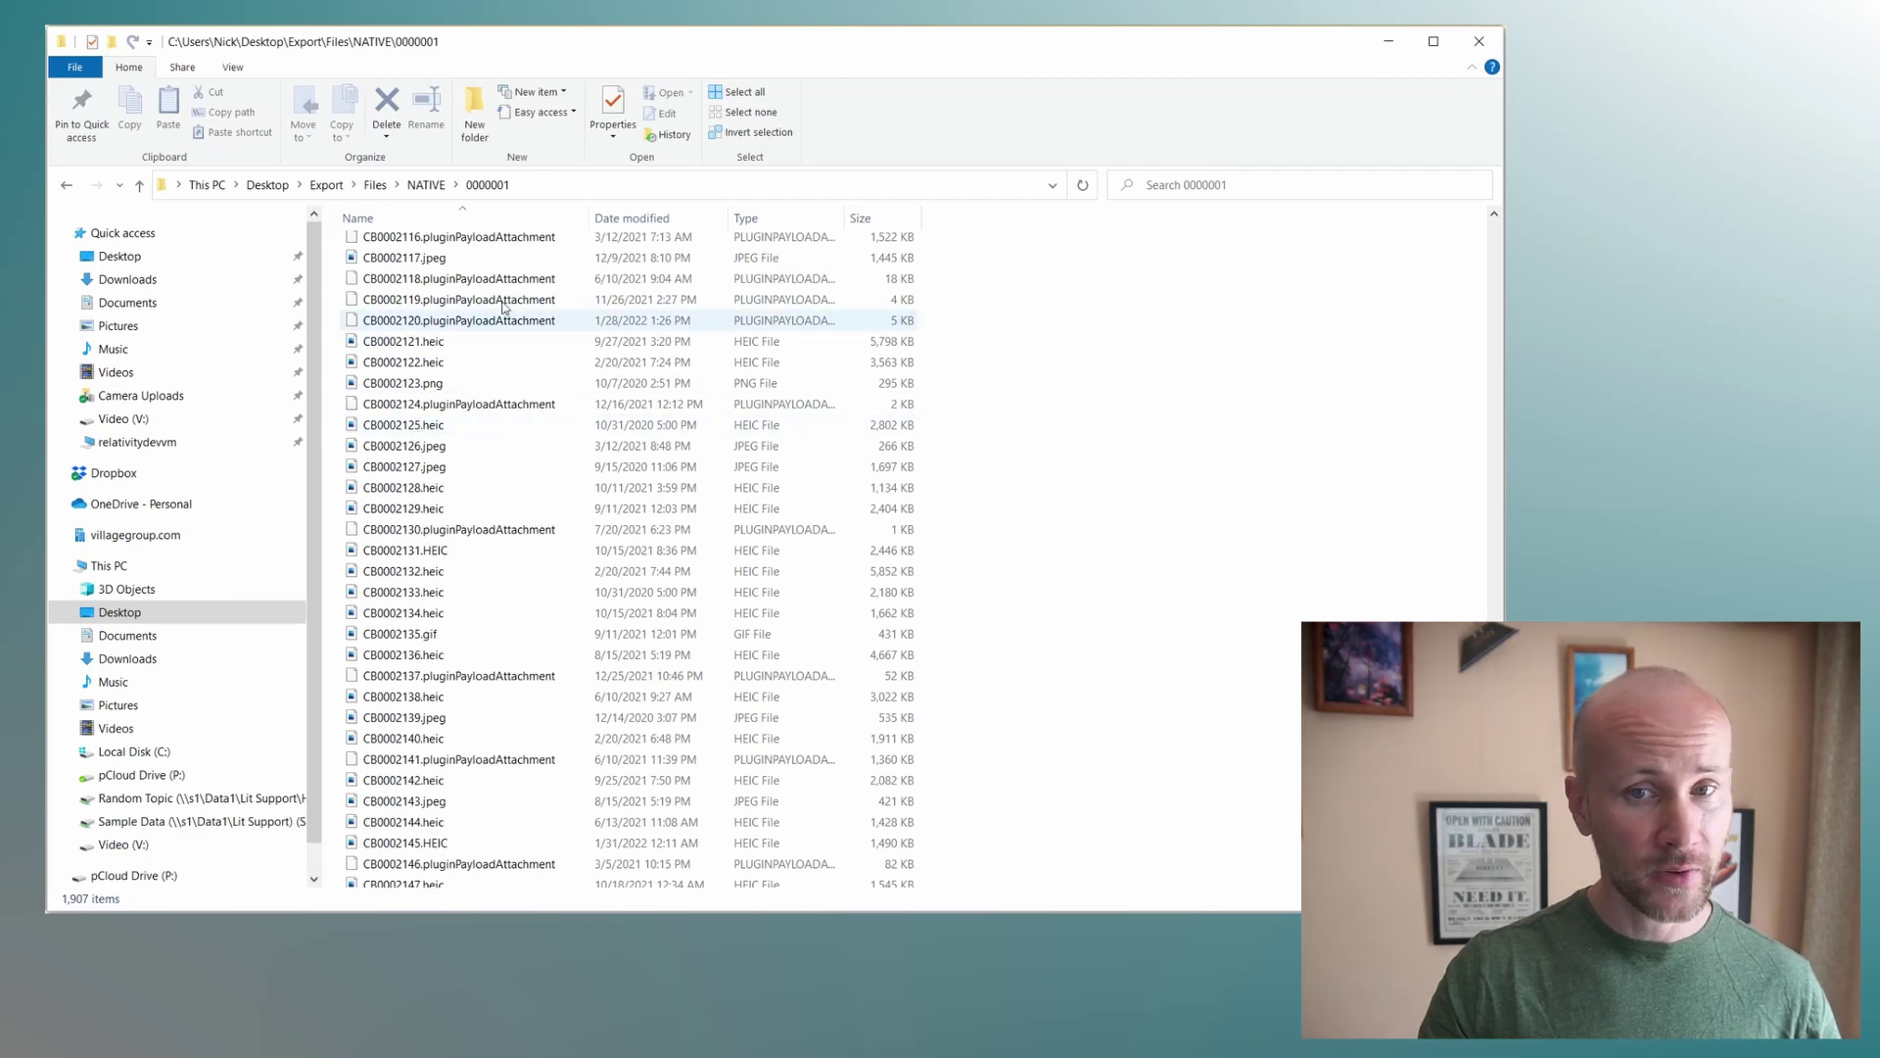
click(375, 185)
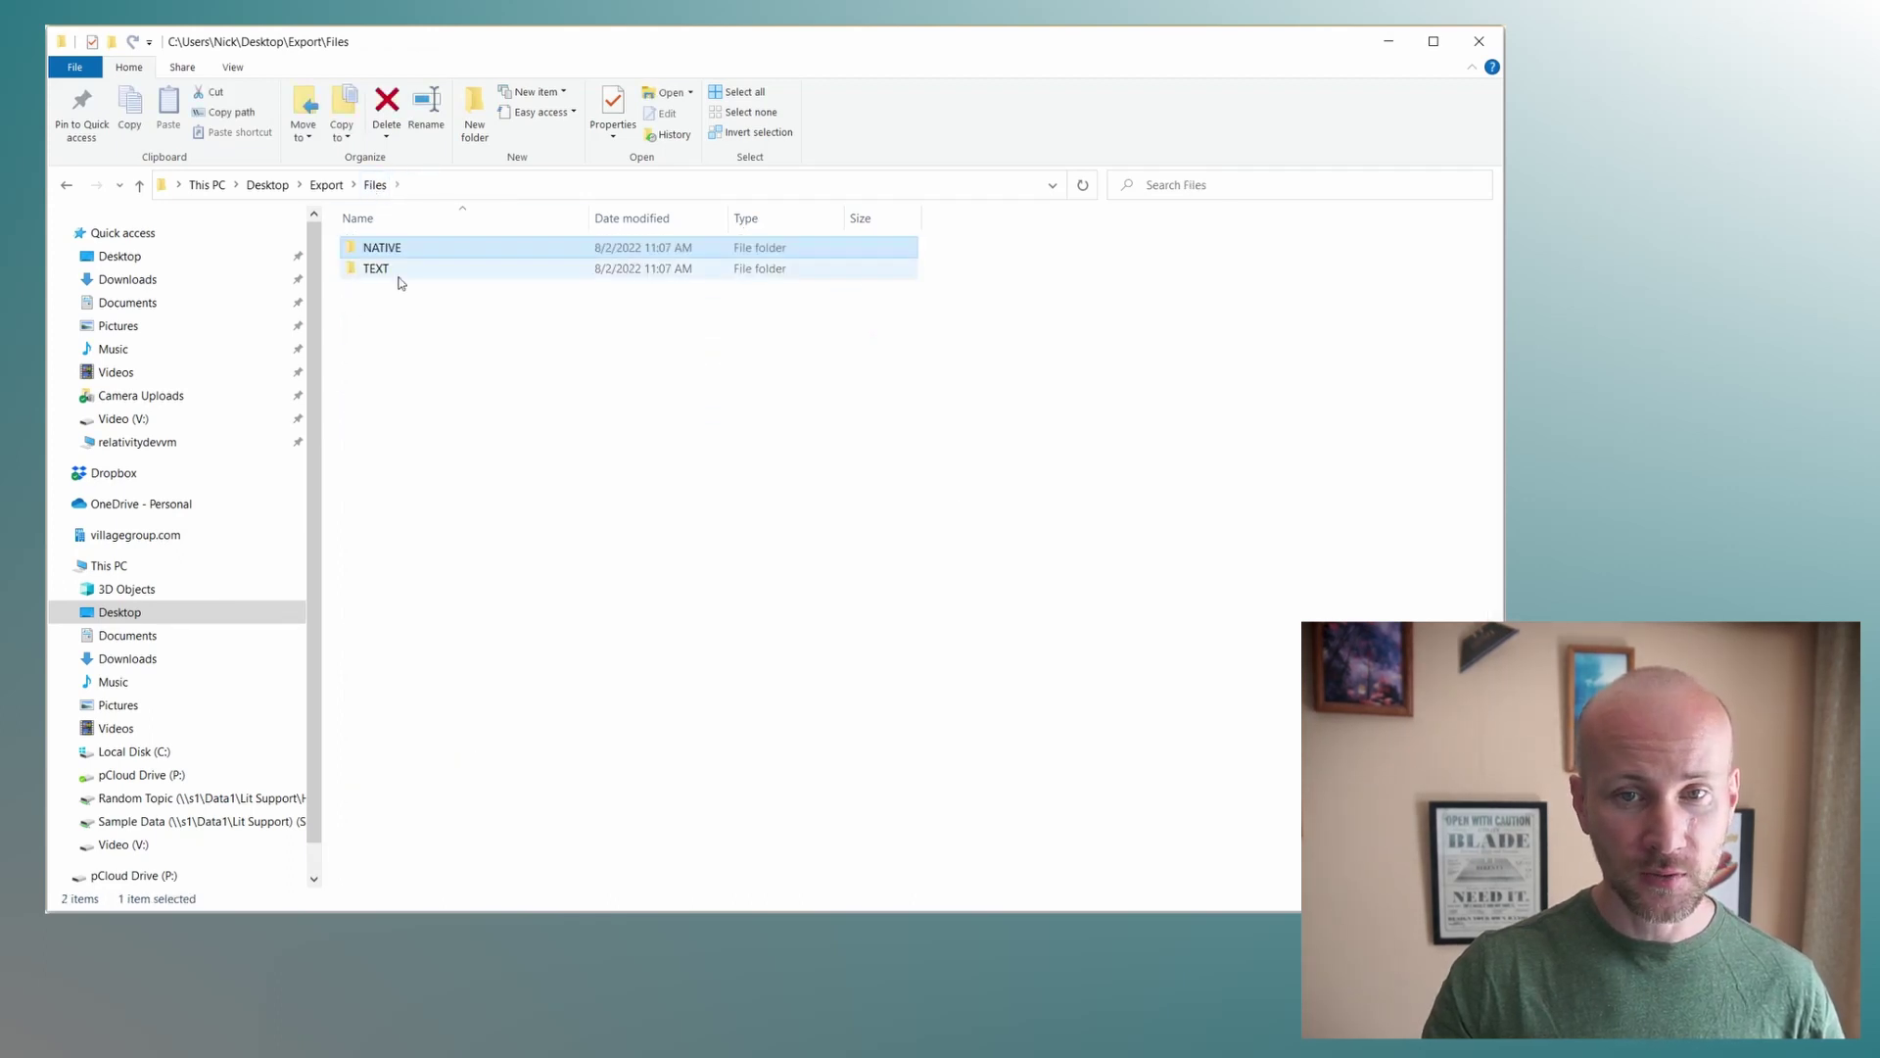
click(327, 185)
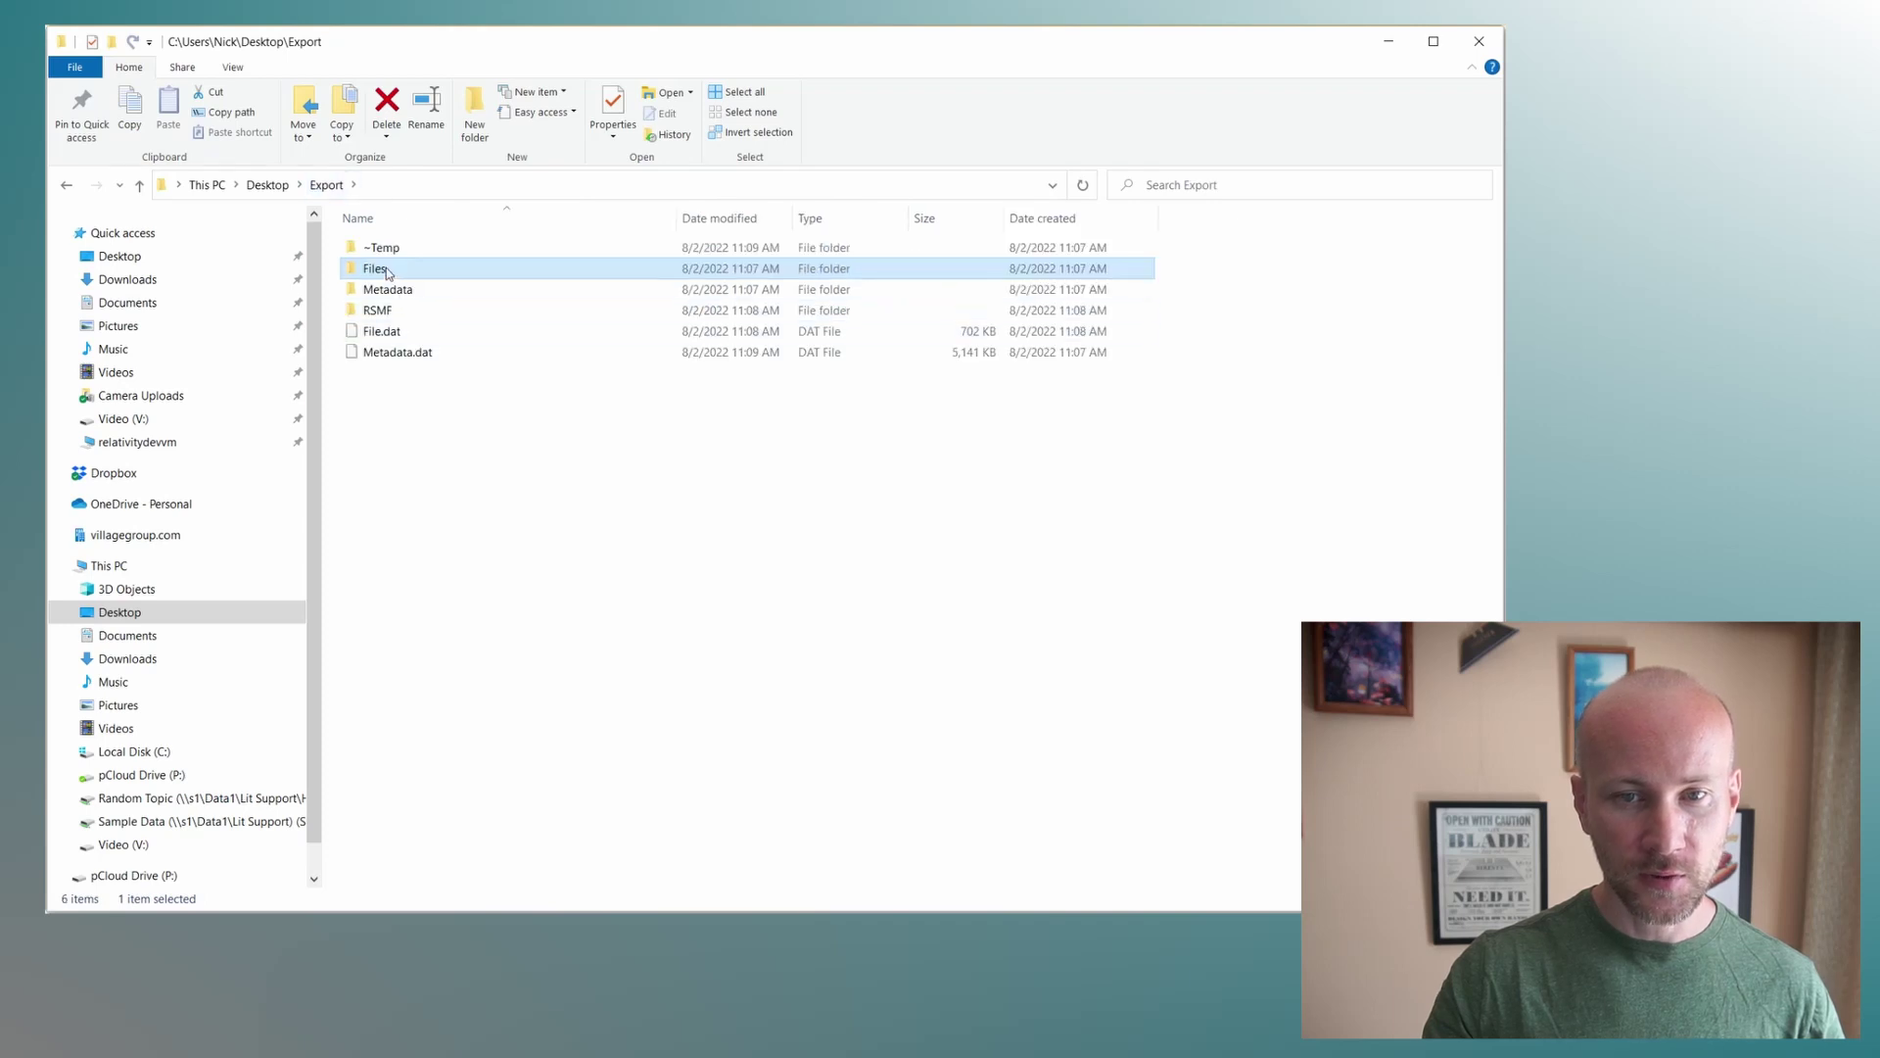
Open File.dat in UltraEdit, examine its file records, and close it
click(380, 333)
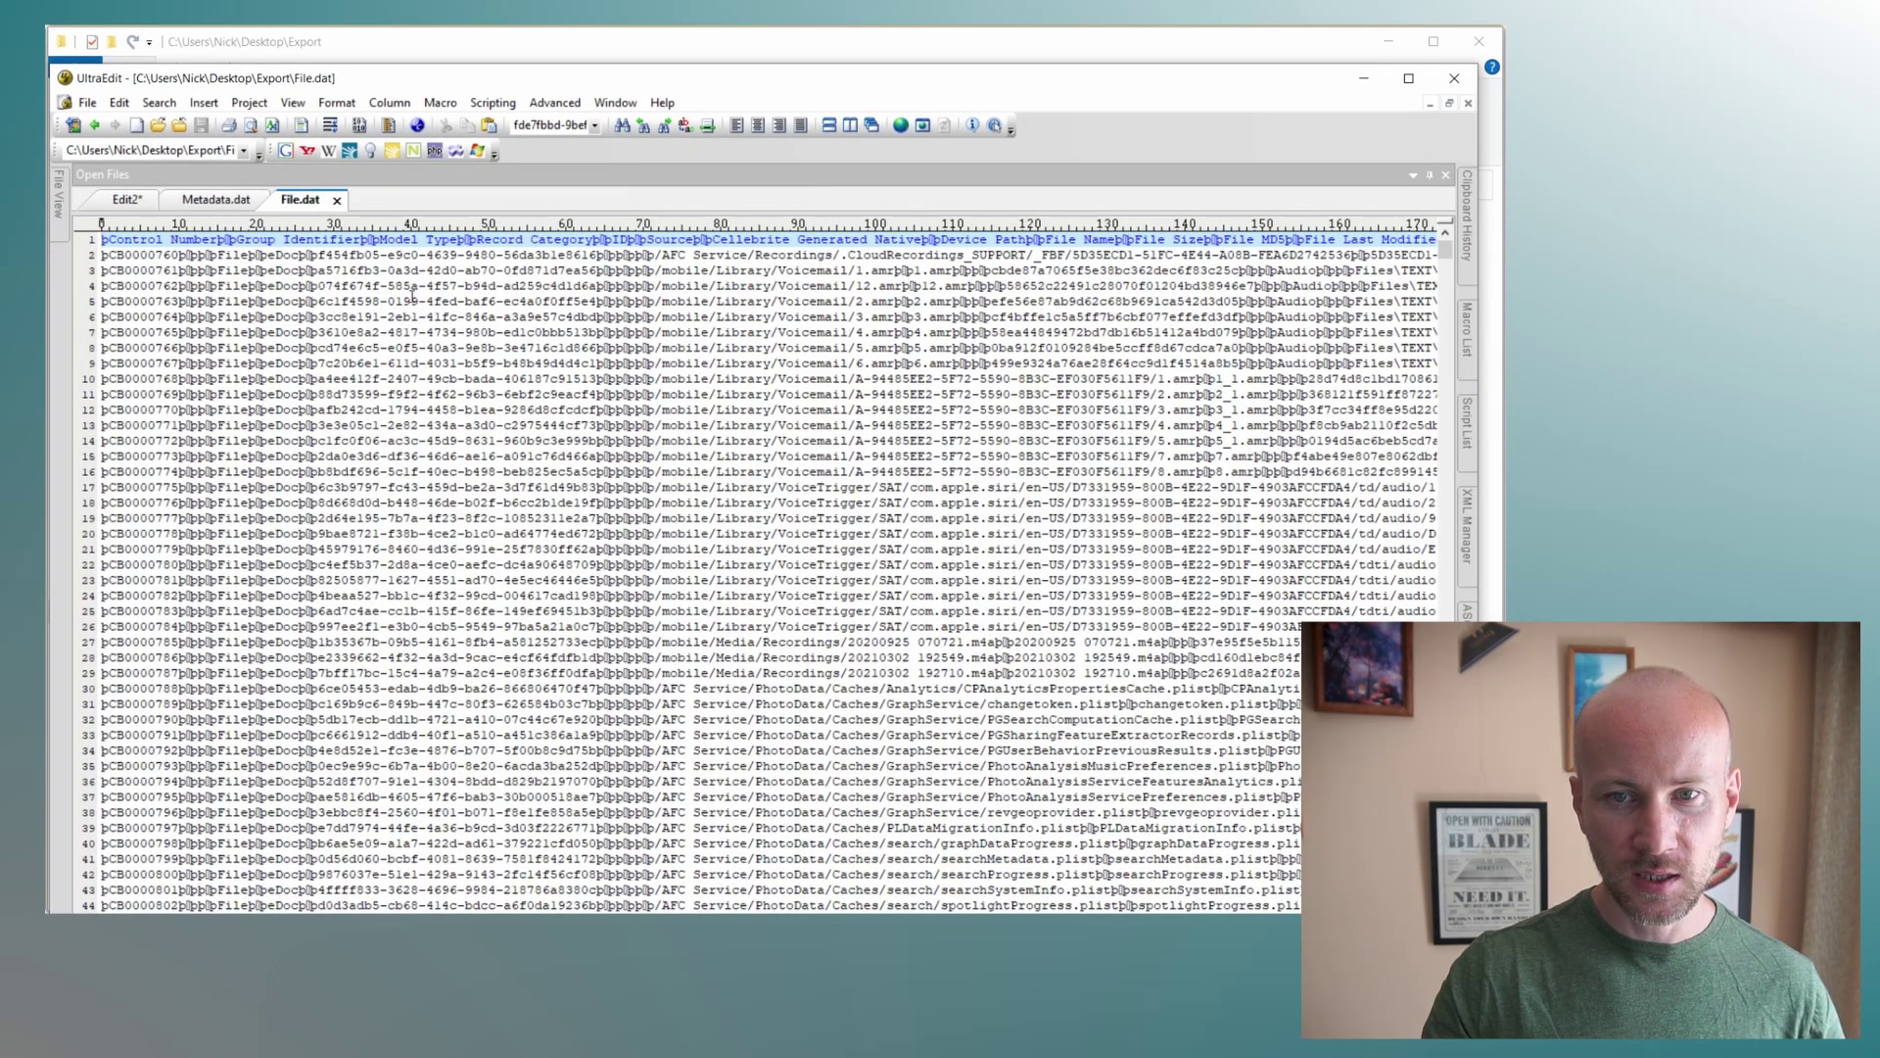
scroll(814, 461, down, 2)
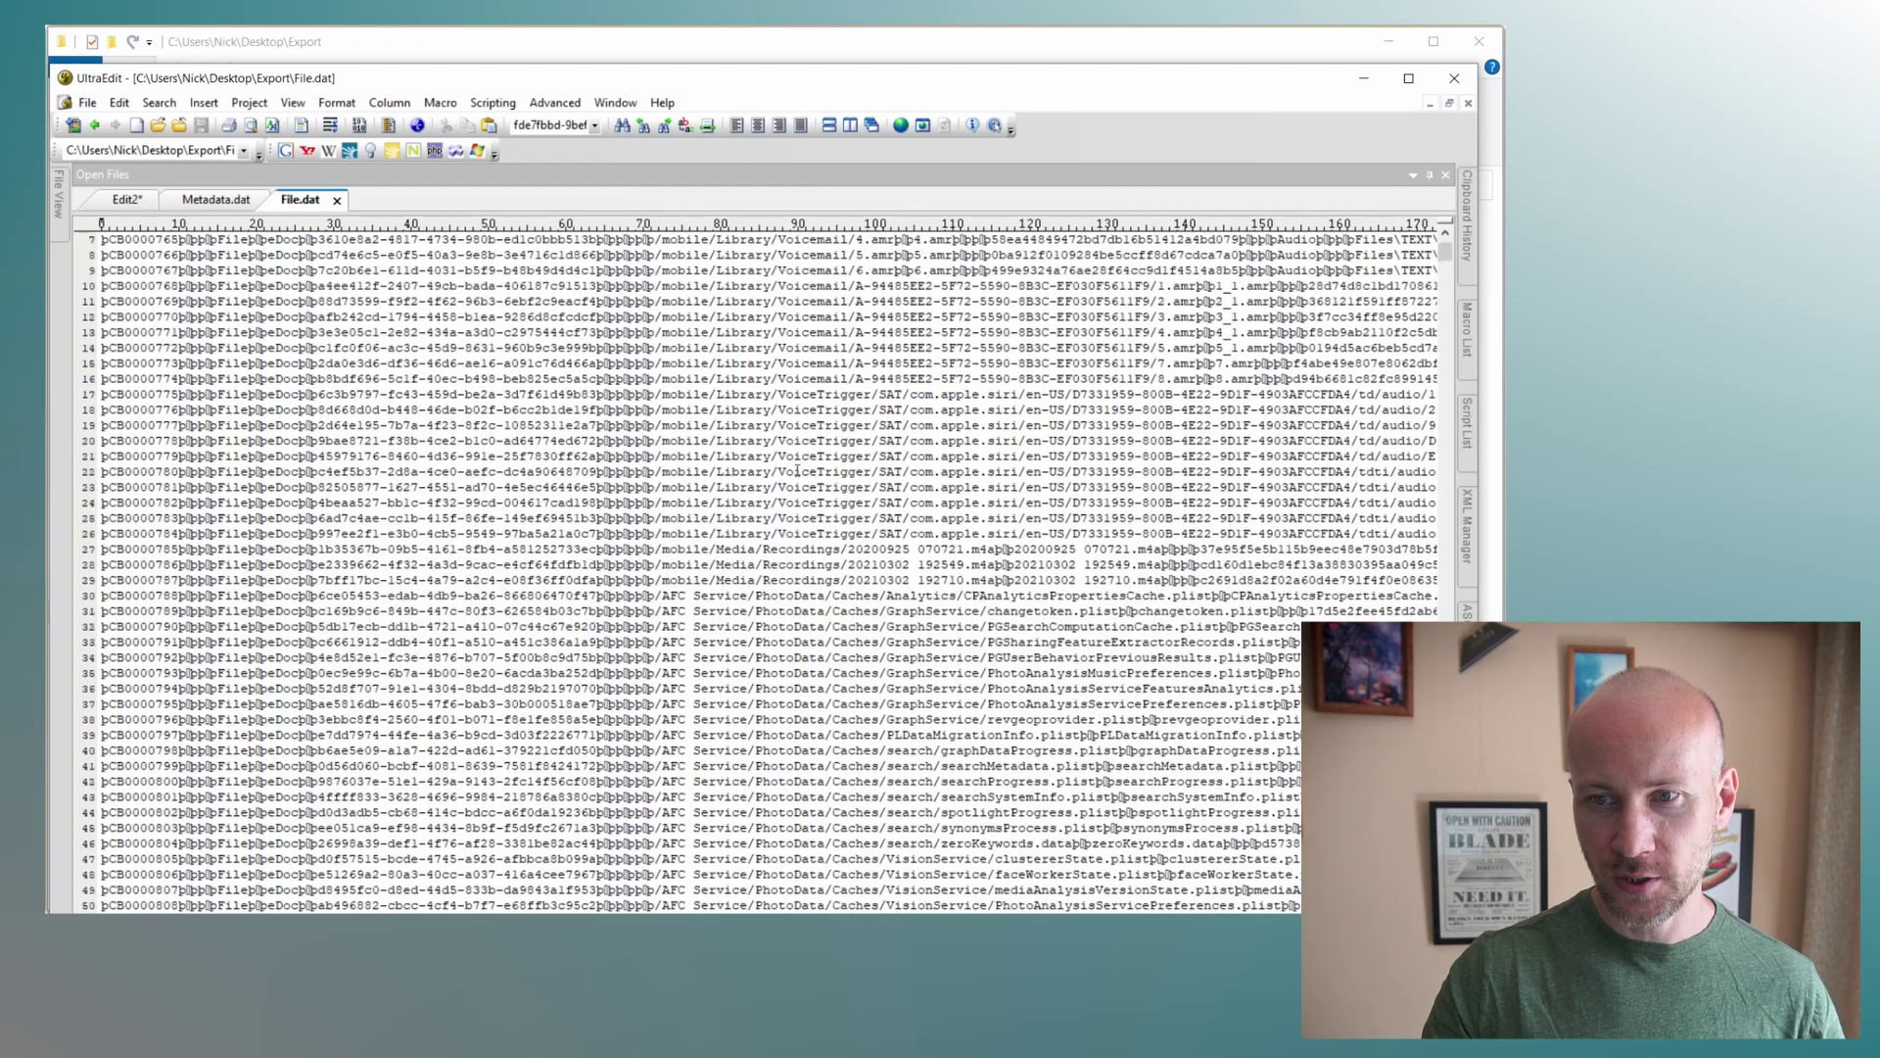
key(alt+F4)
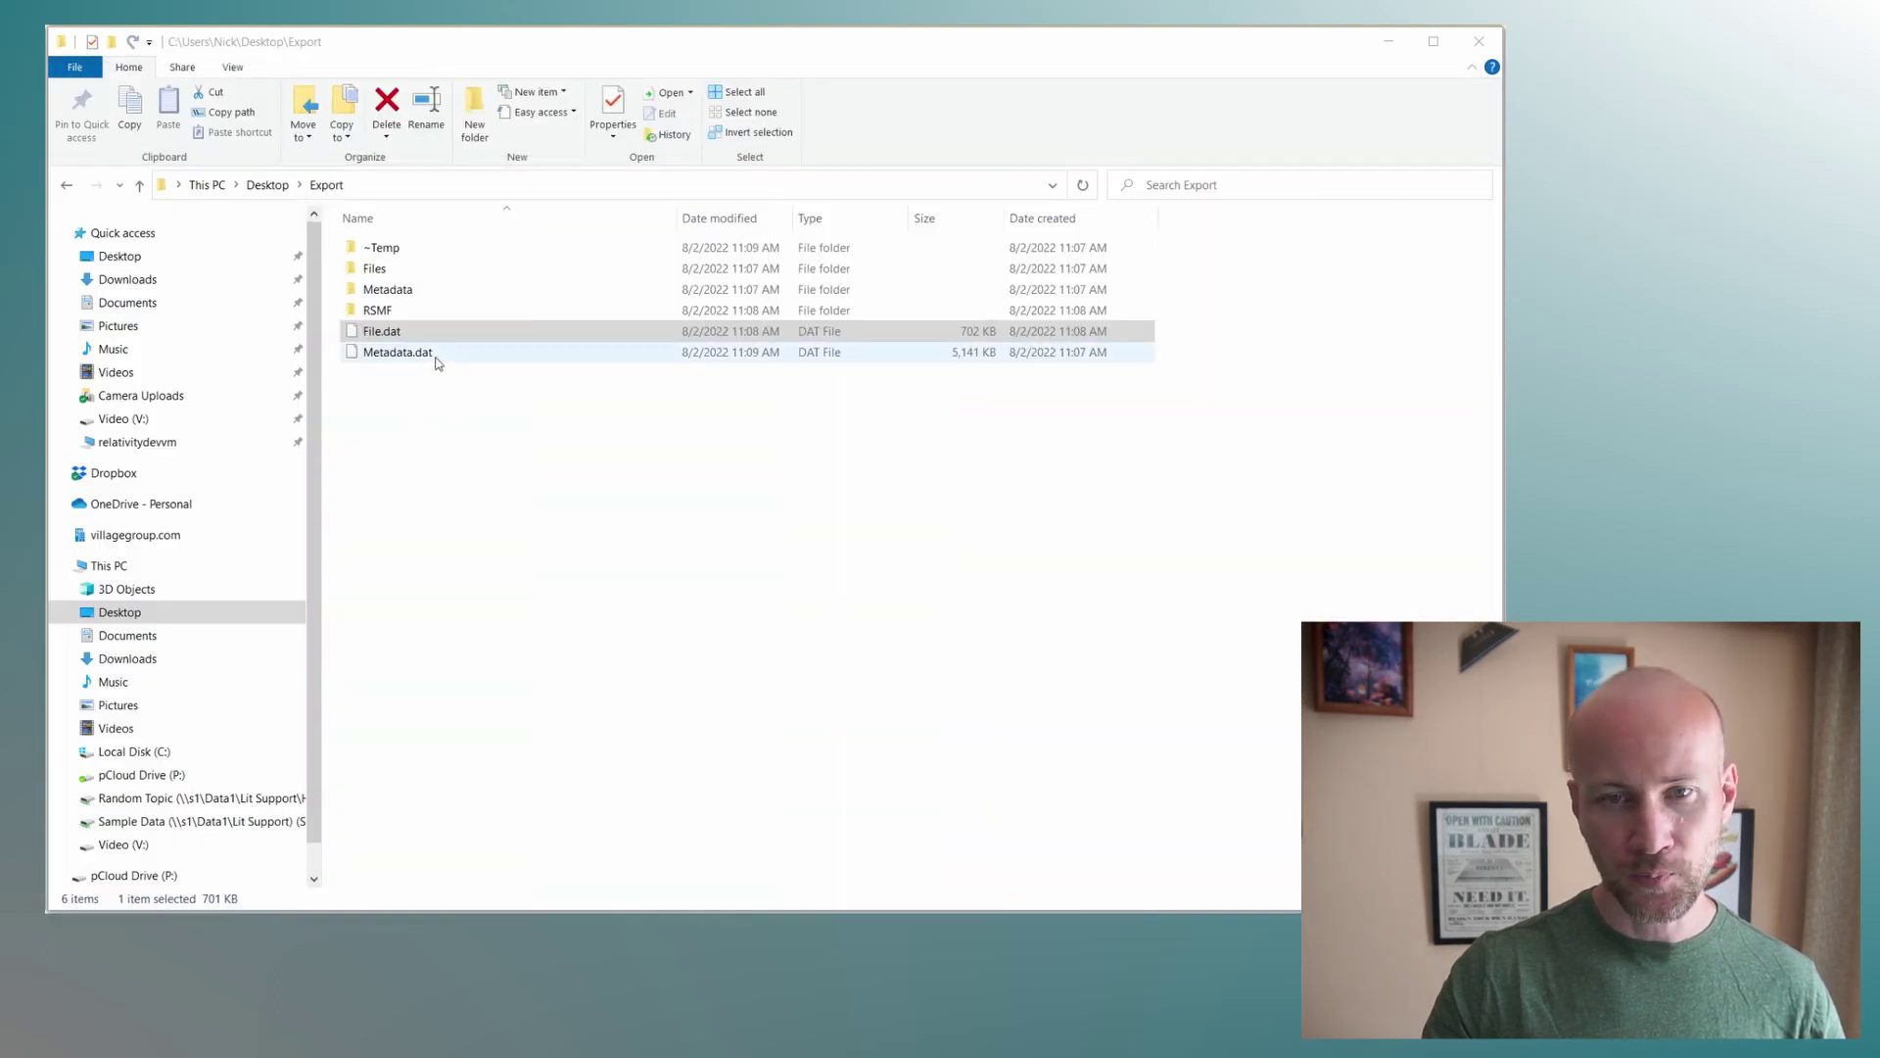
Open the RSMF\00000 folder and fit the Name column to the full CHAT file names
double_click(397, 313)
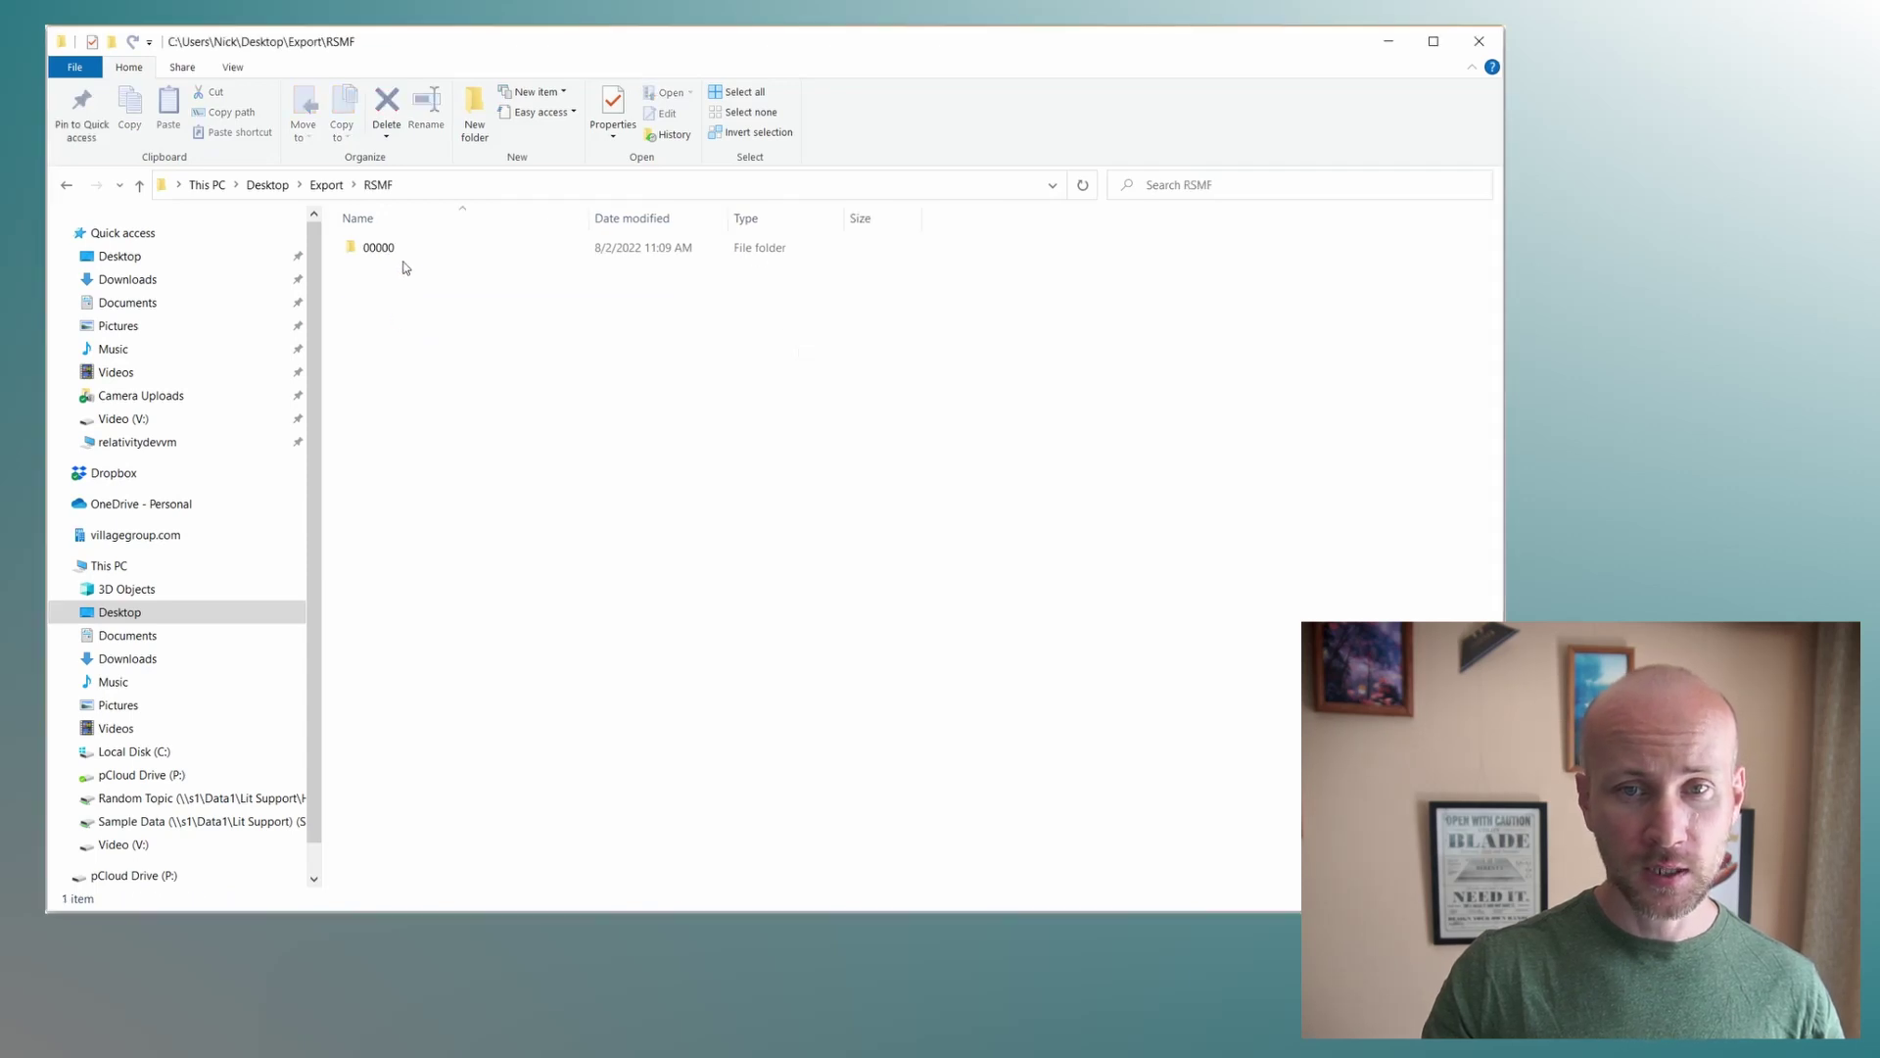
double_click(401, 256)
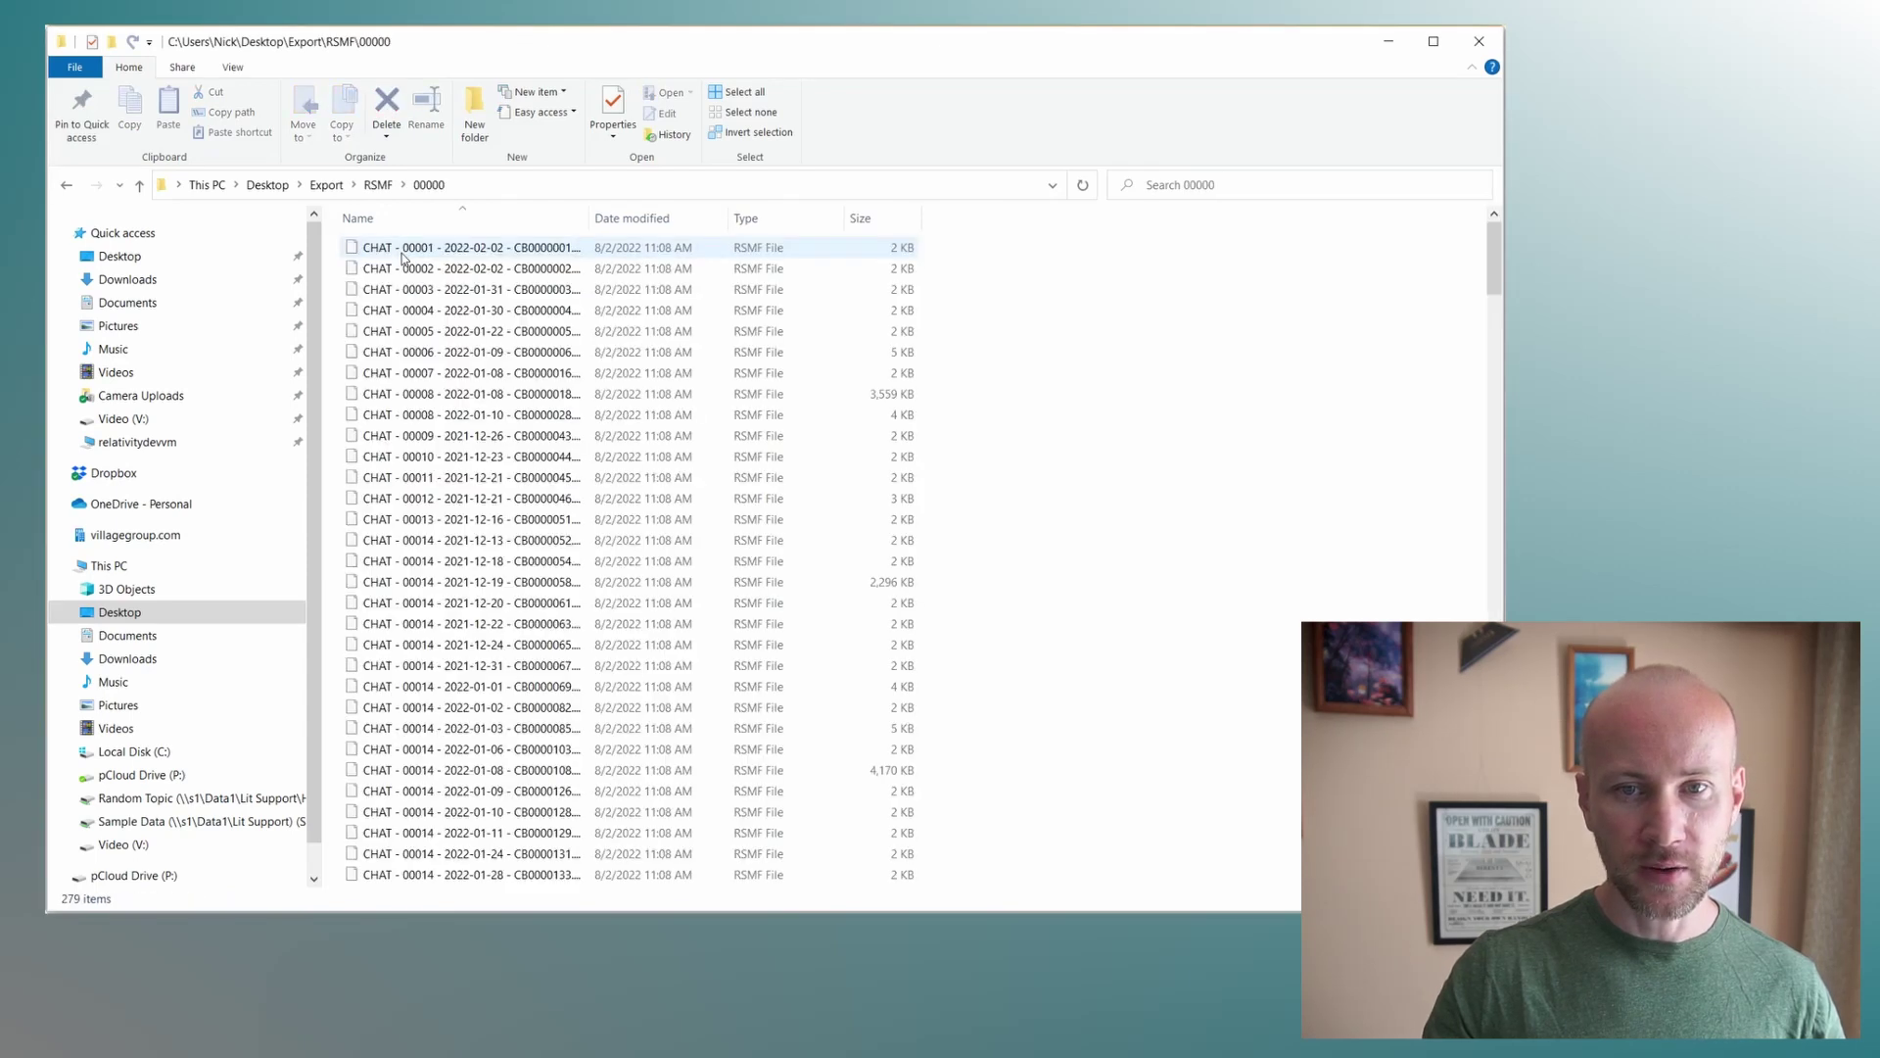
double_click(590, 218)
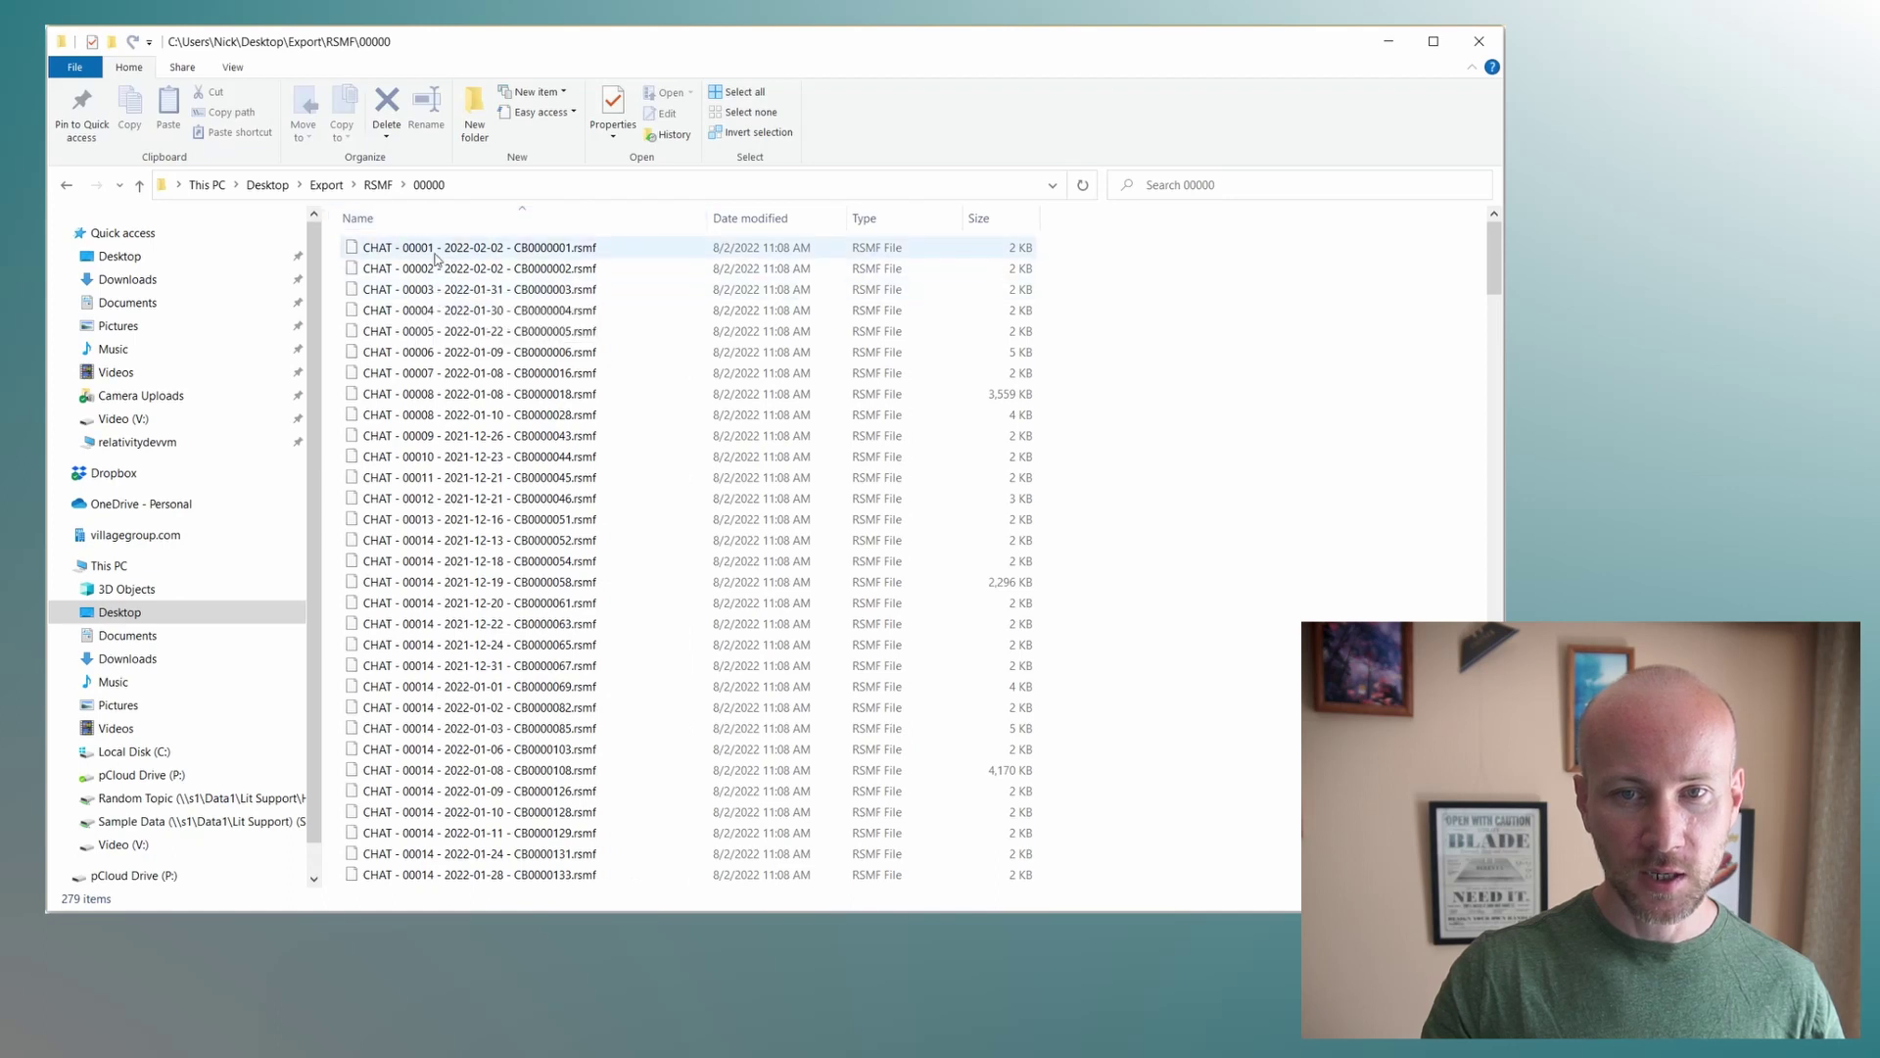
Examine the CHAT and IM RSMF files through the end of the list, and return to the Export folder
drag(1492, 261, 1492, 803)
scroll(500, 477, down, 4)
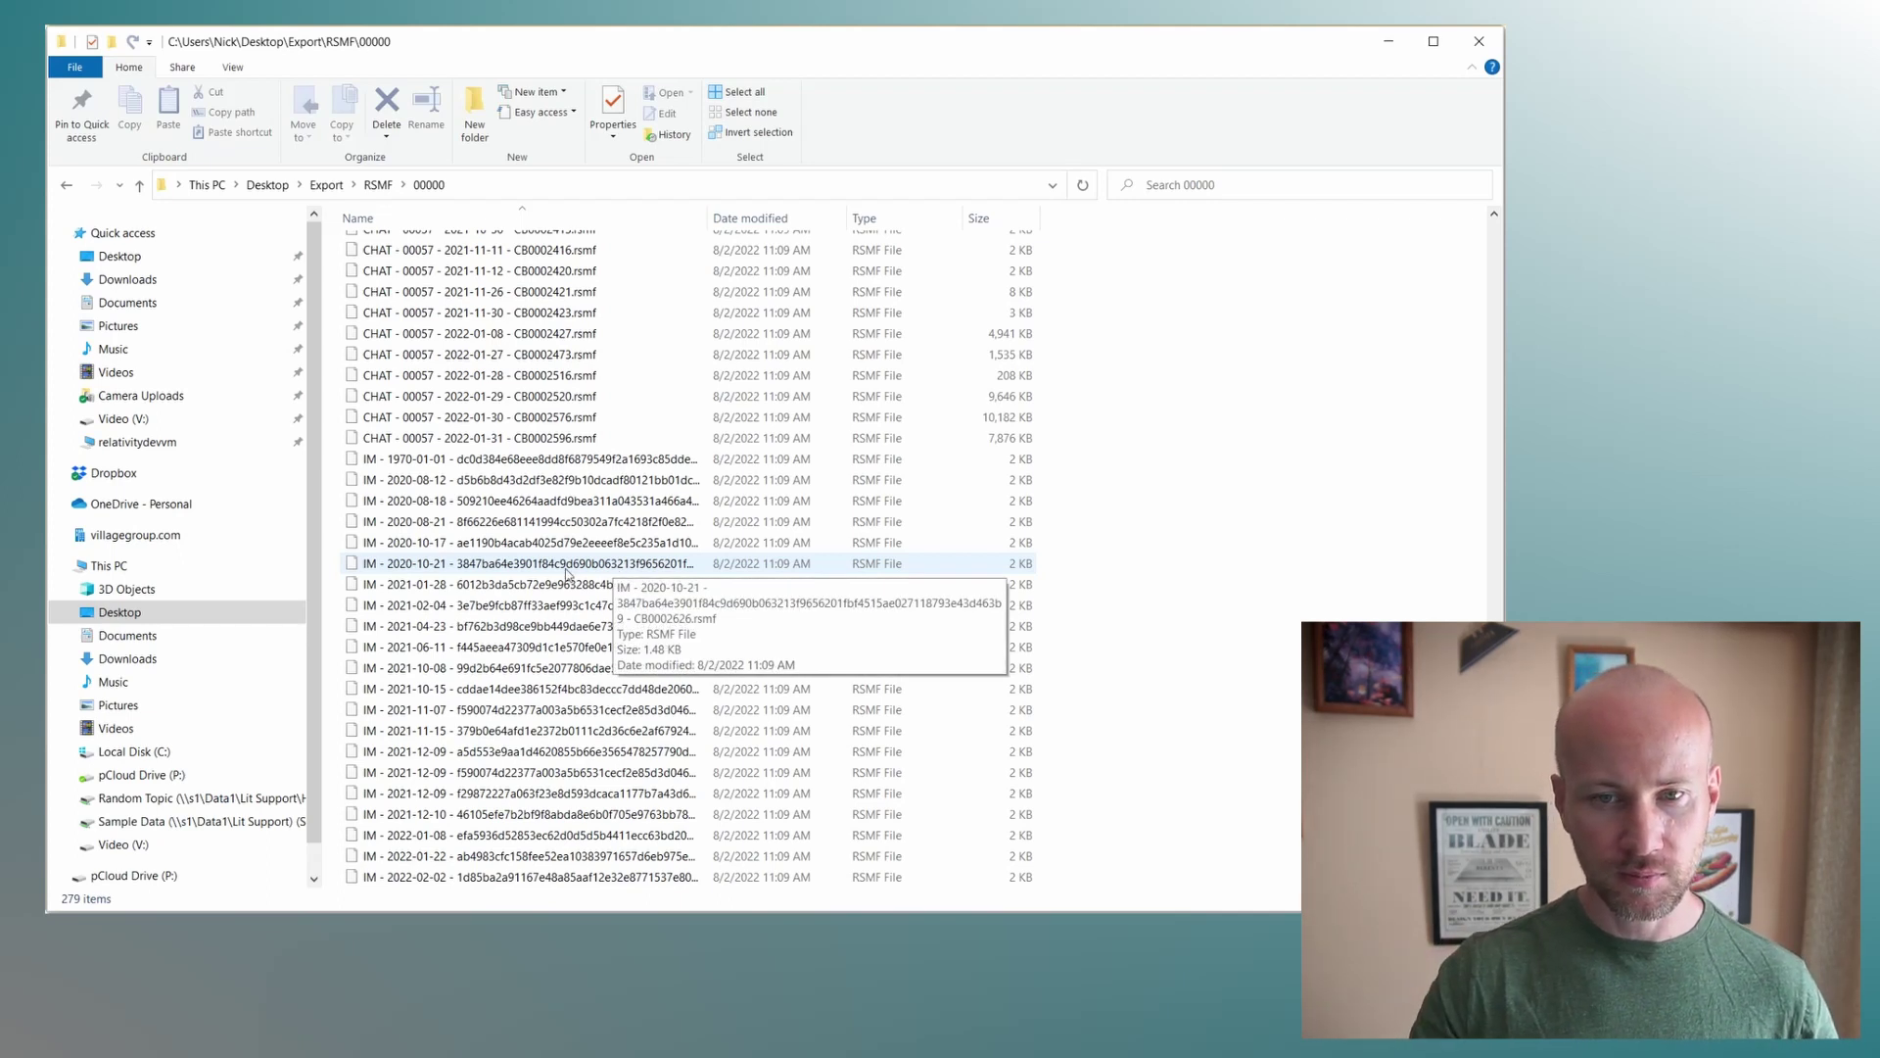
click(673, 468)
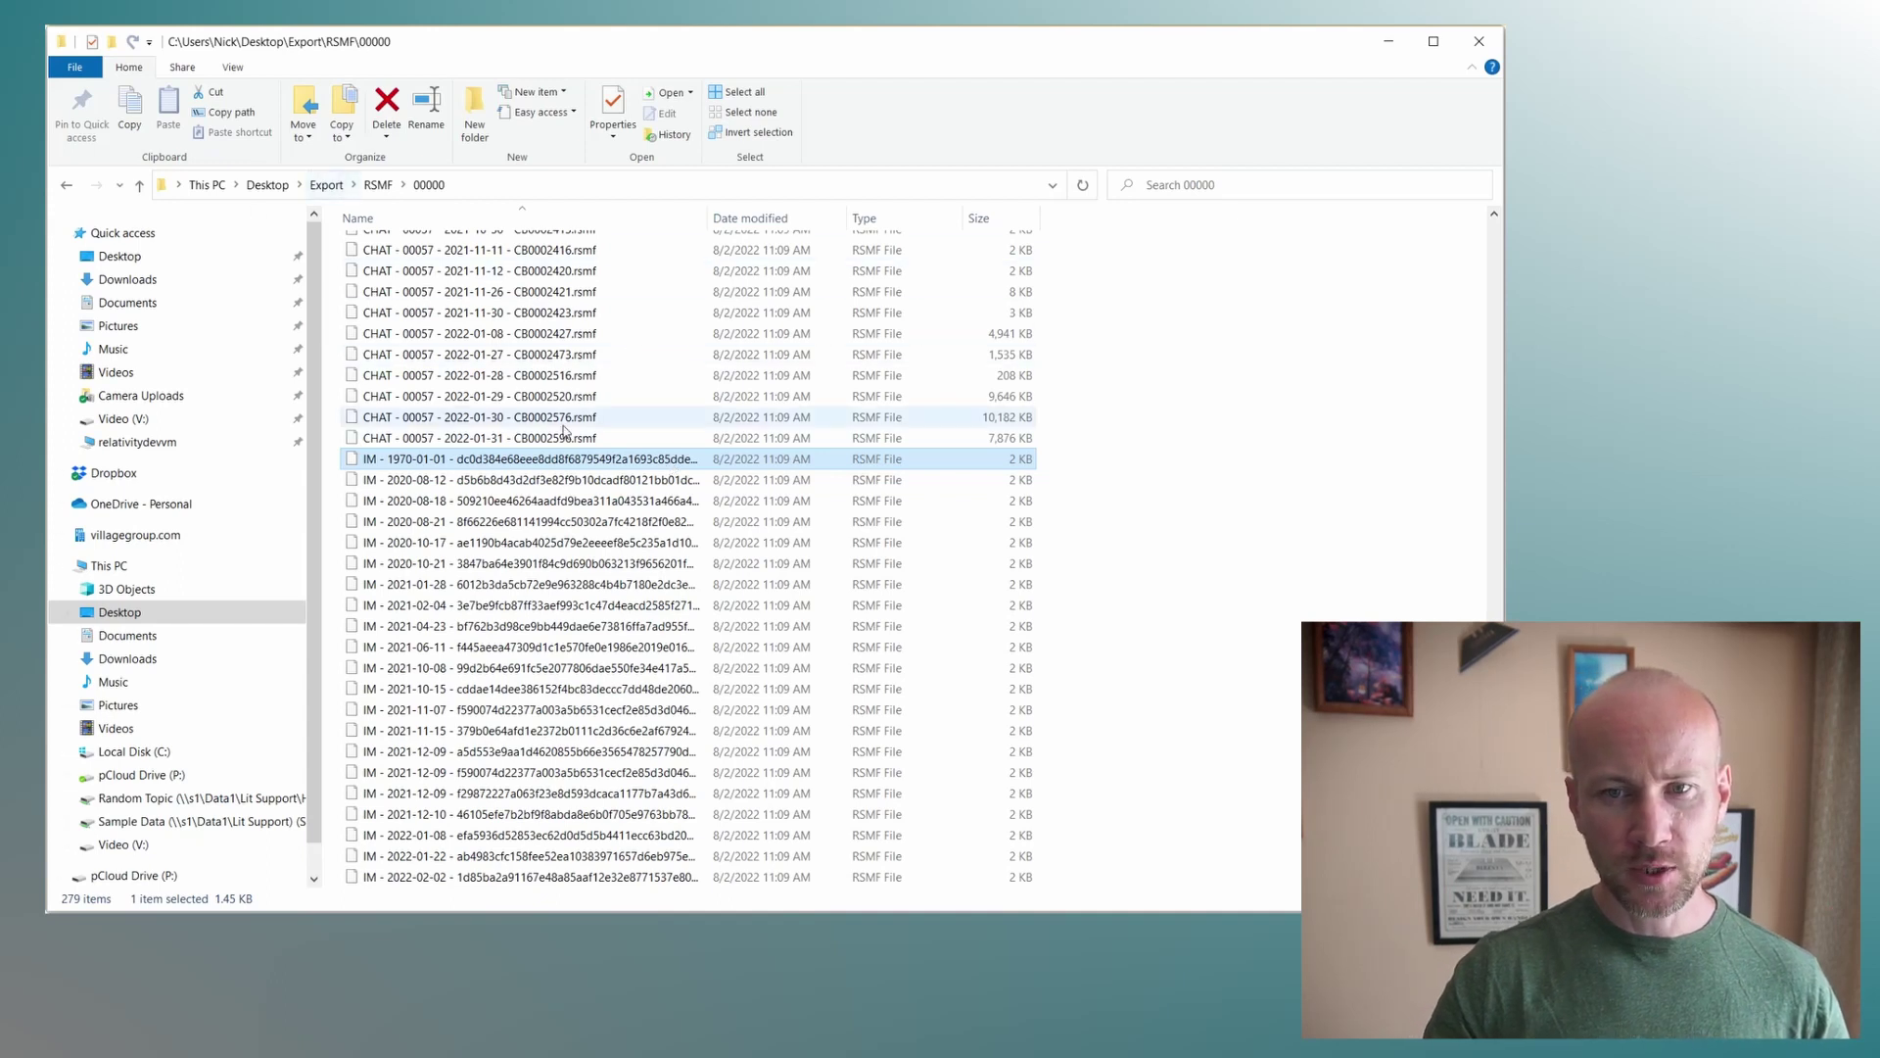
click(378, 184)
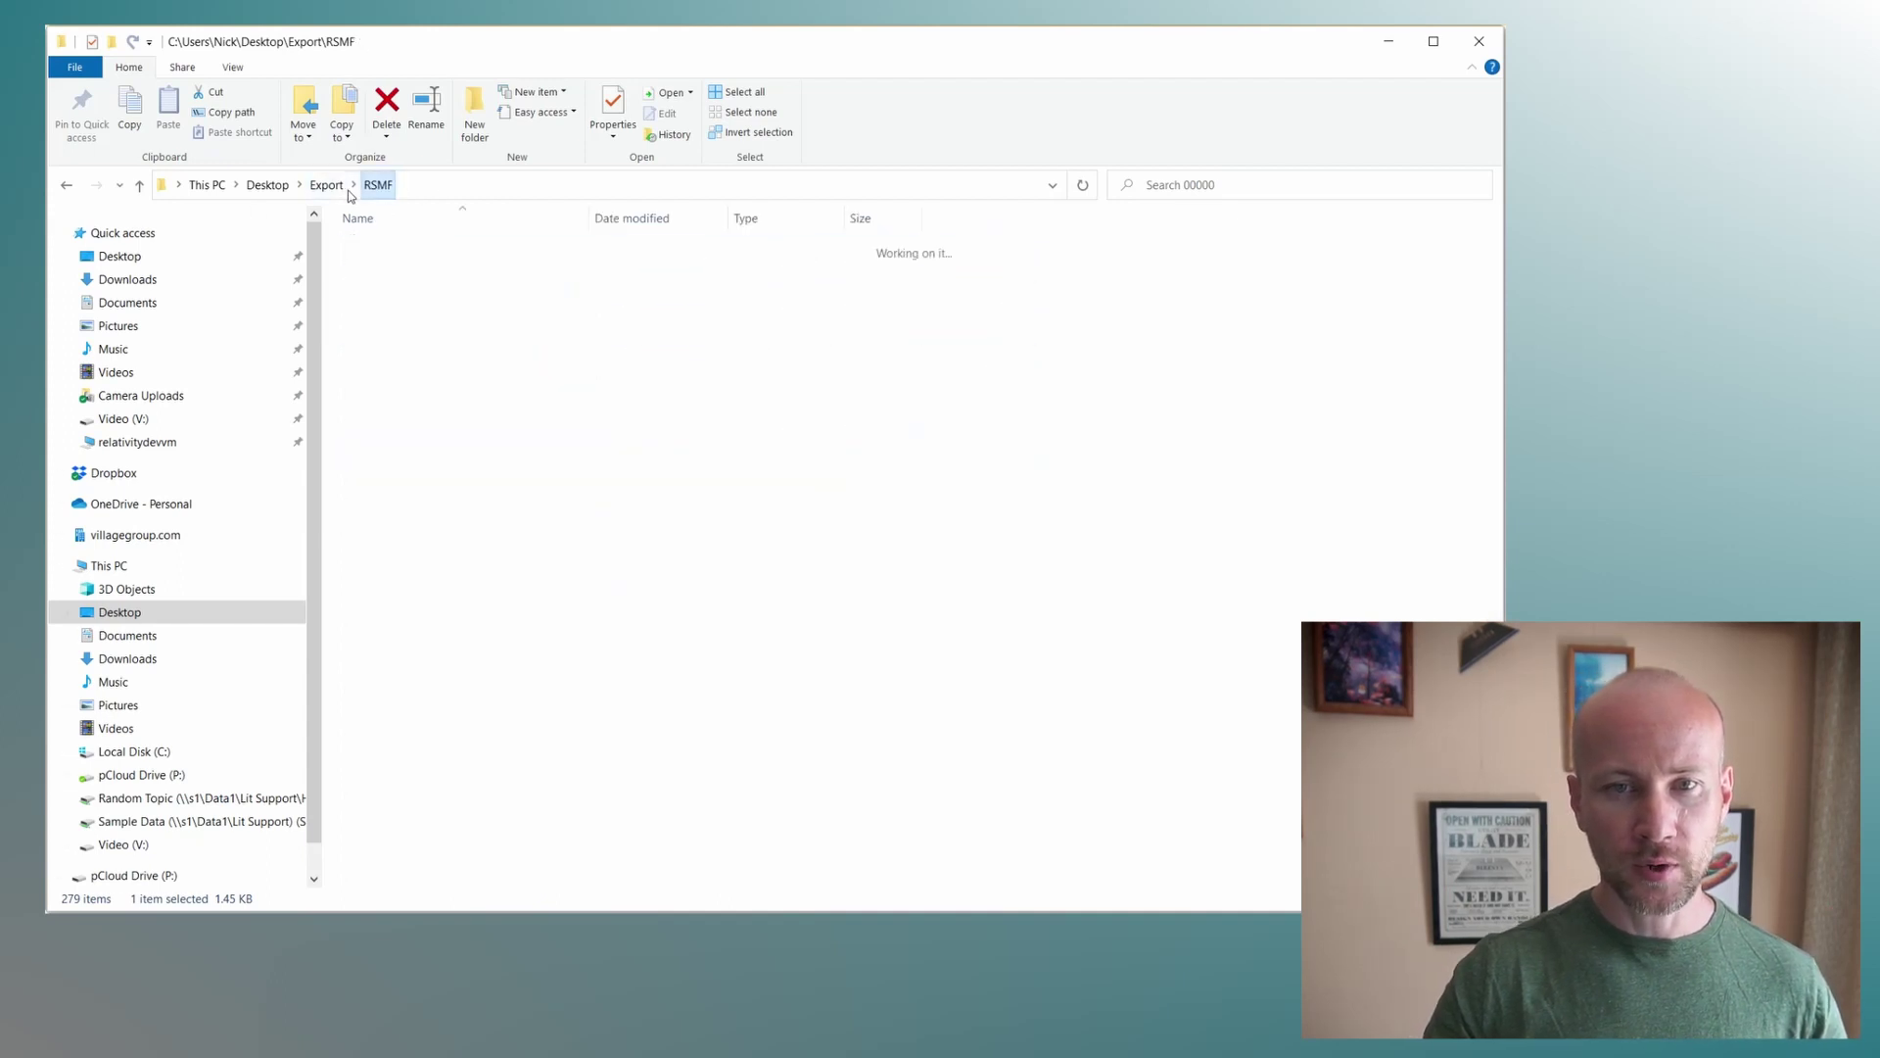
click(337, 187)
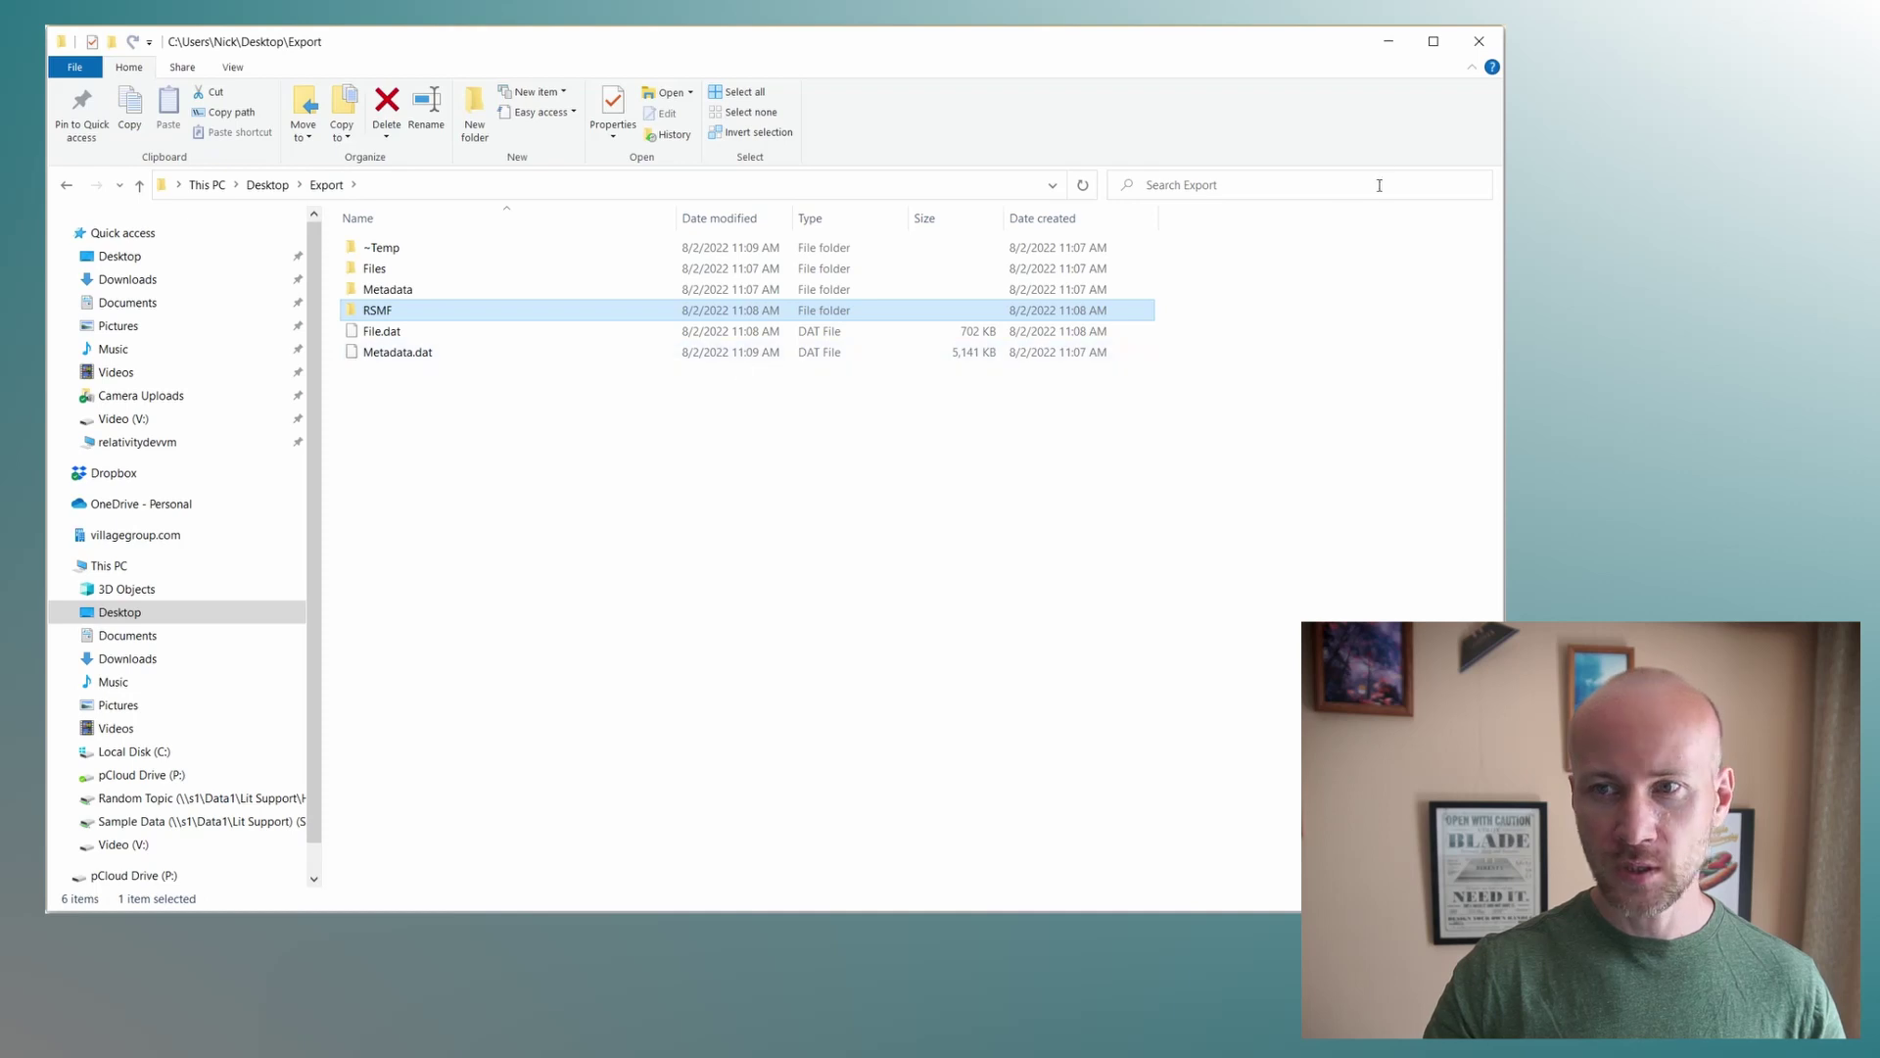
Minimize the Export folder window and switch back to the Convert Cellebrite window in Message Crawler
click(1402, 53)
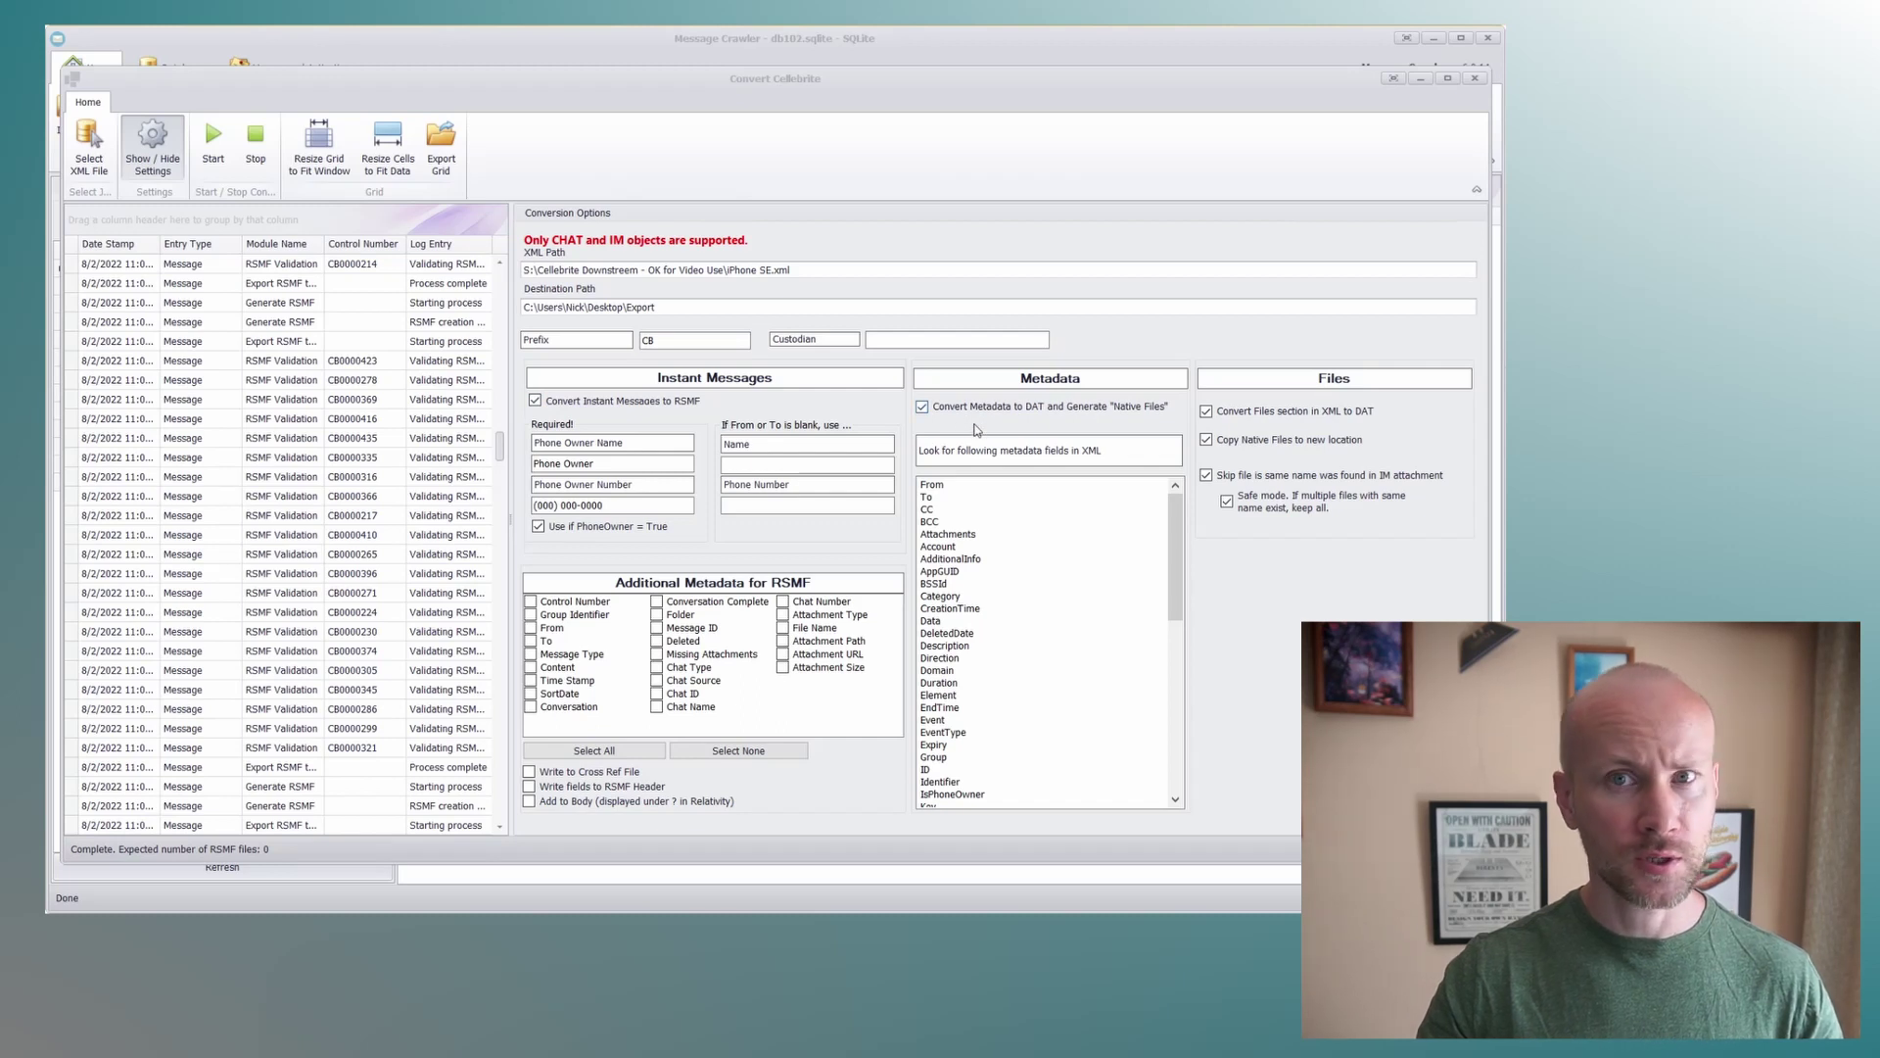
click(1296, 584)
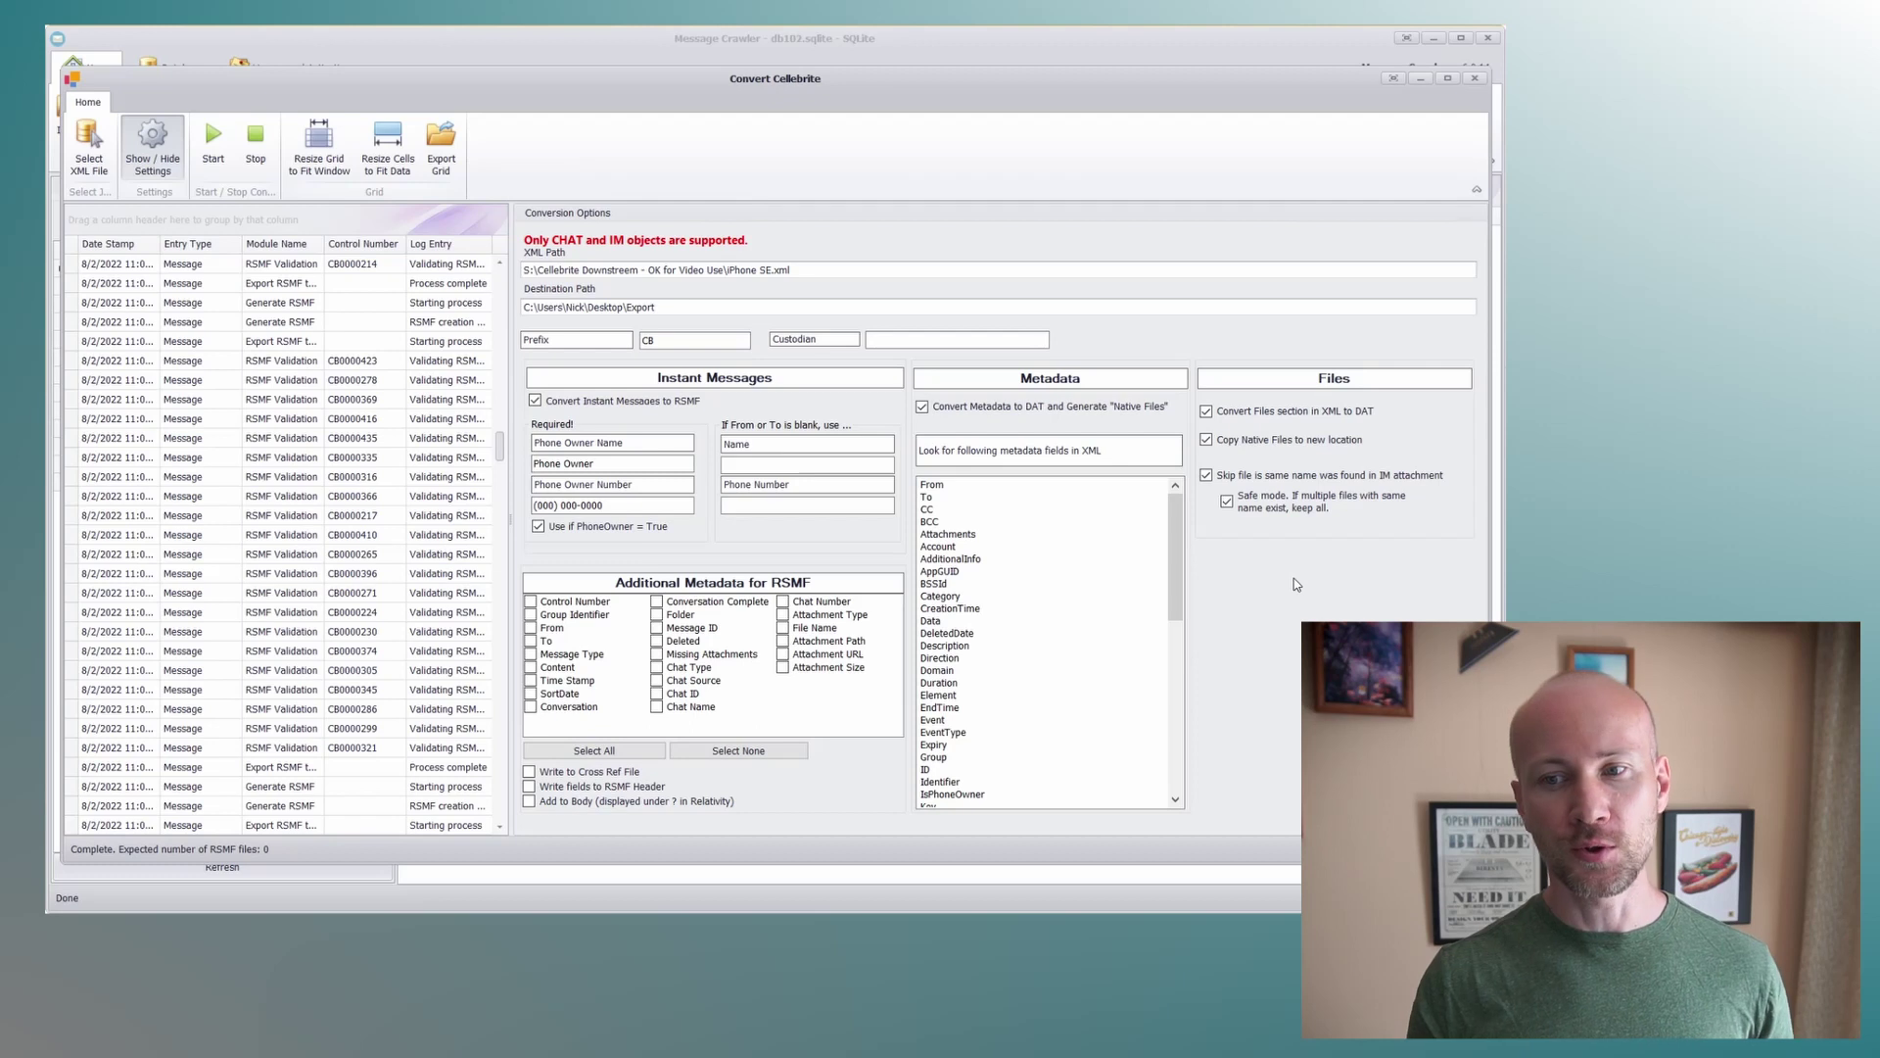